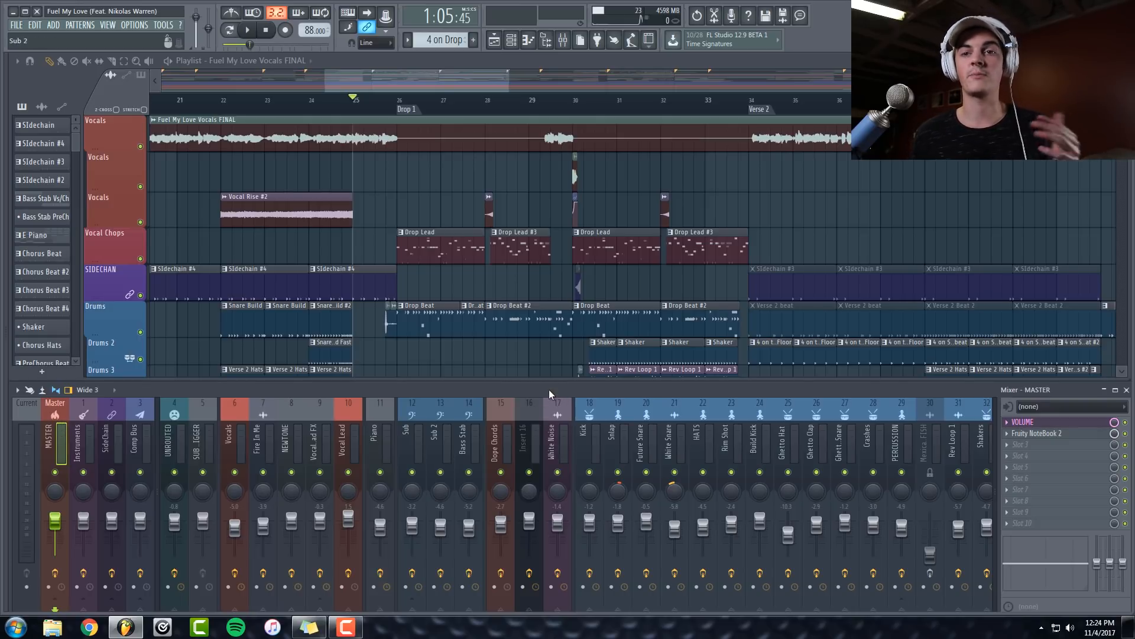
Open the VOLUME effect on the Master track and add Fruity Limiter to one of its effect slots.
click(51, 427)
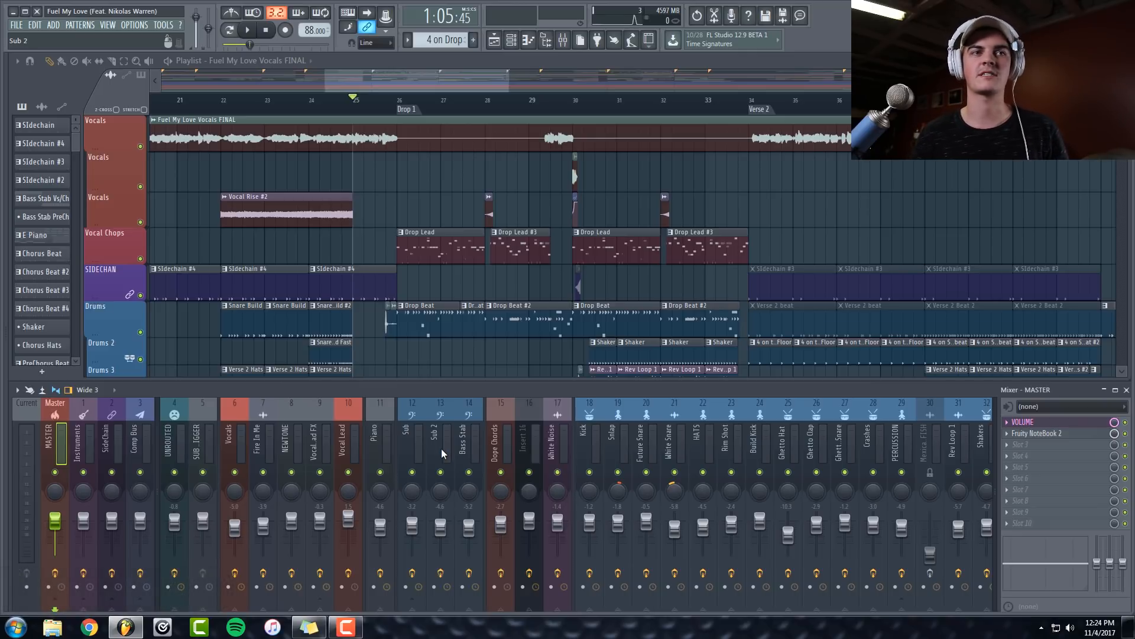
click(1039, 424)
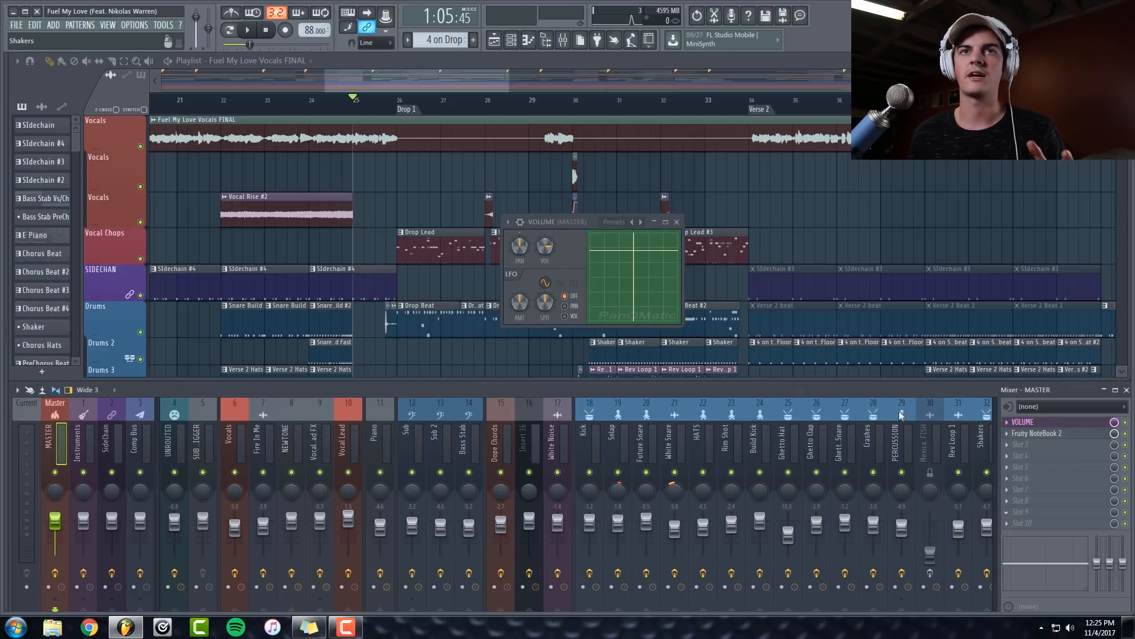
click(674, 487)
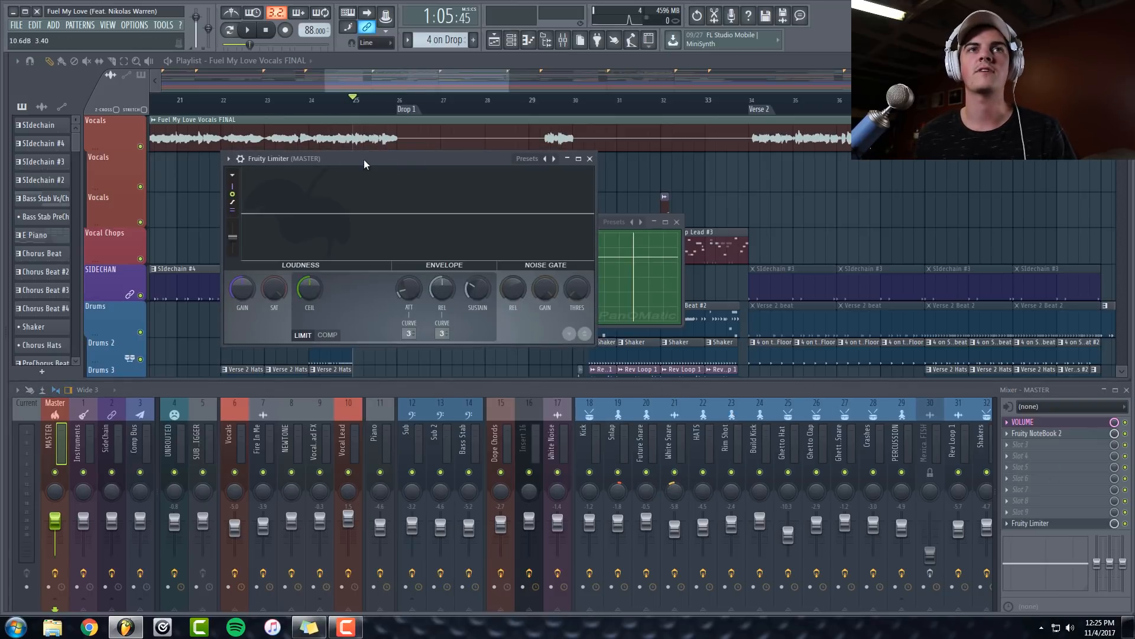
Play into Drop 1 while raising the master Fruity Limiter's gain, settling on about 7.7 dB.
drag(363, 158, 416, 153)
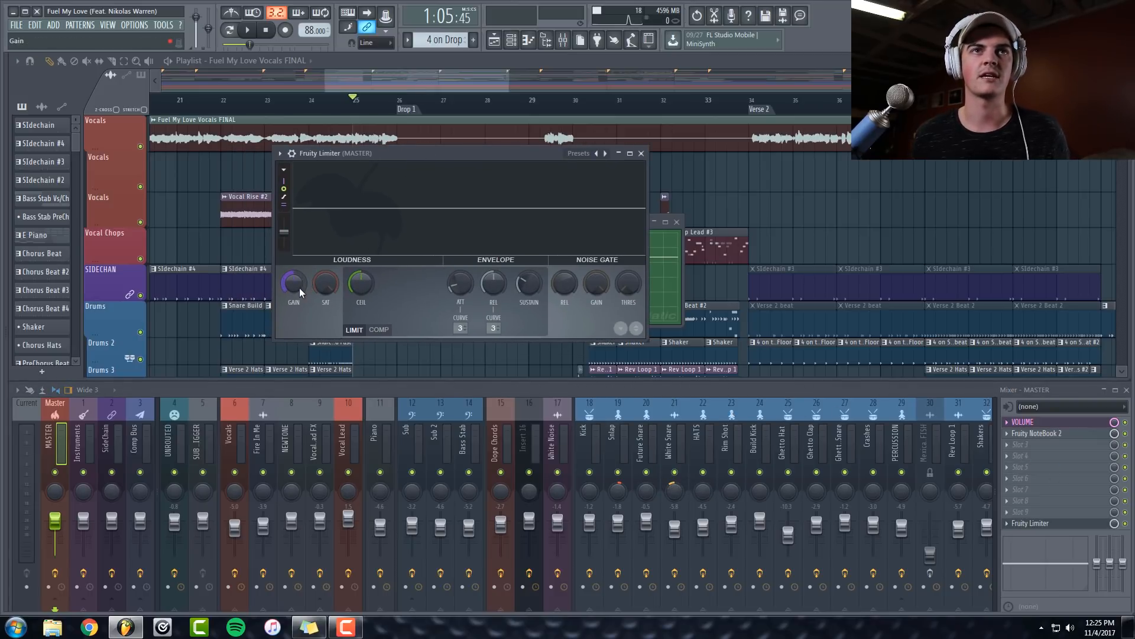
key(space)
drag(299, 287, 299, 245)
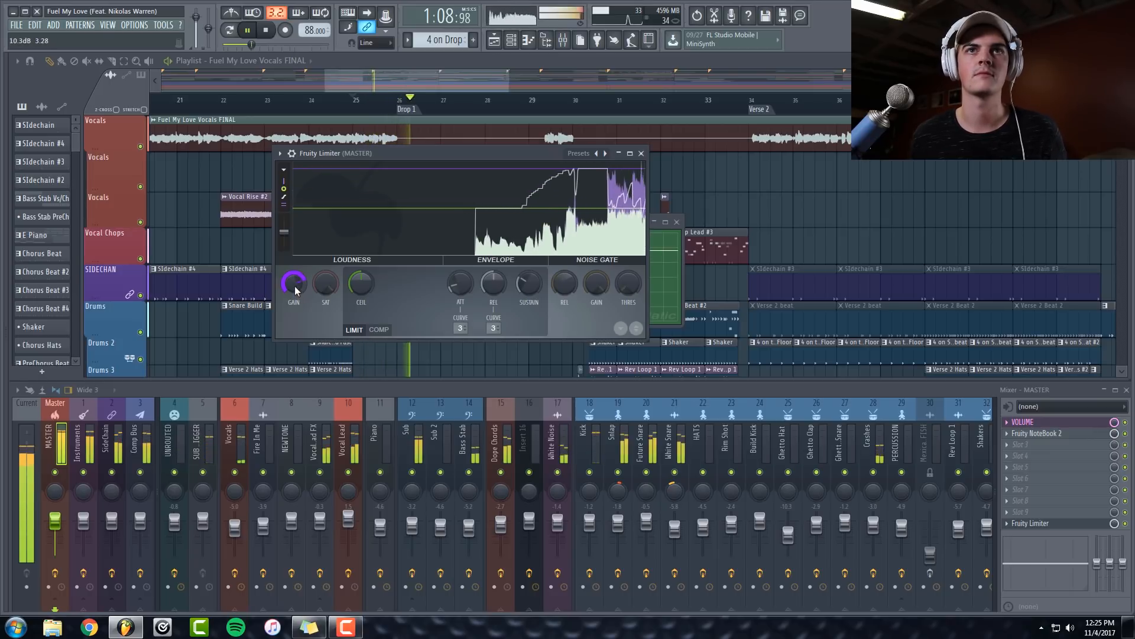
drag(296, 290, 296, 305)
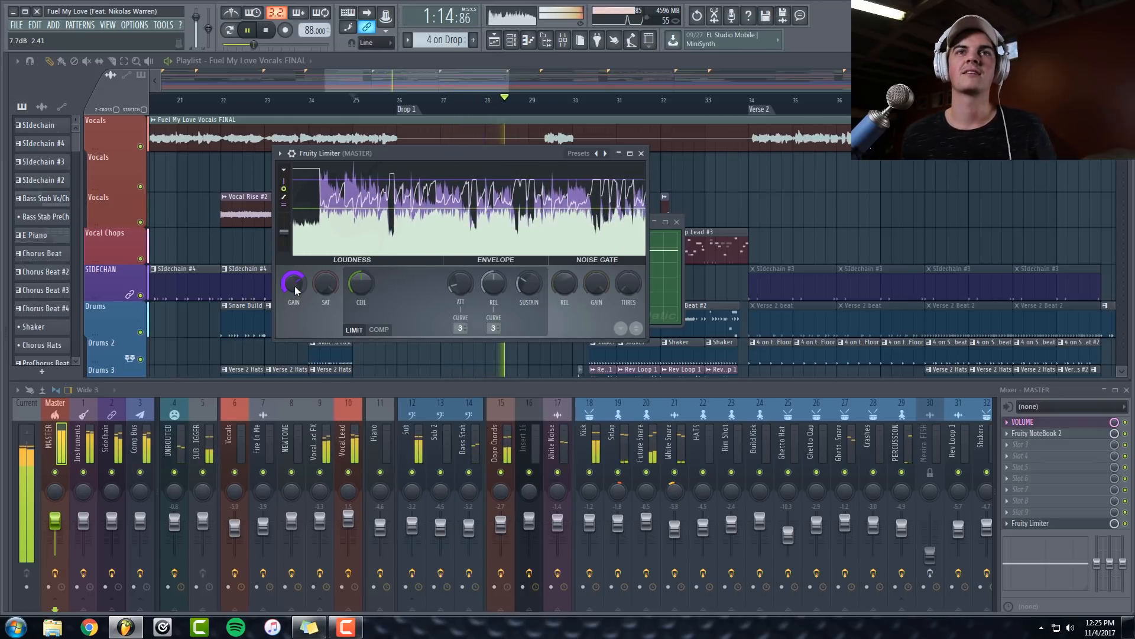
key(space)
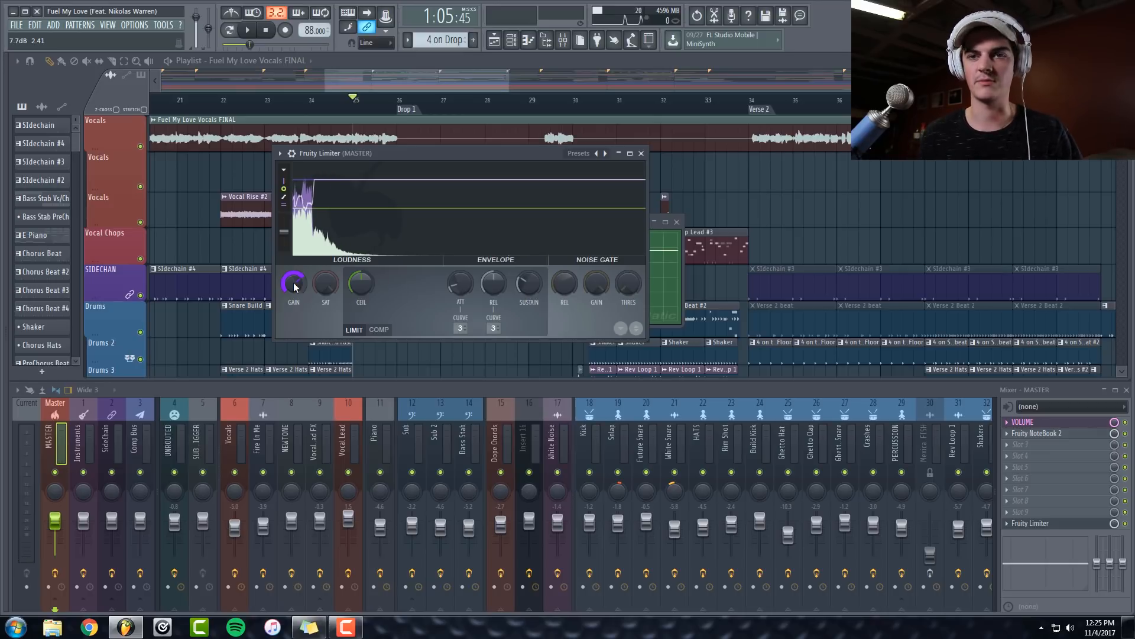
Lower the master Fruity Limiter's gain to about -8.3 dB and play the song from Drop 1 to check the level.
click(417, 110)
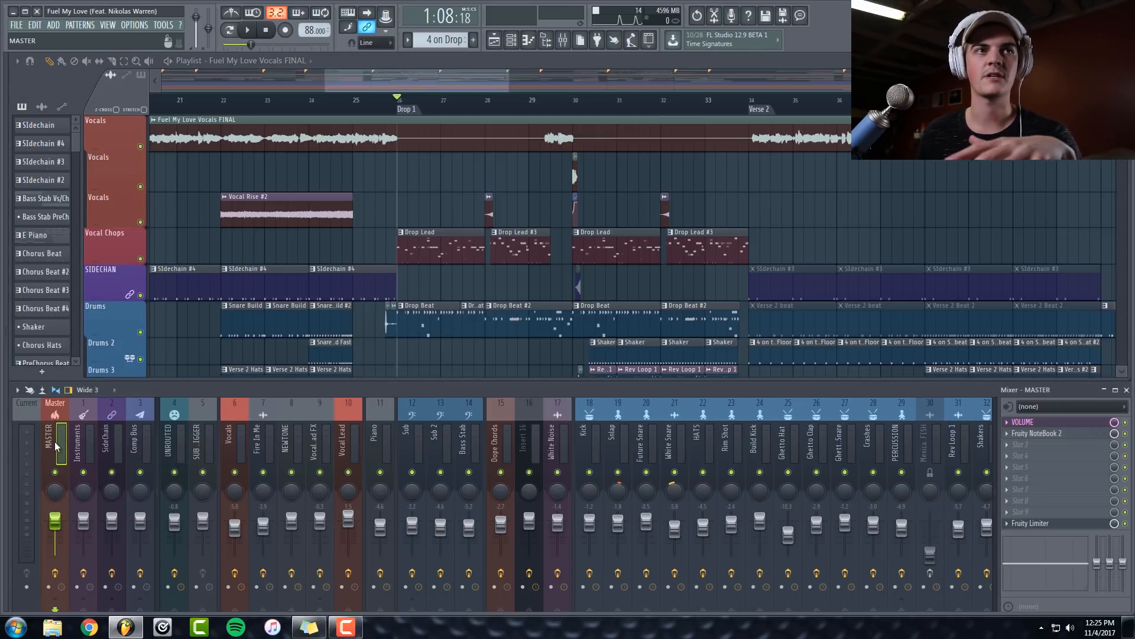
click(1038, 524)
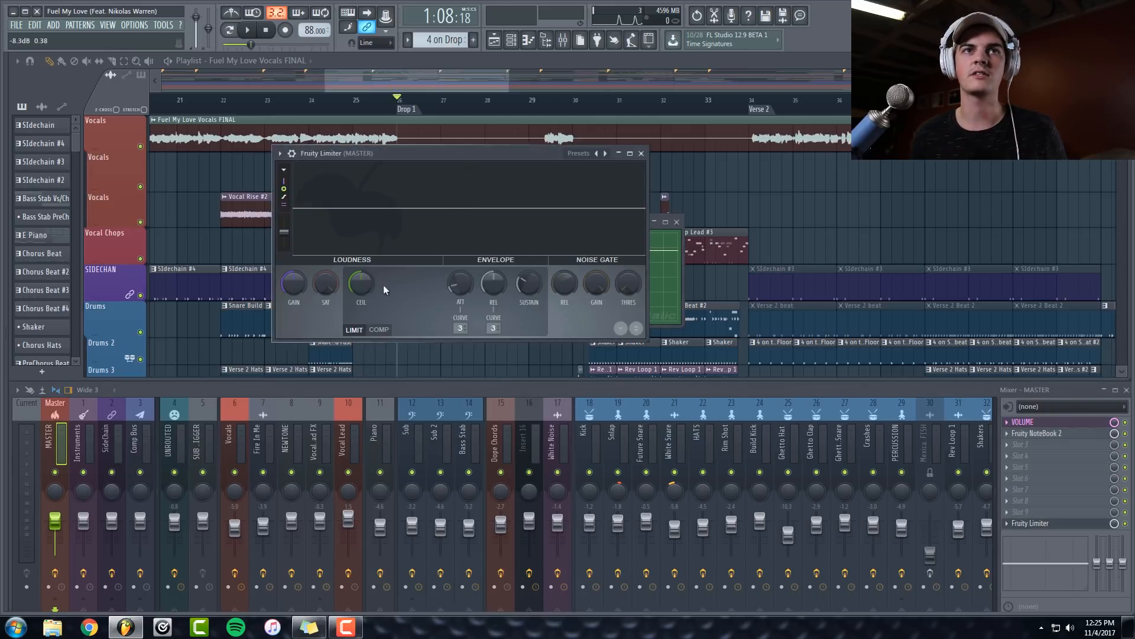
drag(293, 288, 293, 313)
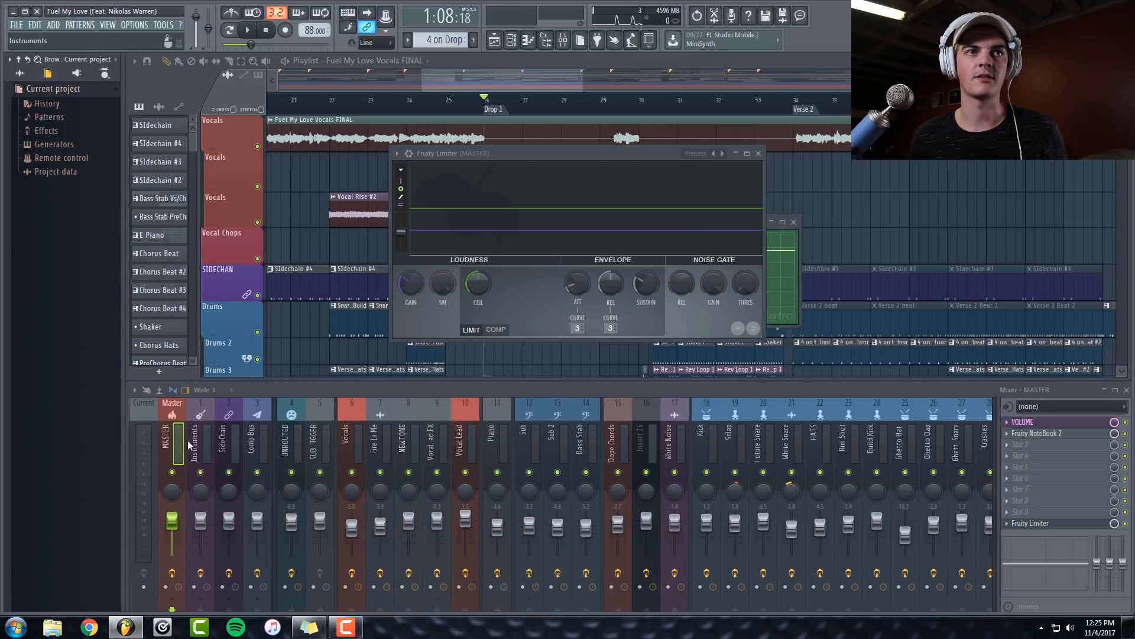
key(space)
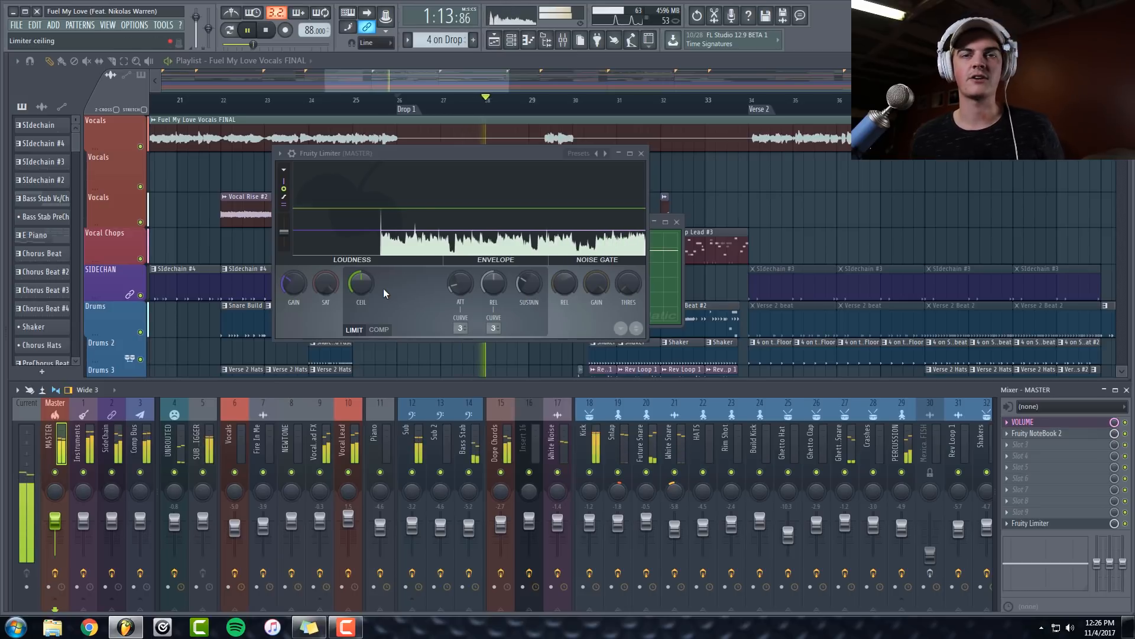
key(space)
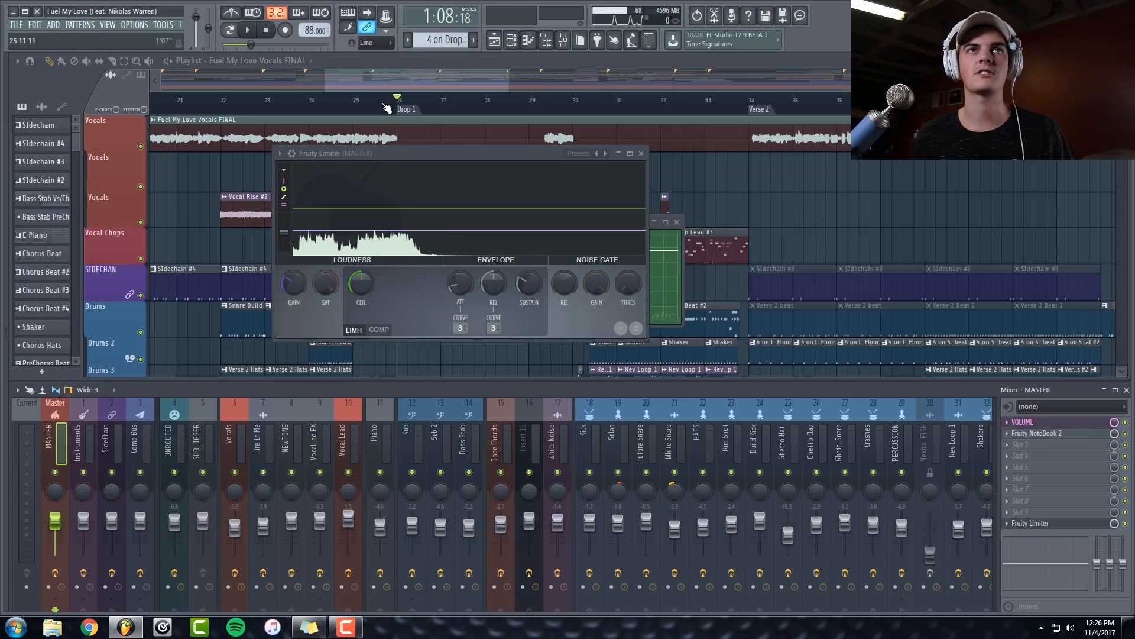
Start a WAV export of the full song to the file AP - FML Mix.wav.
drag(376, 83, 336, 82)
scroll(371, 84, down, 5)
scroll(364, 101, down, 2)
click(16, 25)
mouse_move(76, 122)
click(197, 131)
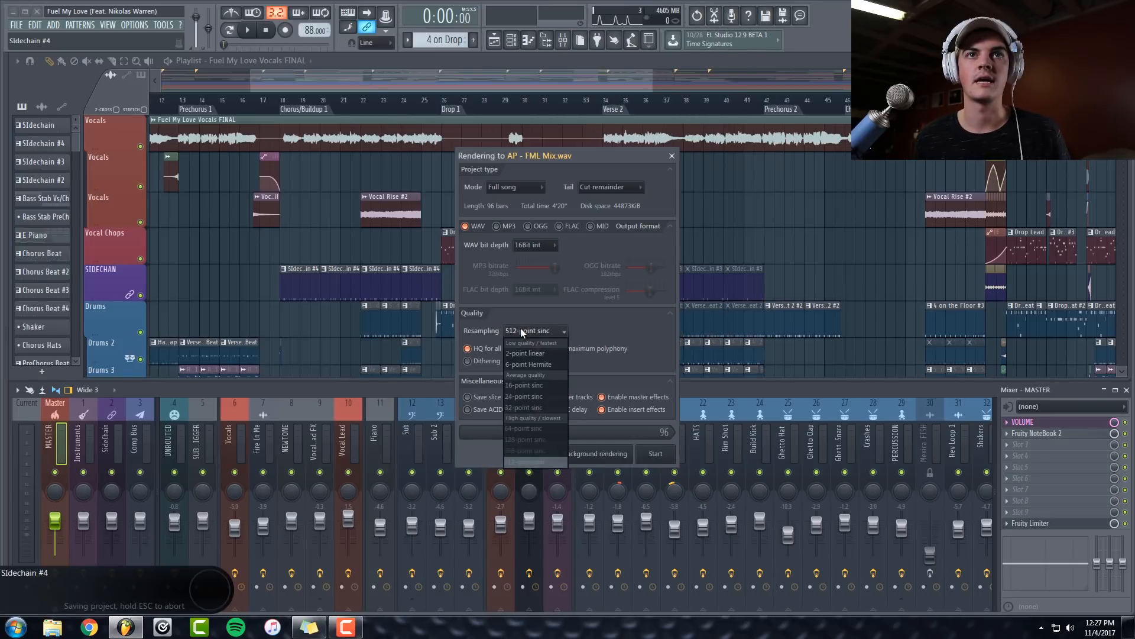
Keep resampling at 512-point sinc and choose another WAV bit depth in the render settings.
click(521, 329)
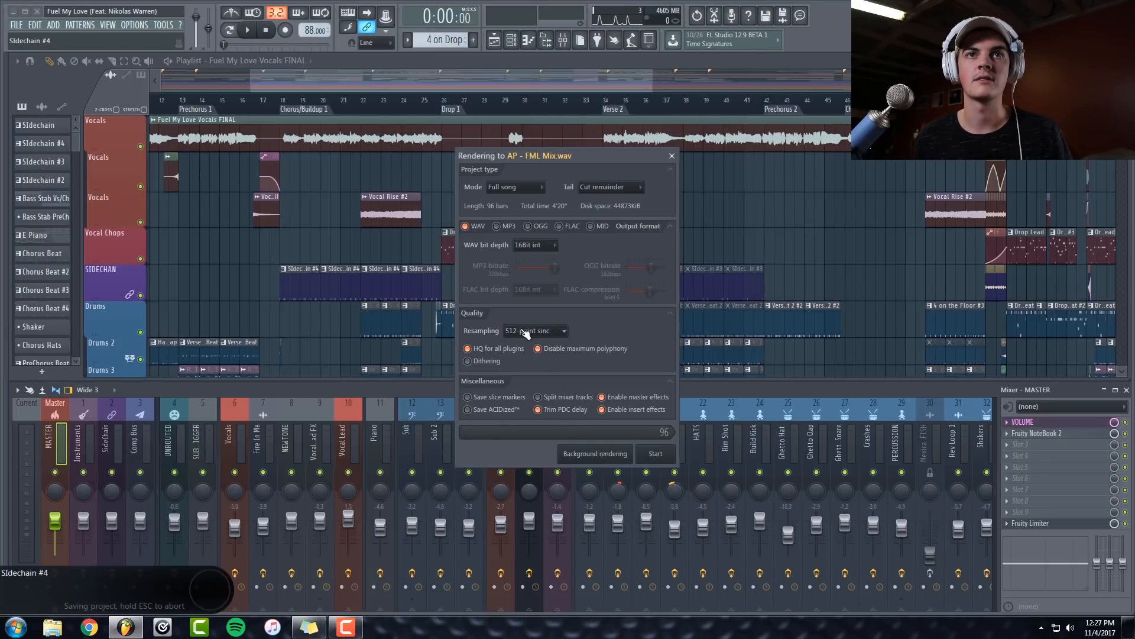
click(543, 253)
click(536, 269)
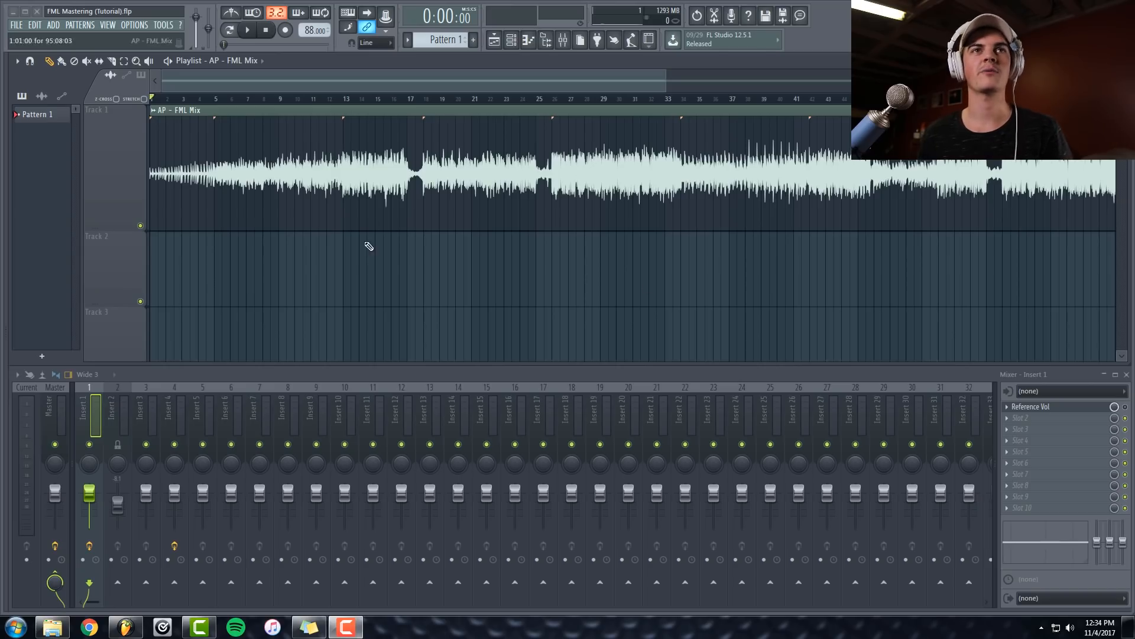
Check the AP - FML Mix clip's waveform, channel settings and routing to mixer Insert 1.
scroll(304, 99, up, 3)
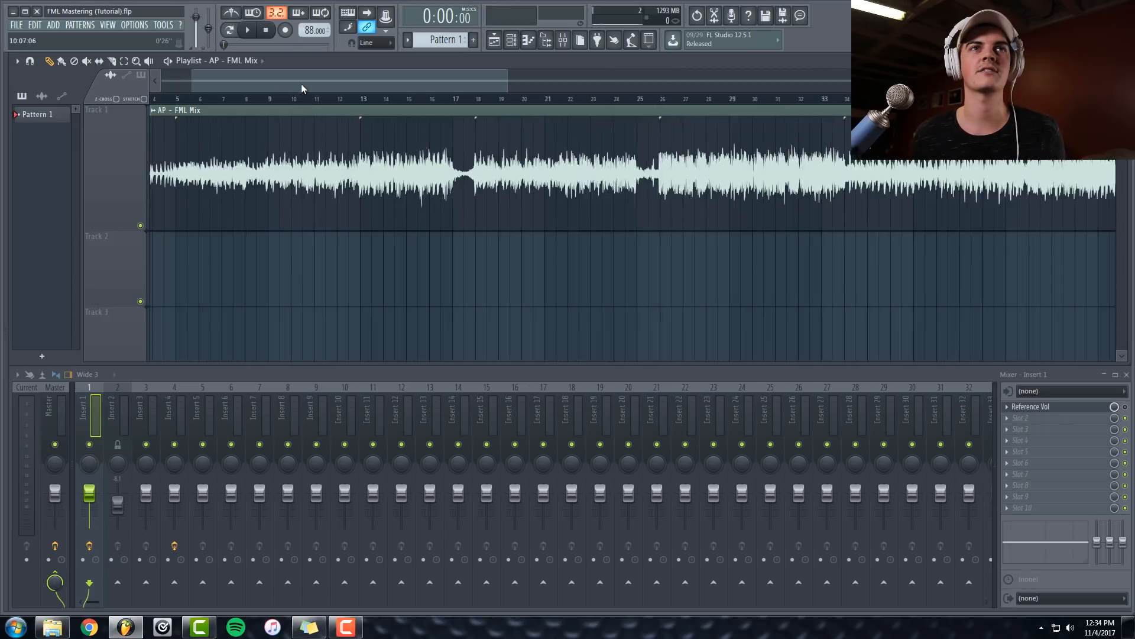
scroll(304, 97, down, 3)
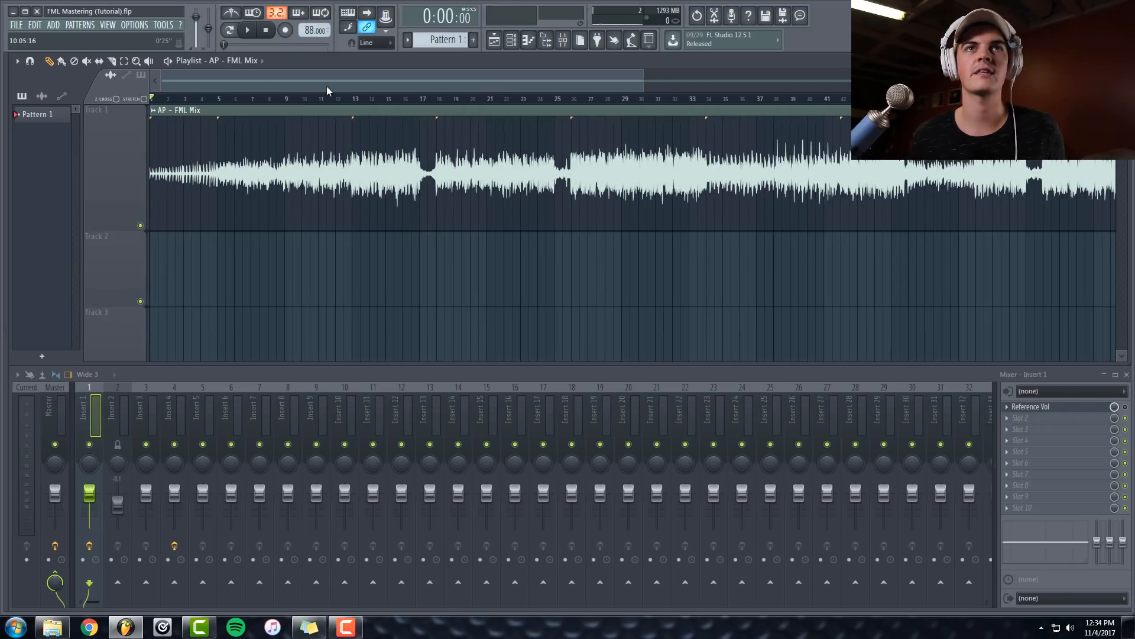
scroll(222, 104, up, 3)
double_click(222, 112)
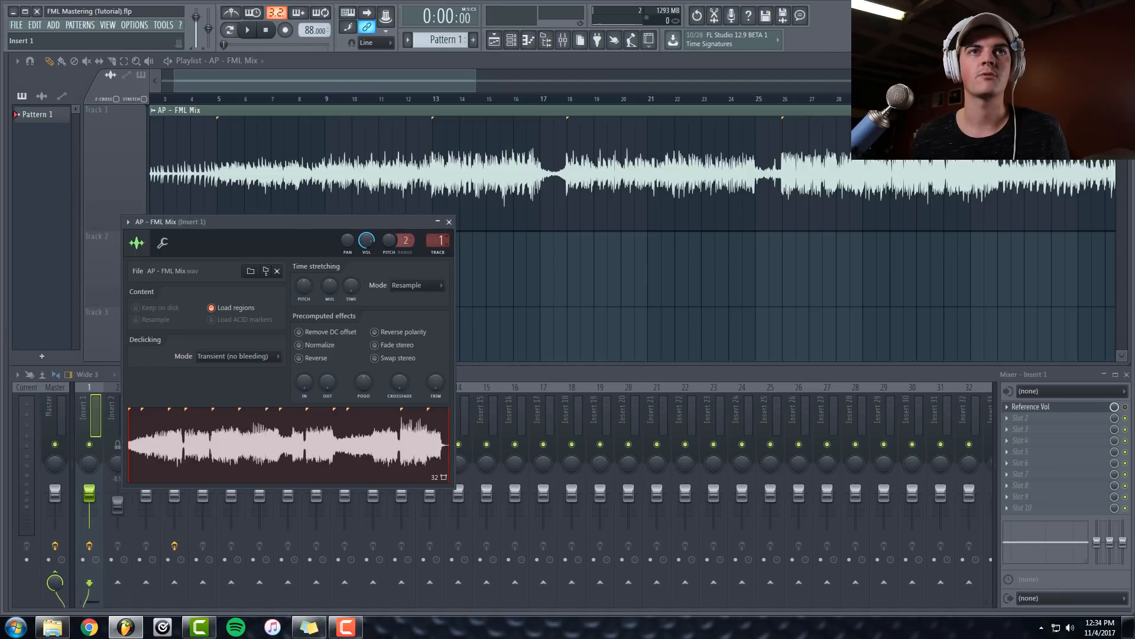
click(88, 422)
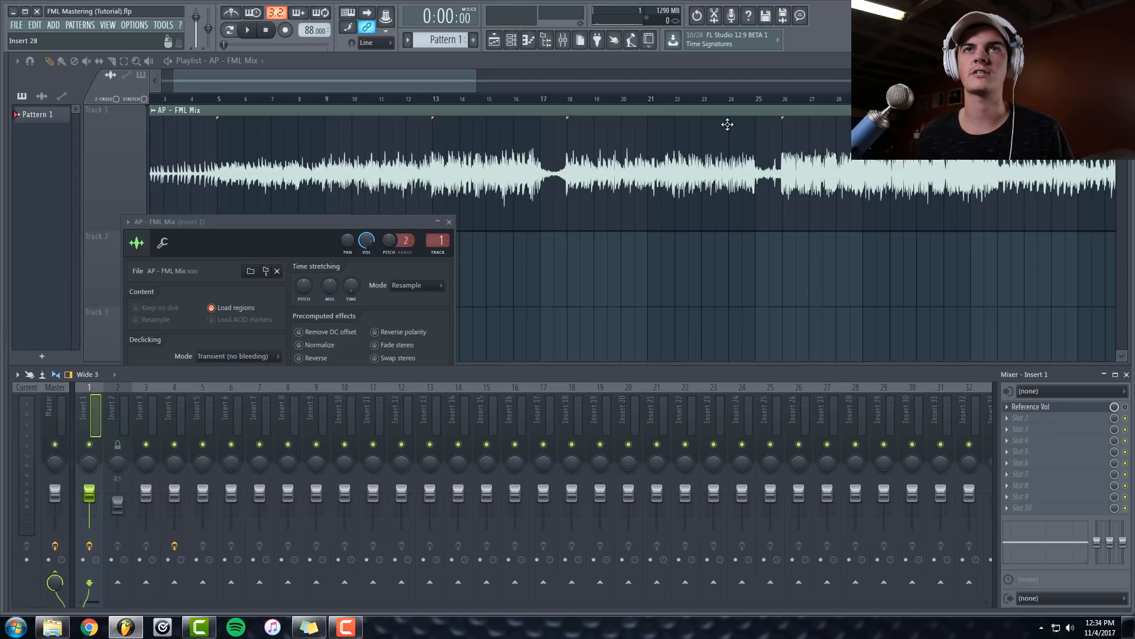
drag(453, 79, 431, 79)
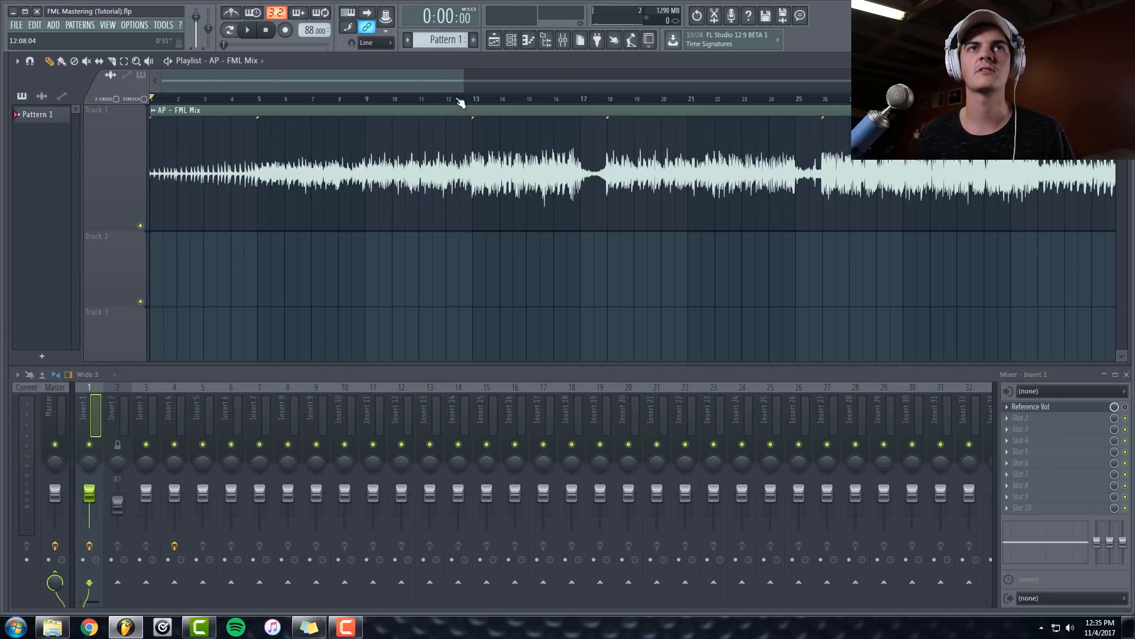
scroll(500, 100, down, 1)
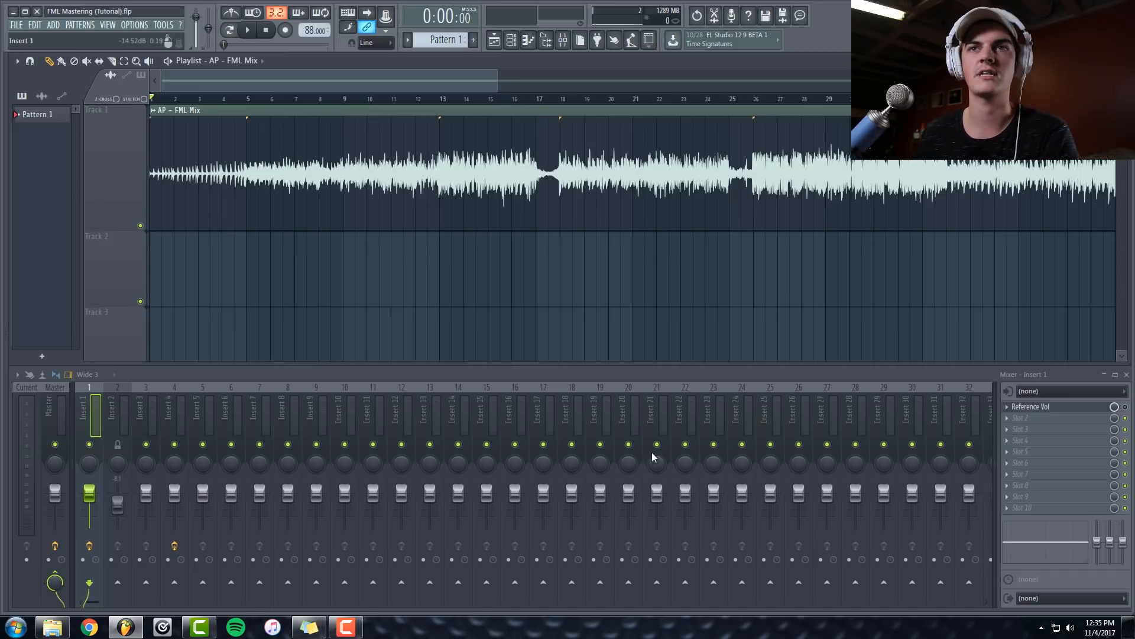
click(1036, 424)
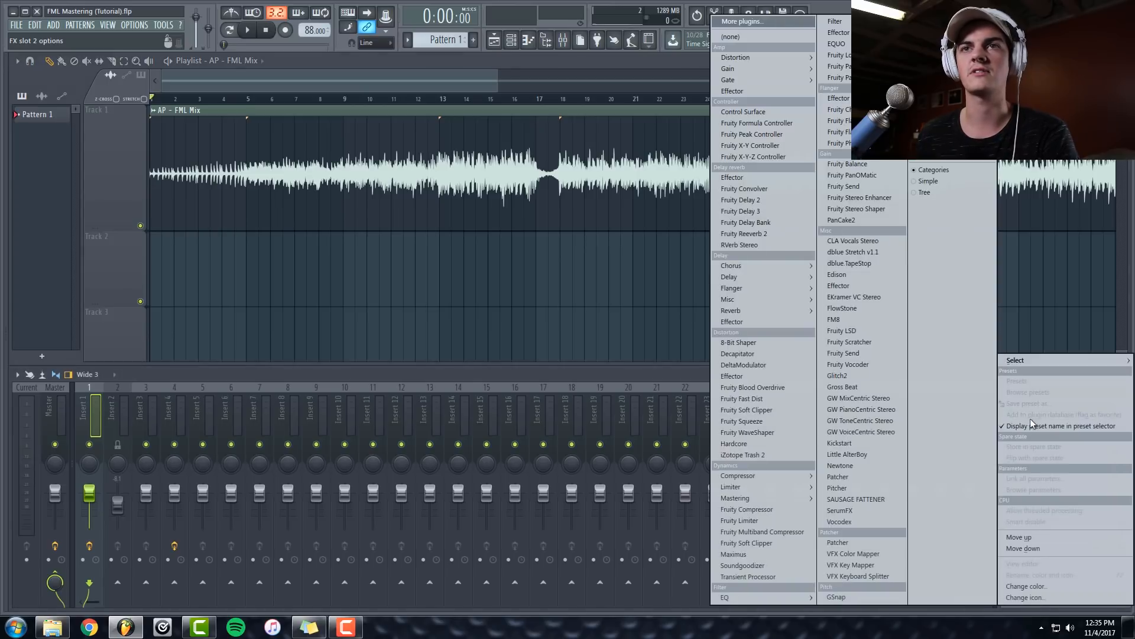
mouse_move(751, 478)
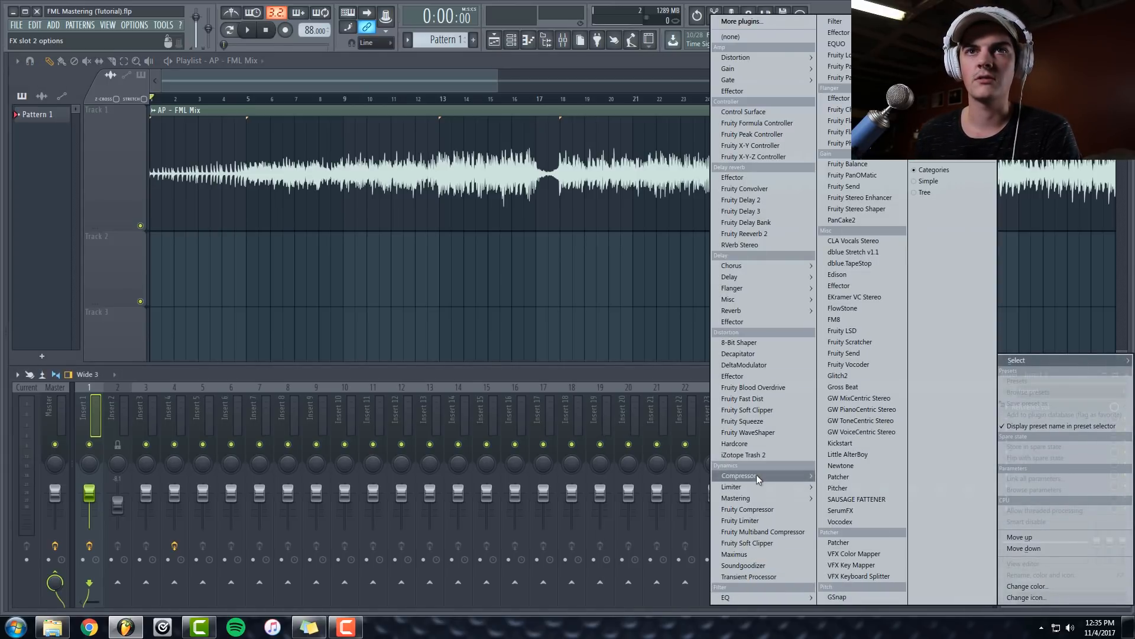
click(435, 72)
scroll(444, 102, up, 3)
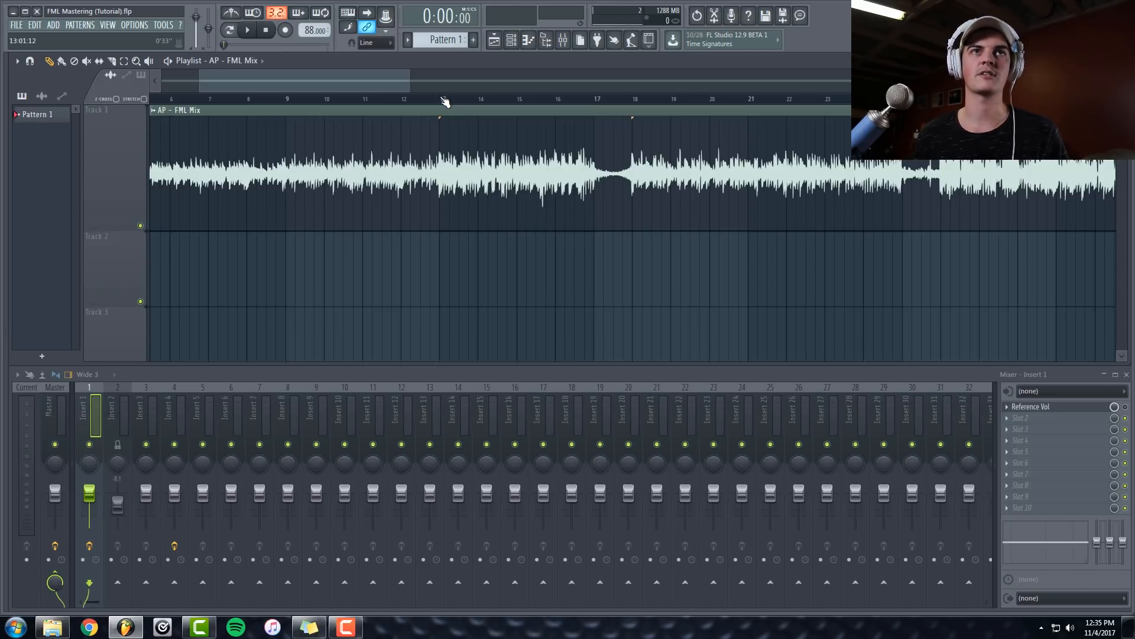
drag(367, 81, 278, 84)
scroll(282, 102, down, 2)
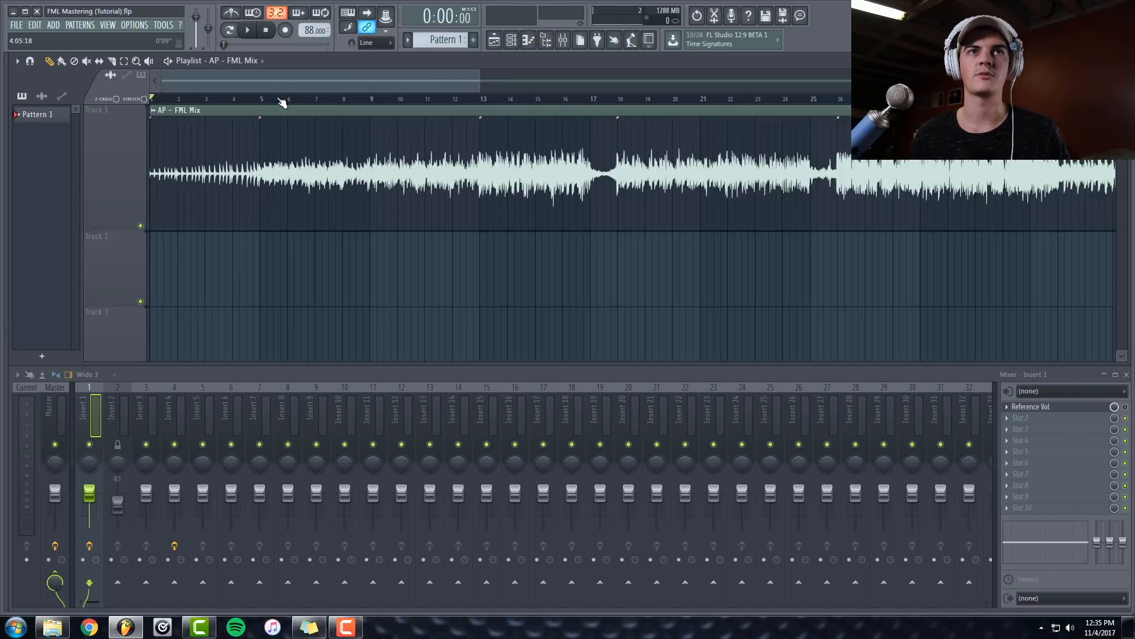
scroll(282, 102, down, 2)
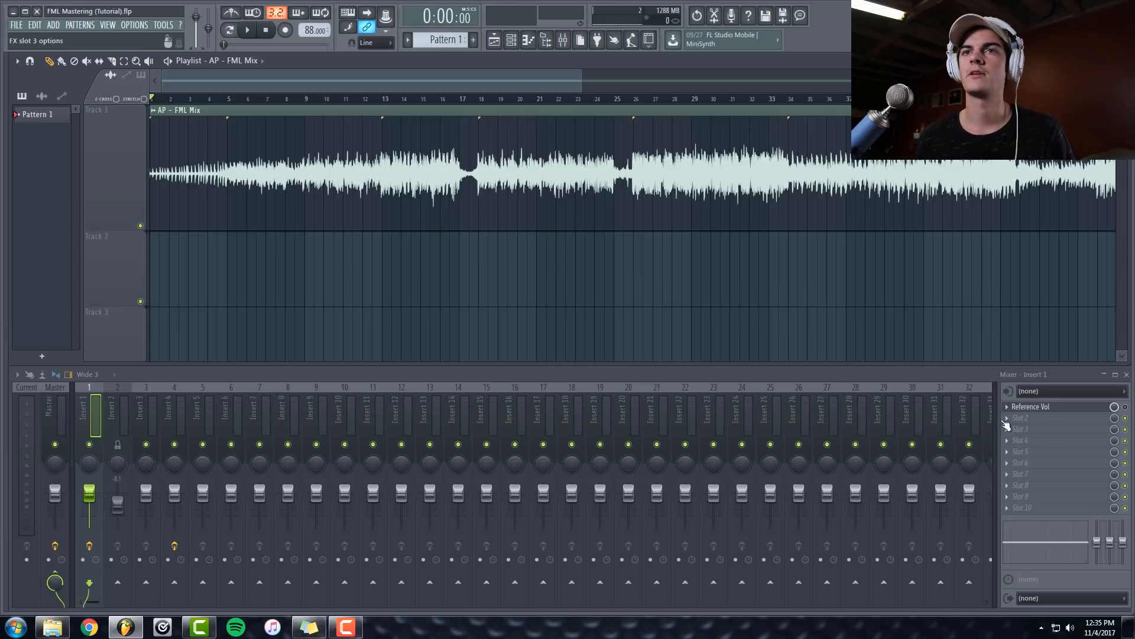
Add Fruity Parametric EQ 2 to slot 2 of mixer Insert 1 and move its window clear of the waveform.
click(1035, 422)
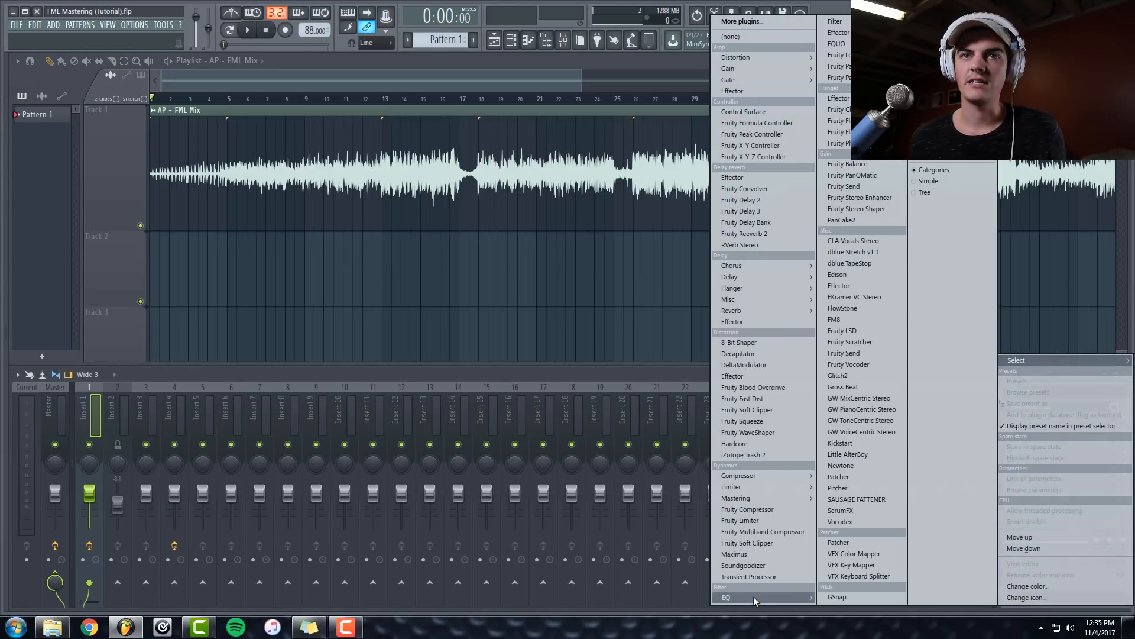
mouse_move(745, 597)
click(673, 417)
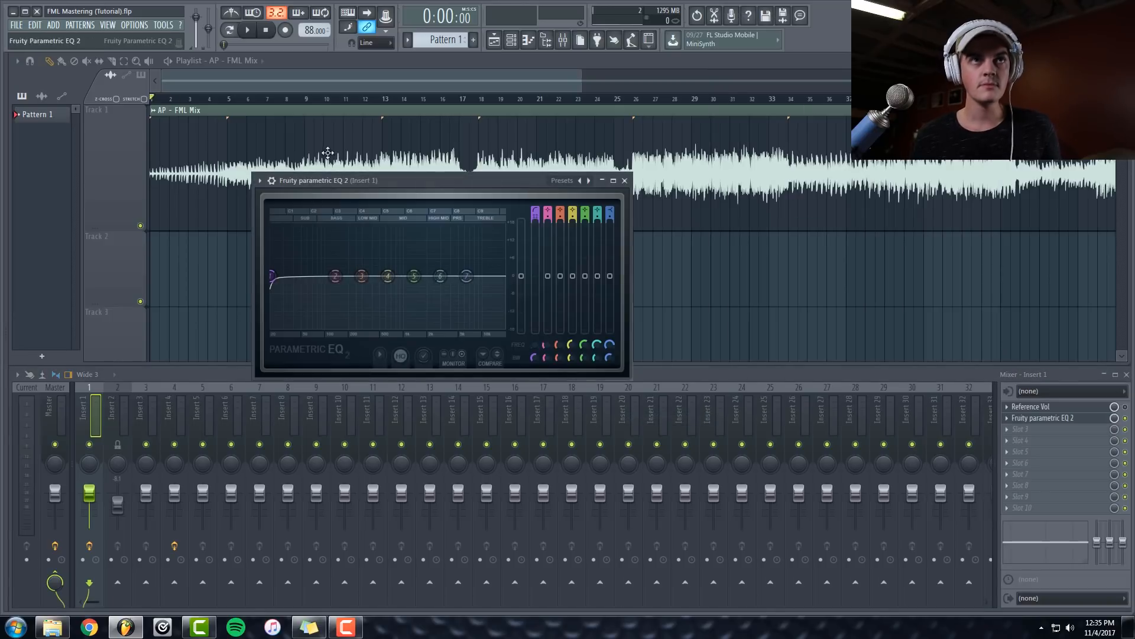
drag(361, 181, 461, 187)
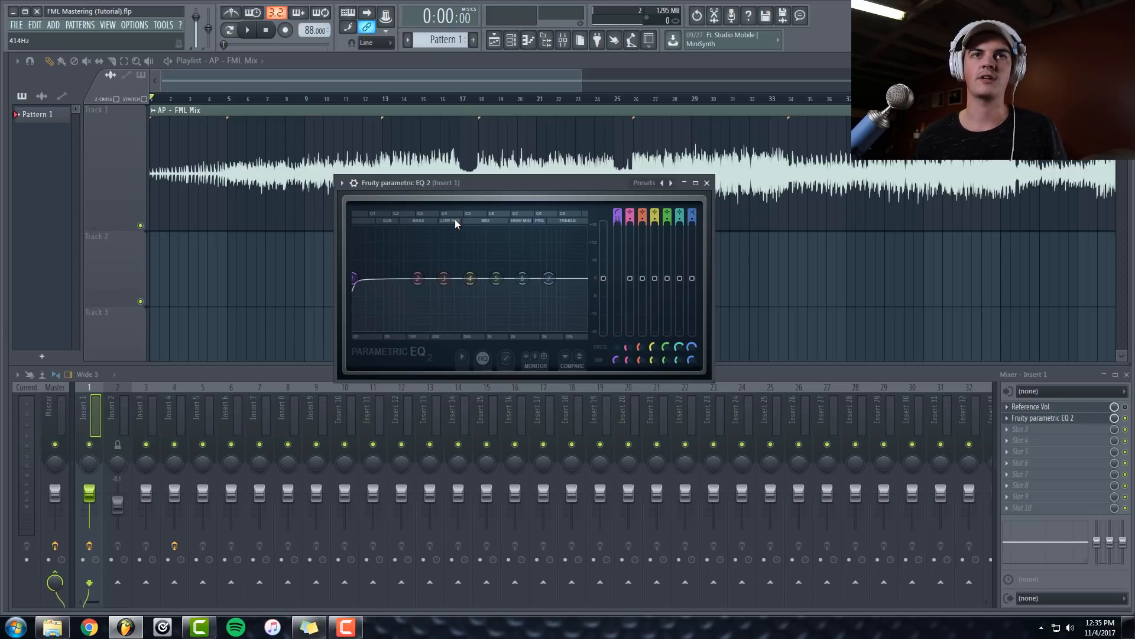
Move EQ band 2 down into the sub range, nudge band 7 slightly down, and play the mix.
mouse_move(418, 278)
mouse_down()
mouse_move(374, 229)
mouse_move(396, 279)
mouse_up()
mouse_move(549, 278)
mouse_down()
mouse_move(536, 255)
mouse_move(549, 279)
mouse_up()
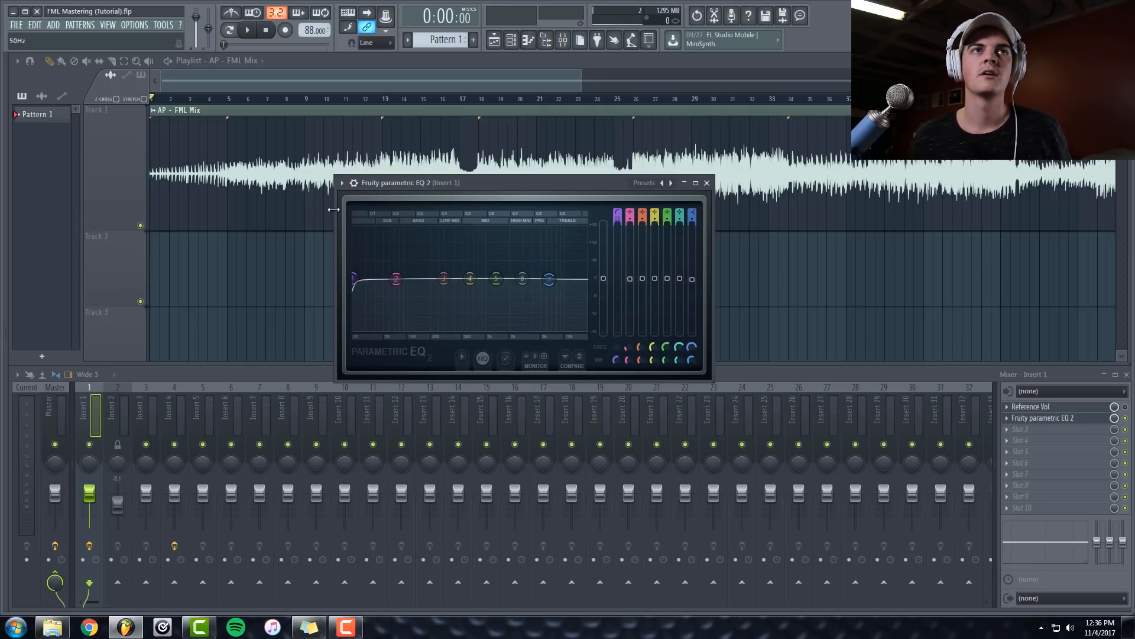
click(231, 101)
key(space)
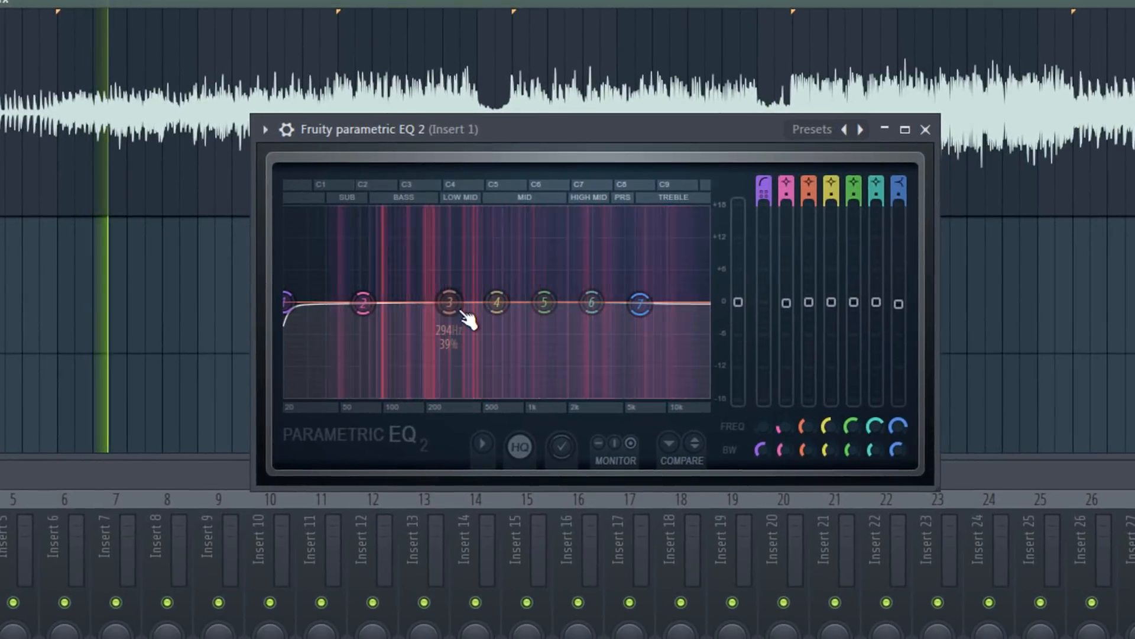
Slightly cut EQ band 3 in the bass range and band 4 at about 338 Hz with a 9% bandwidth.
drag(449, 304, 420, 309)
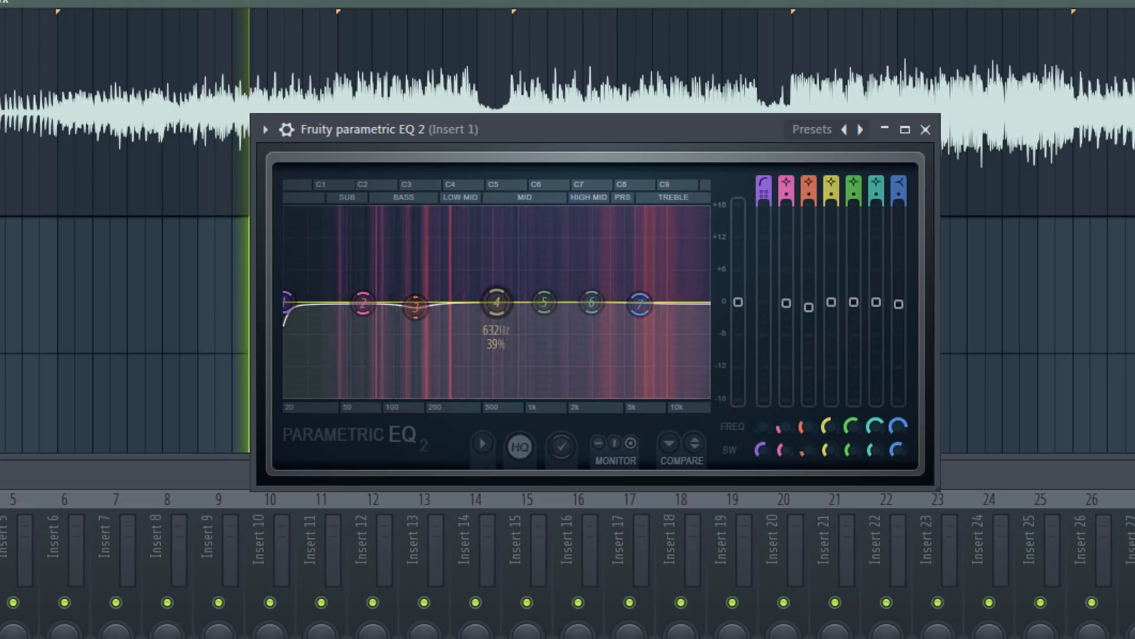
drag(497, 303, 457, 305)
scroll(459, 307, down, 3)
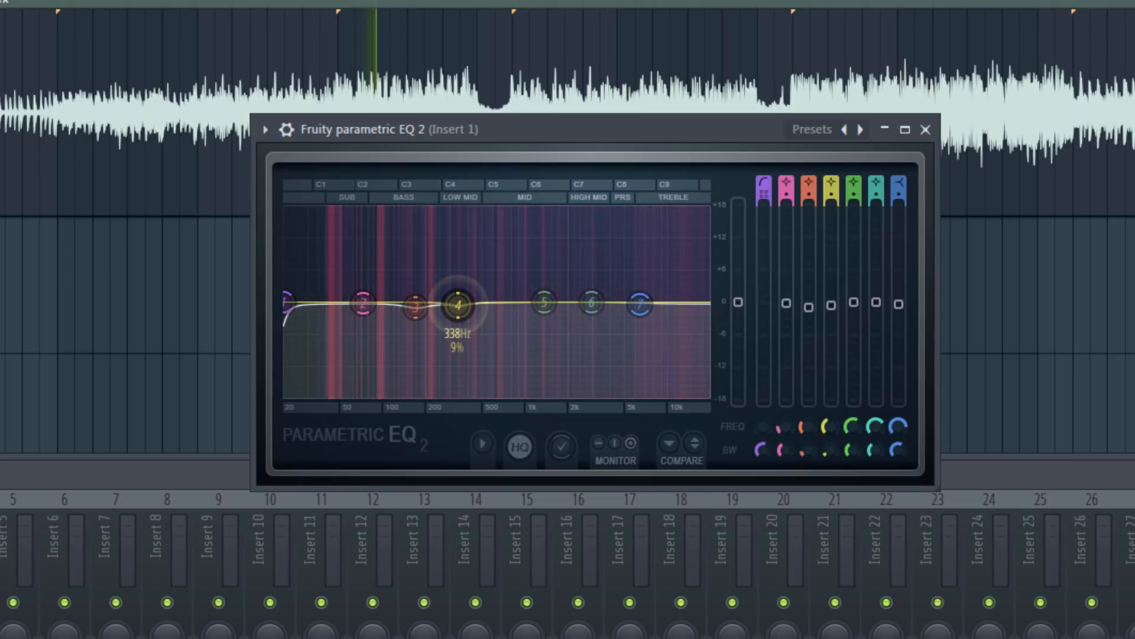
Sweep band 5 through the mids and leave it as a slight cut, and gently boost bands 6 and 7 in the highs.
drag(544, 302, 505, 226)
drag(509, 230, 507, 308)
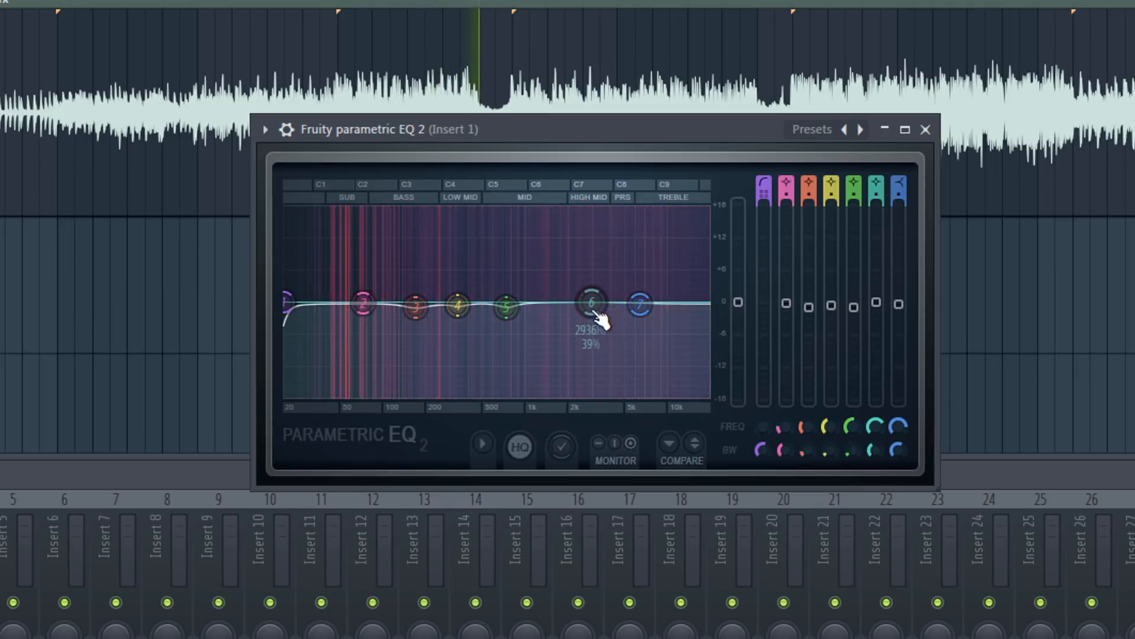
drag(591, 304, 640, 297)
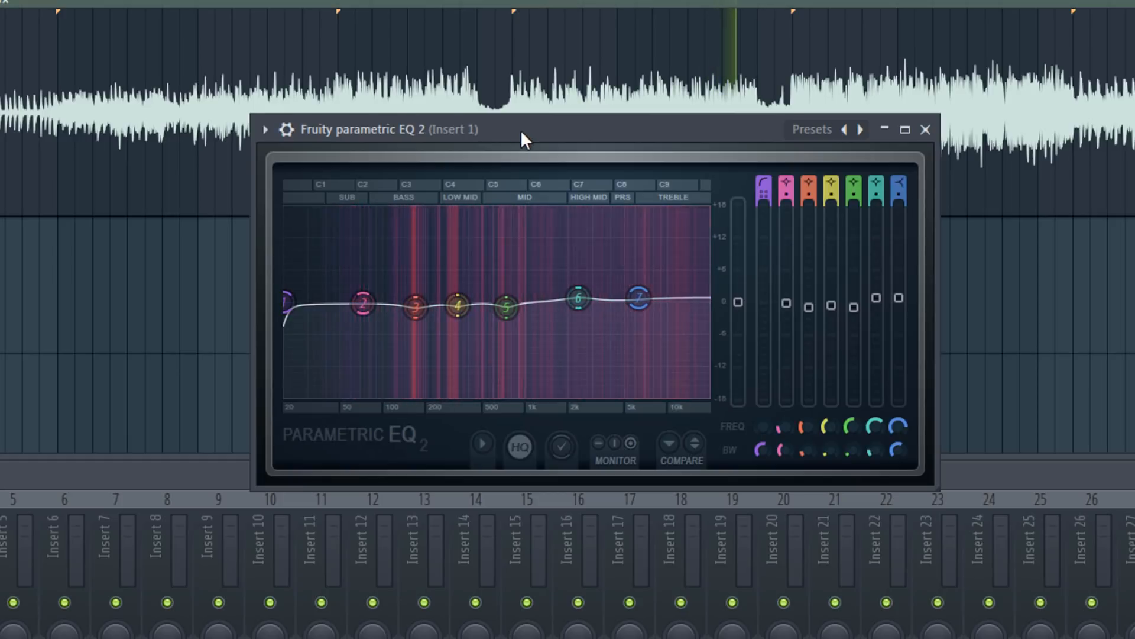
Shift the EQ window clear of the waveform, raise the band 1 low cut to about 30 Hz, and stop playback.
drag(525, 134, 677, 132)
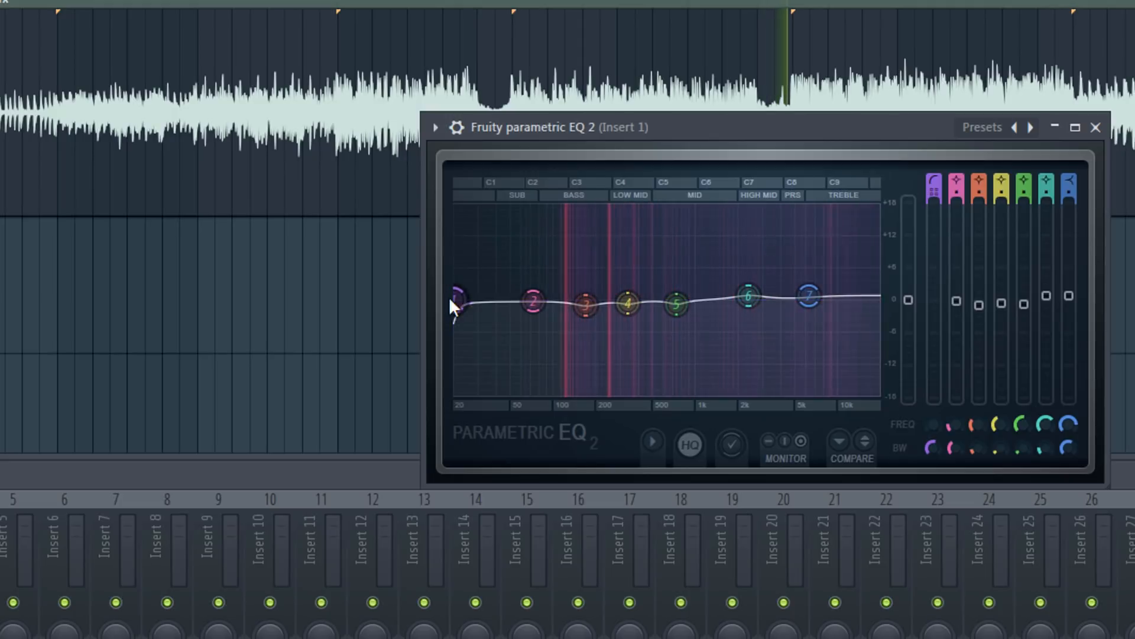
drag(452, 299, 478, 300)
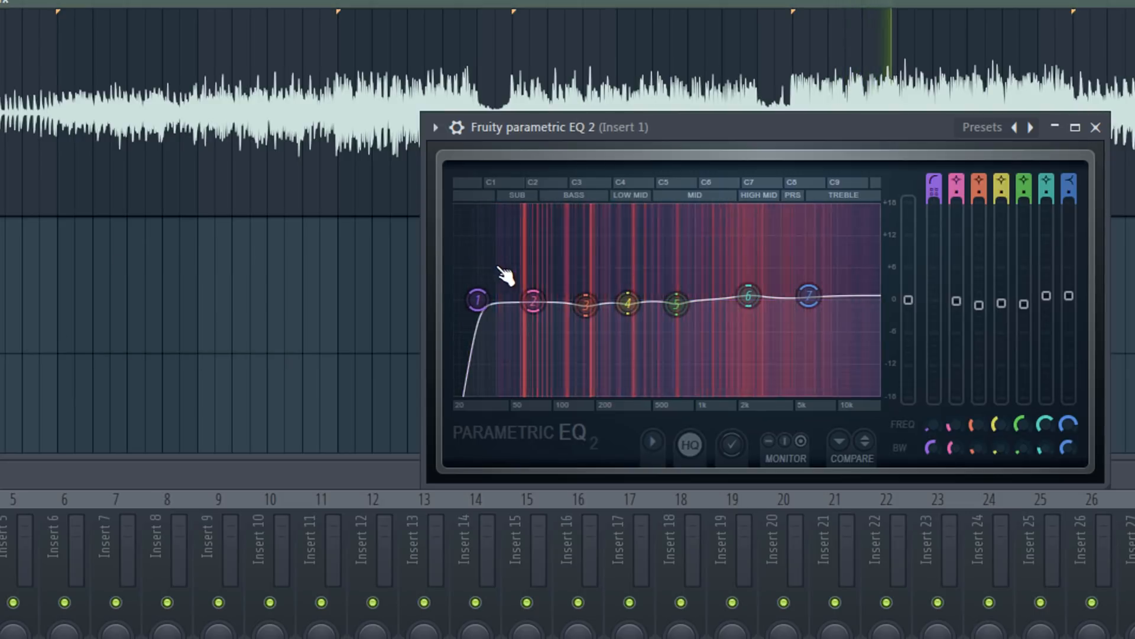
key(space)
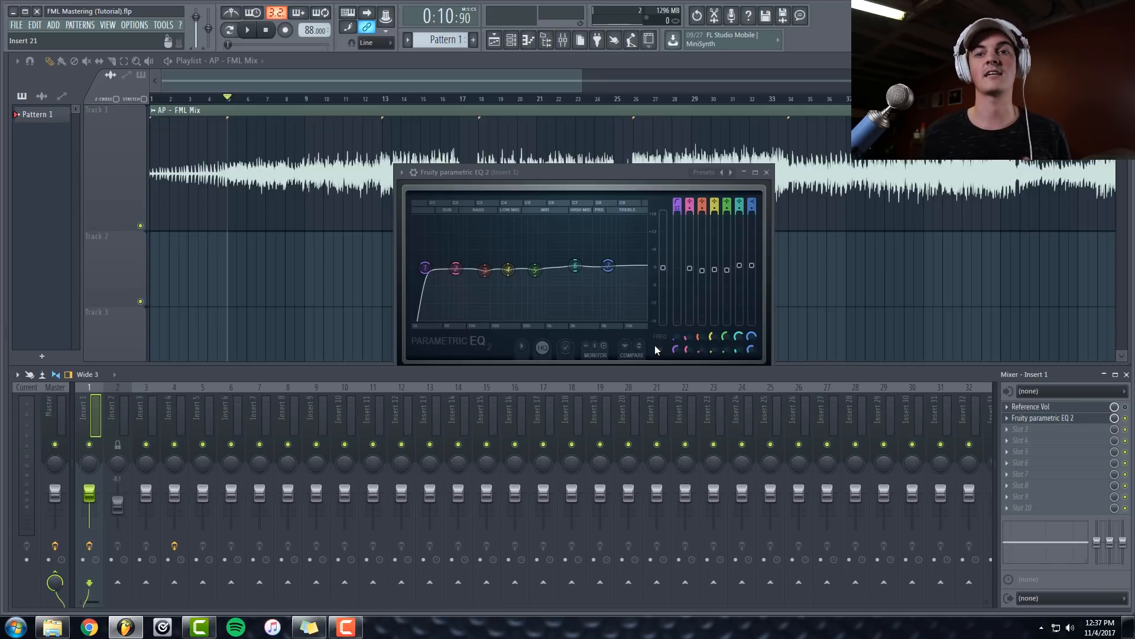
Add Maximus from the compressor plugins to slot 3 of mixer Insert 1, set its window to detached, and position it below the waveform.
click(1041, 430)
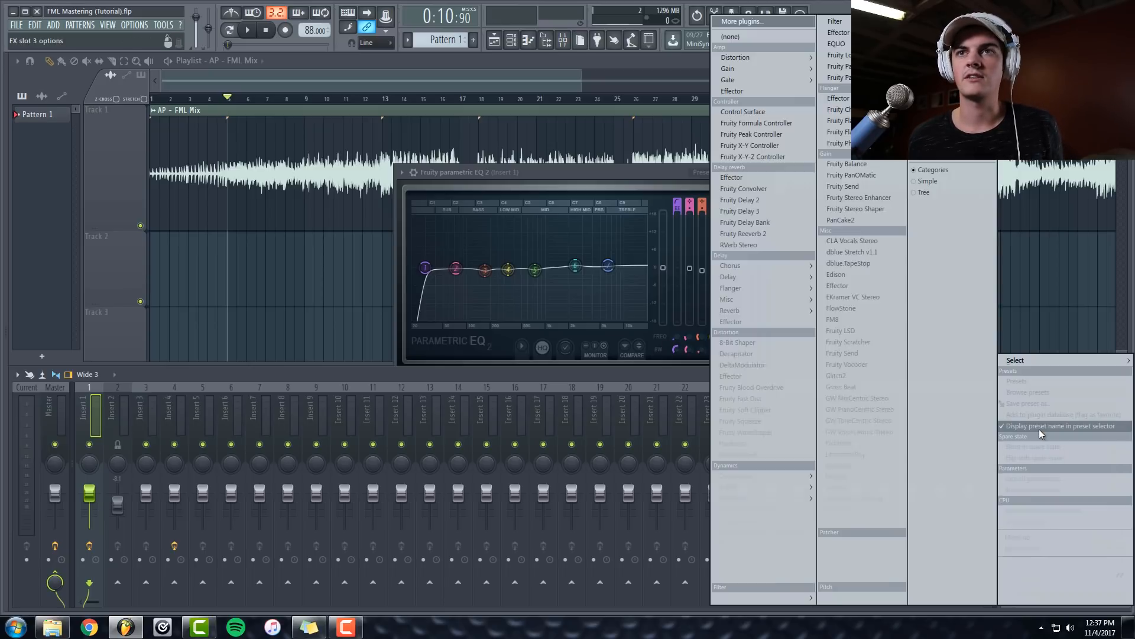
mouse_move(1081, 361)
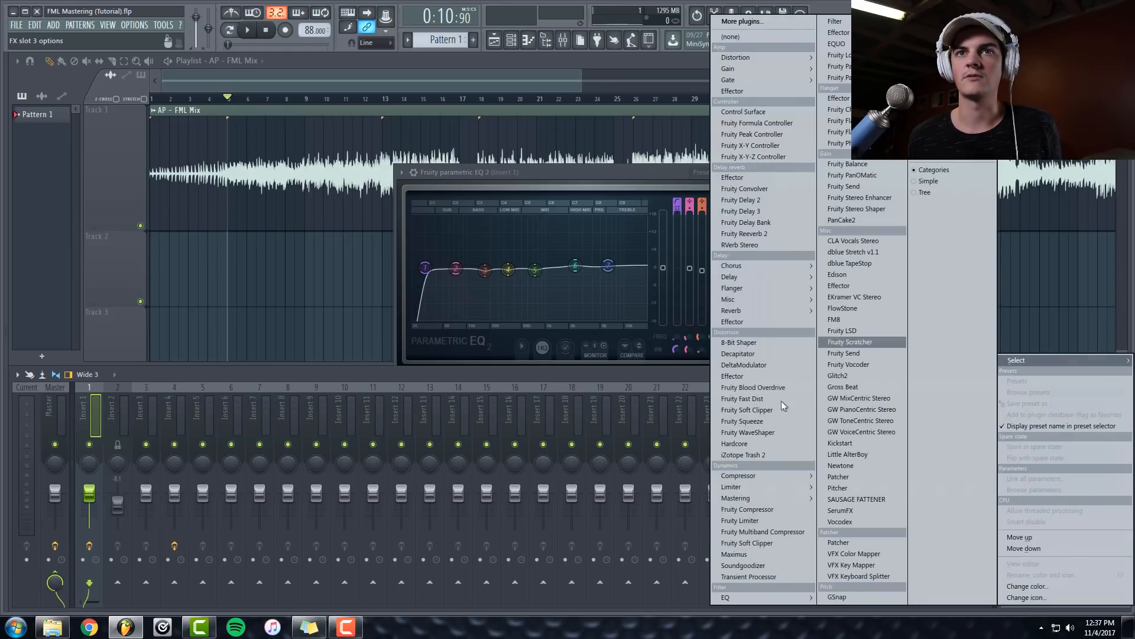
mouse_move(753, 487)
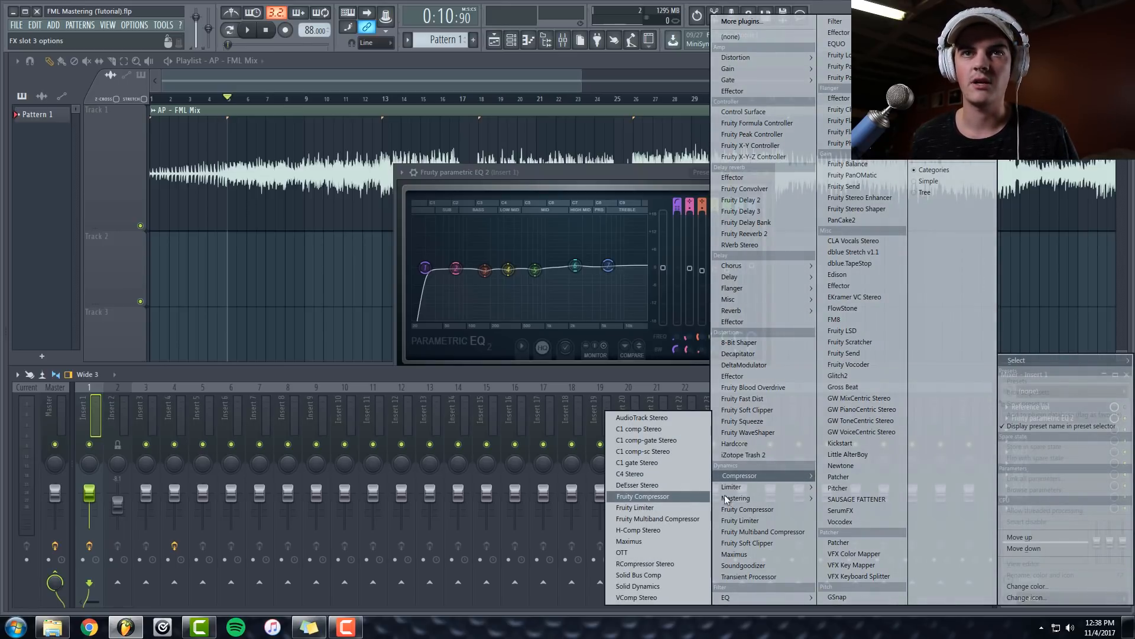
click(636, 519)
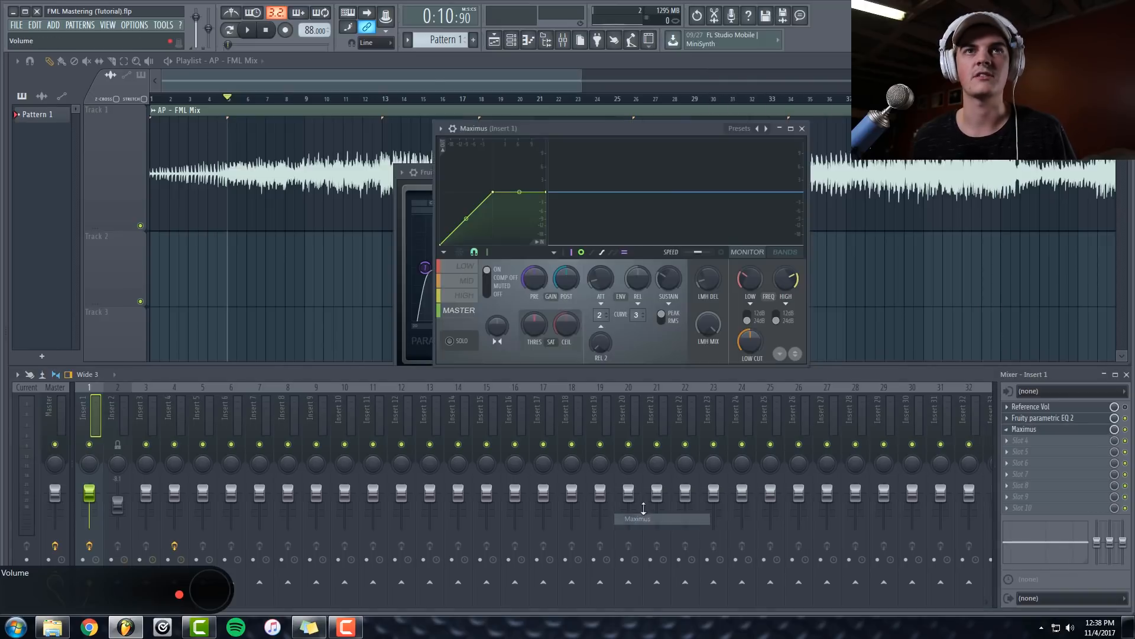
drag(583, 130, 447, 217)
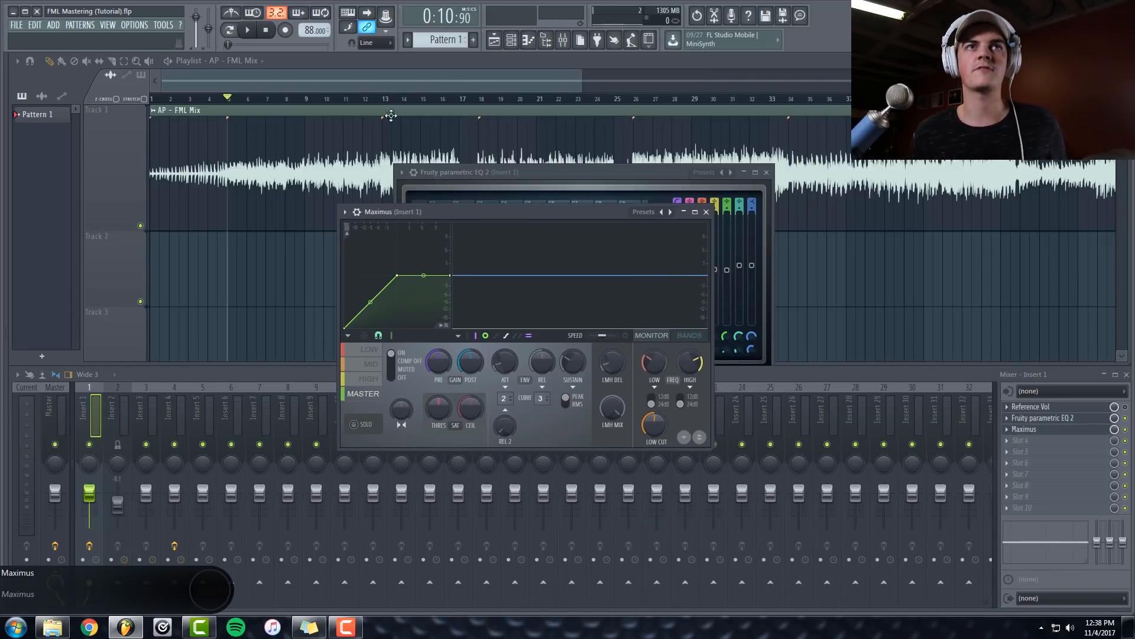
click(345, 212)
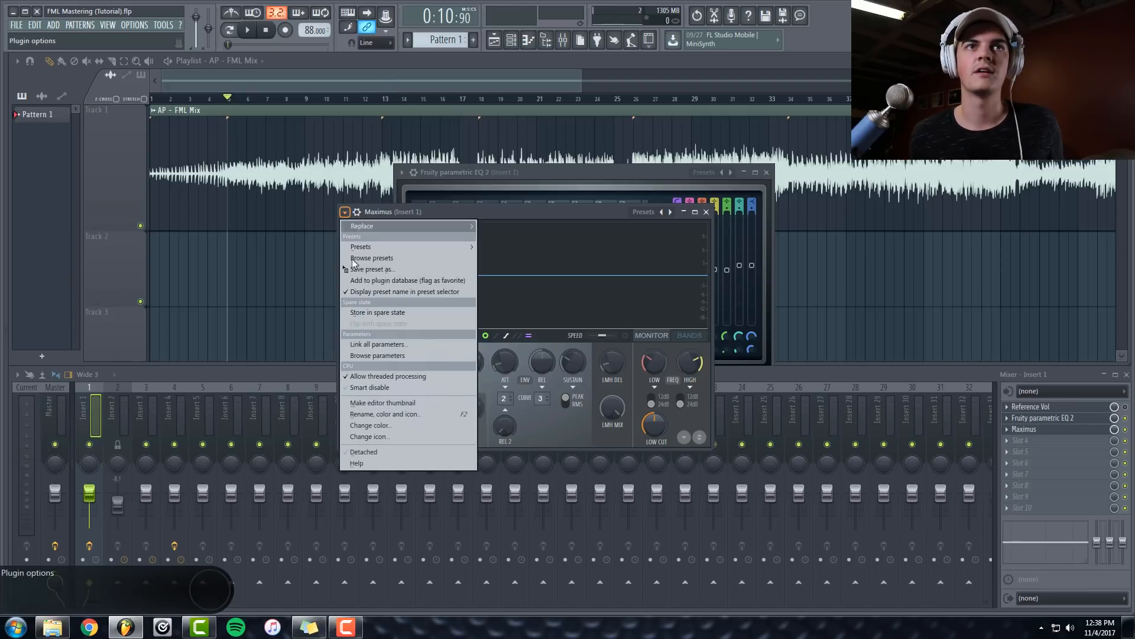
click(378, 452)
drag(473, 243, 473, 240)
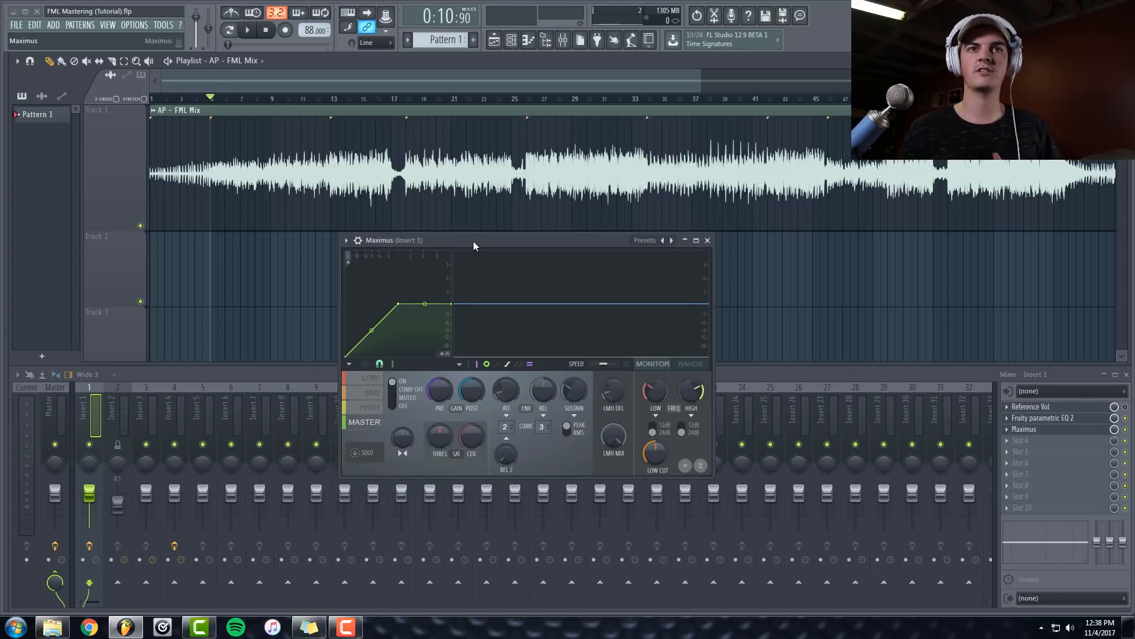
Audition the mix from bar 18, then select bars 26 to 34 of the playlist as the playback loop.
click(407, 100)
key(space)
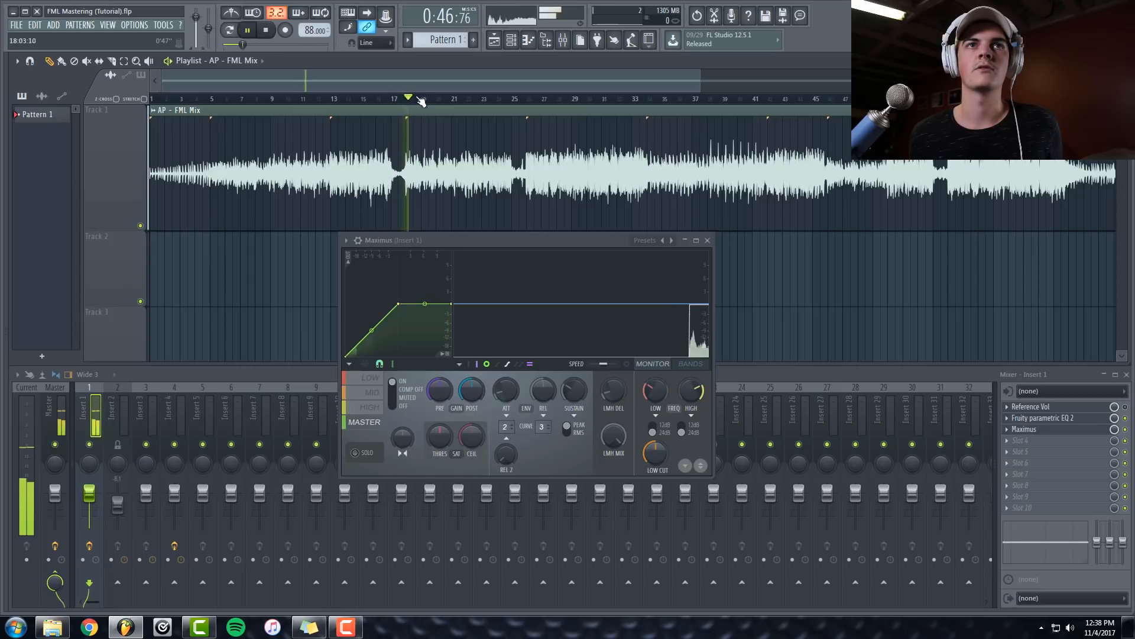
click(527, 100)
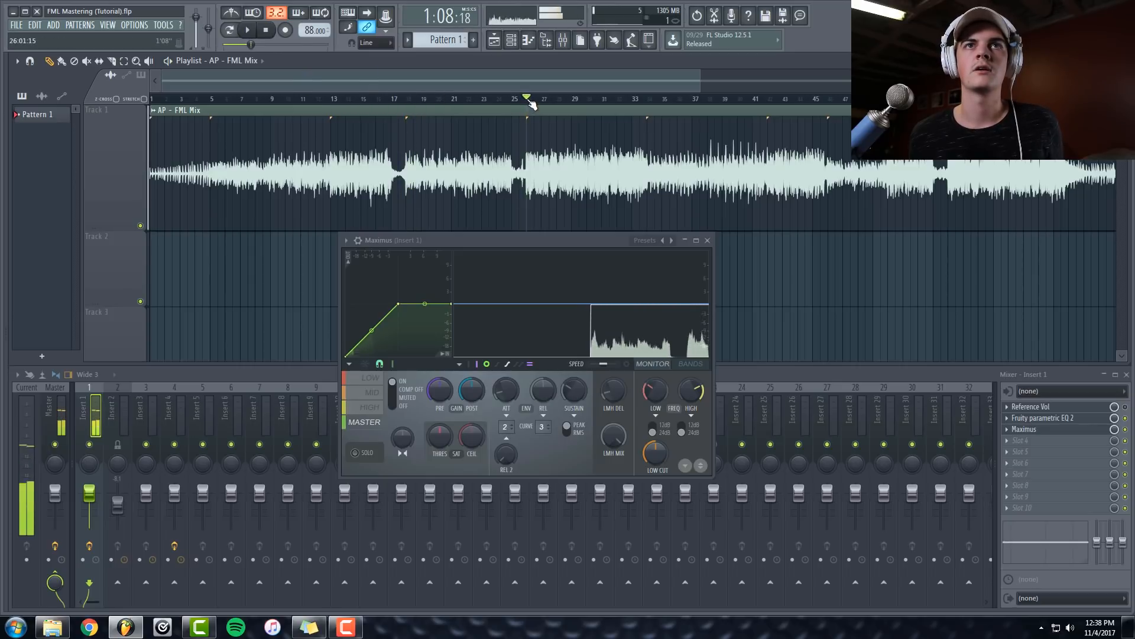
drag(528, 100, 645, 107)
scroll(646, 107, up, 5)
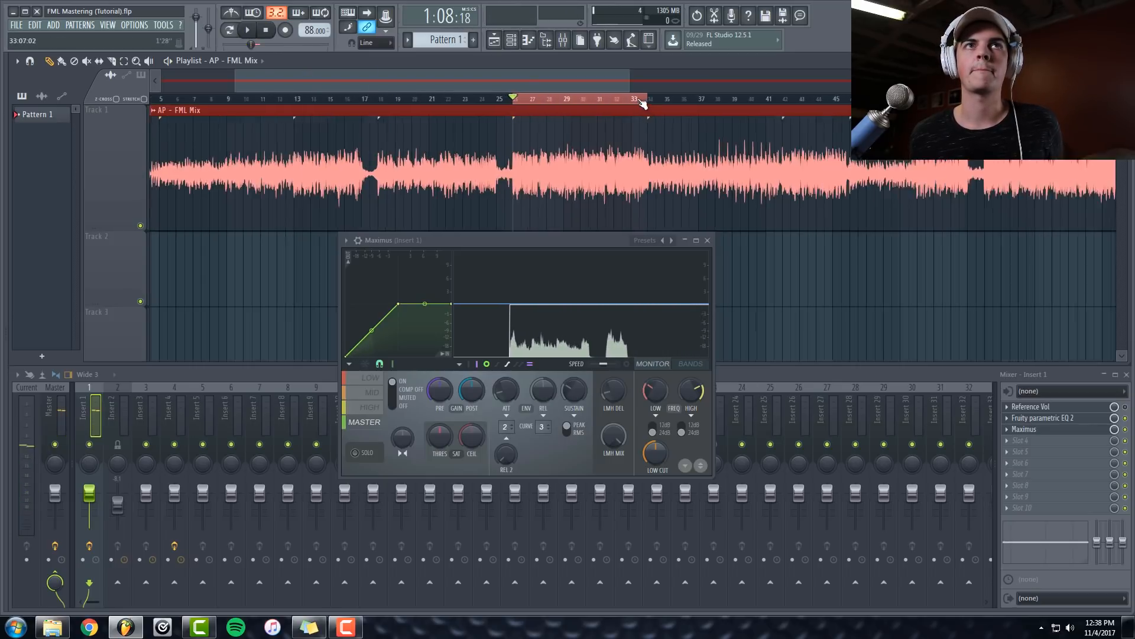
drag(477, 240, 514, 232)
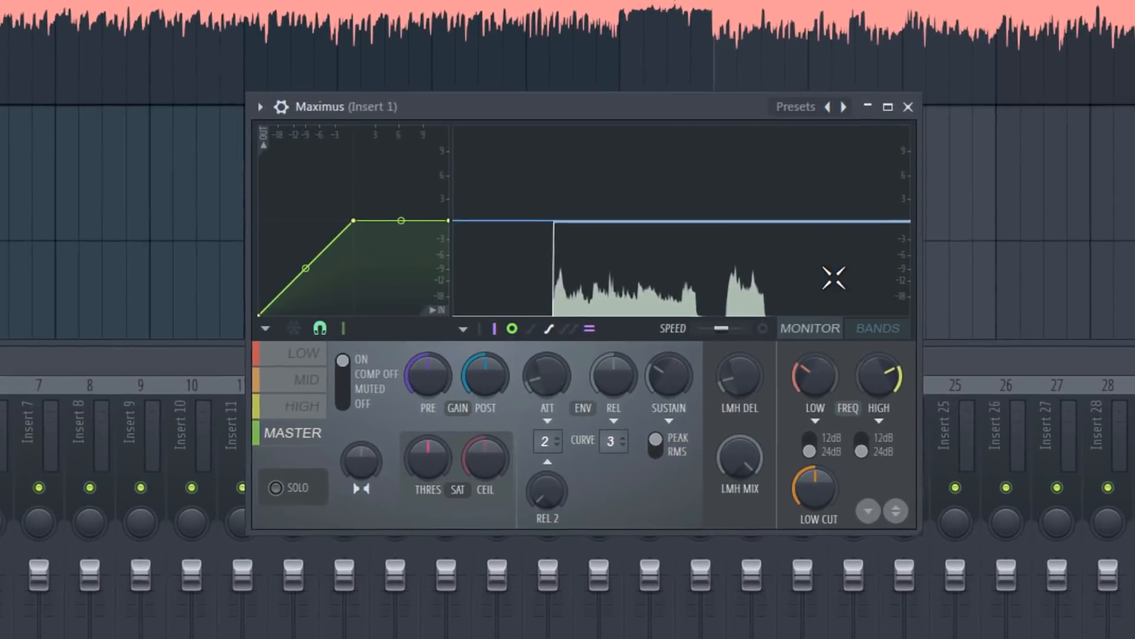
Show the frequency bands in Maximus, solo the low band, and set the low crossover to about 110 Hz.
click(861, 328)
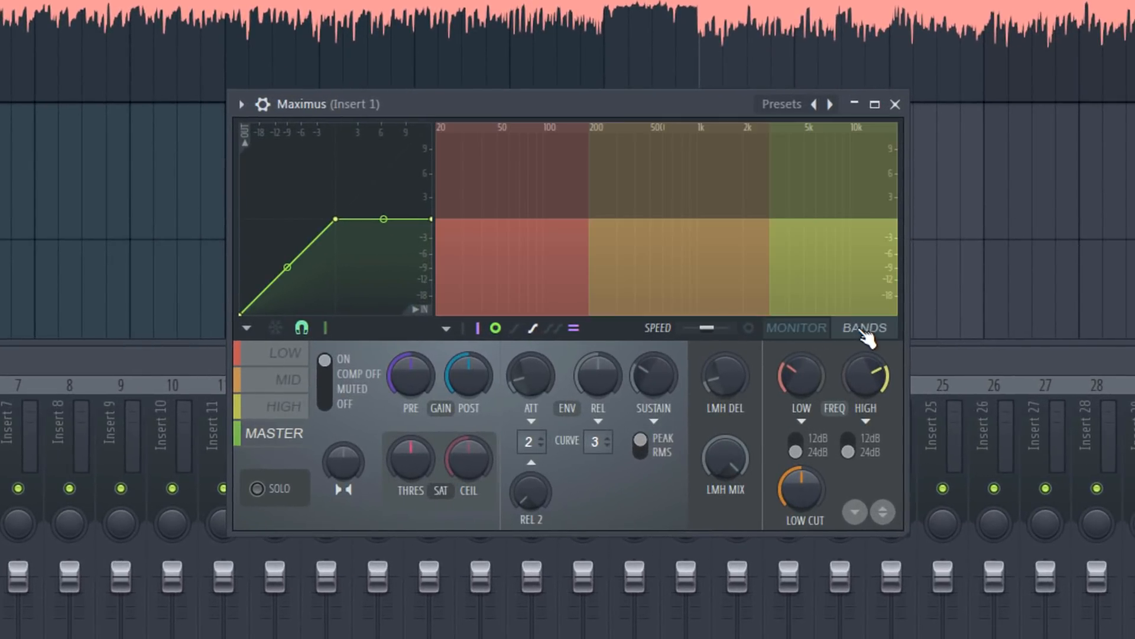
click(584, 226)
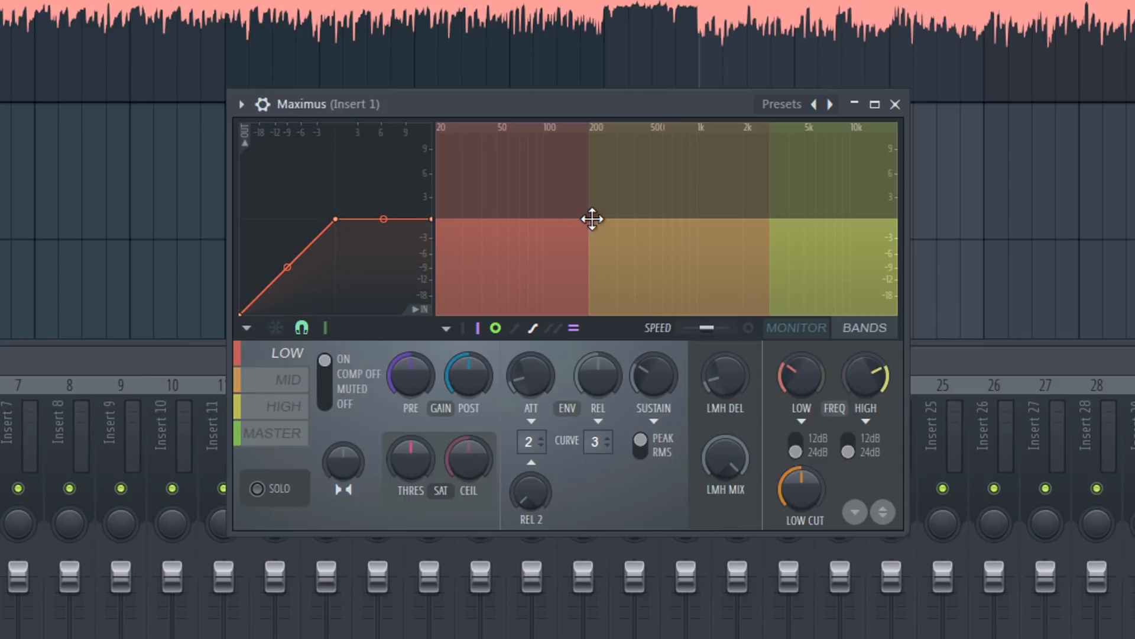
drag(592, 218, 561, 219)
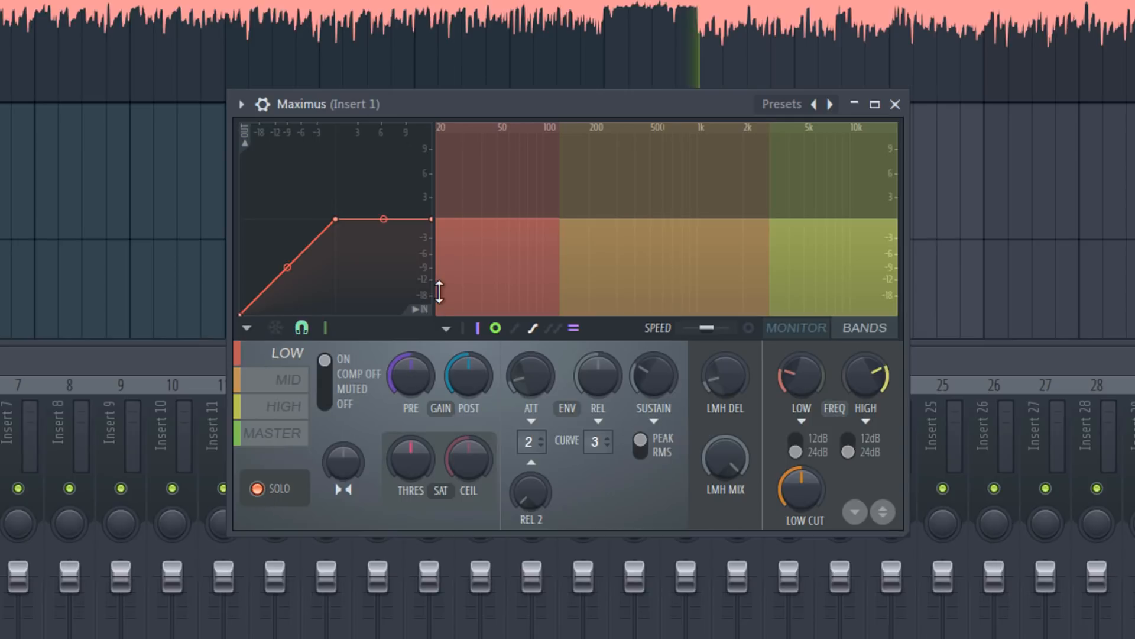
drag(554, 209, 563, 209)
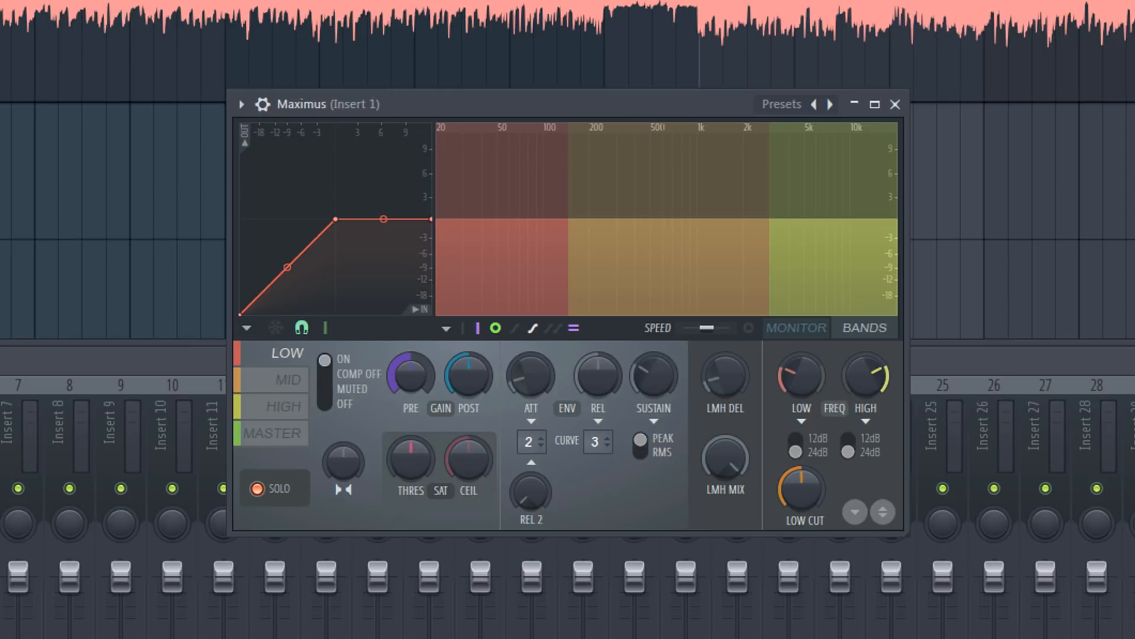
drag(568, 208, 543, 205)
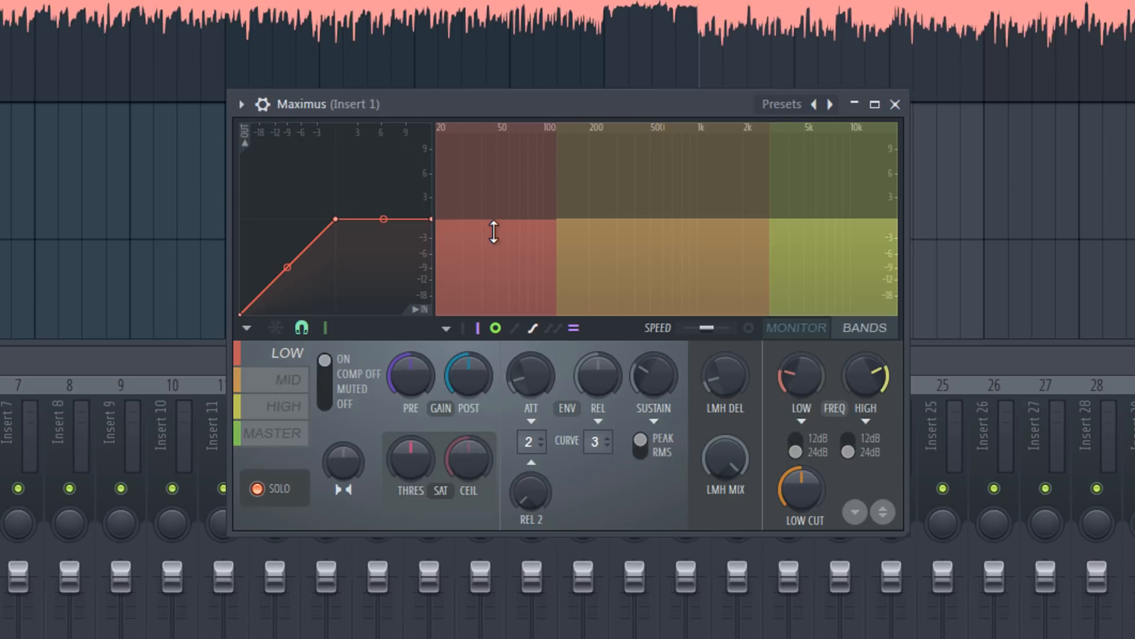
Raise the pre gain of the low, mid and high bands to just over 9 dB each, and move the low crossover to about 140 Hz.
drag(497, 227, 496, 160)
drag(628, 253, 629, 192)
drag(808, 241, 808, 161)
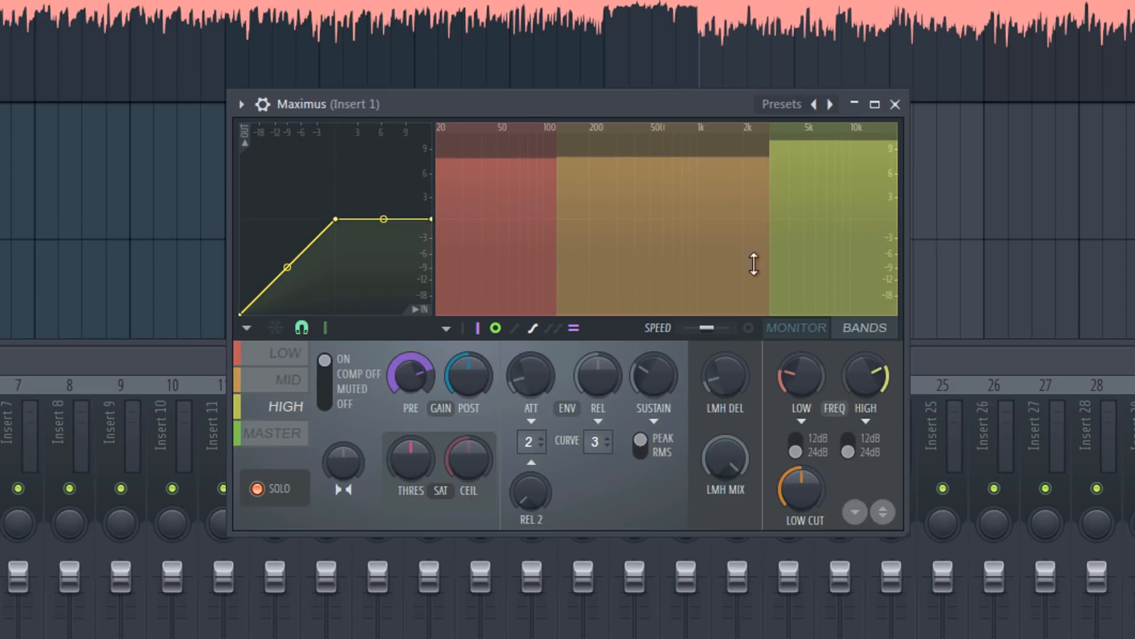
drag(753, 261, 753, 247)
drag(810, 247, 810, 252)
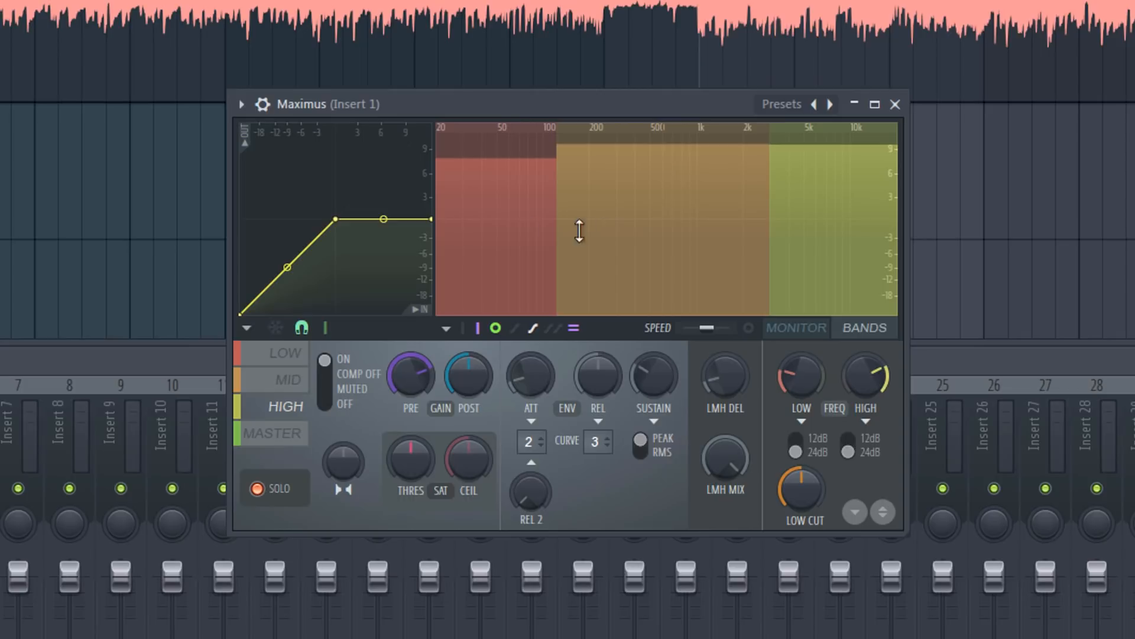
drag(506, 230, 506, 219)
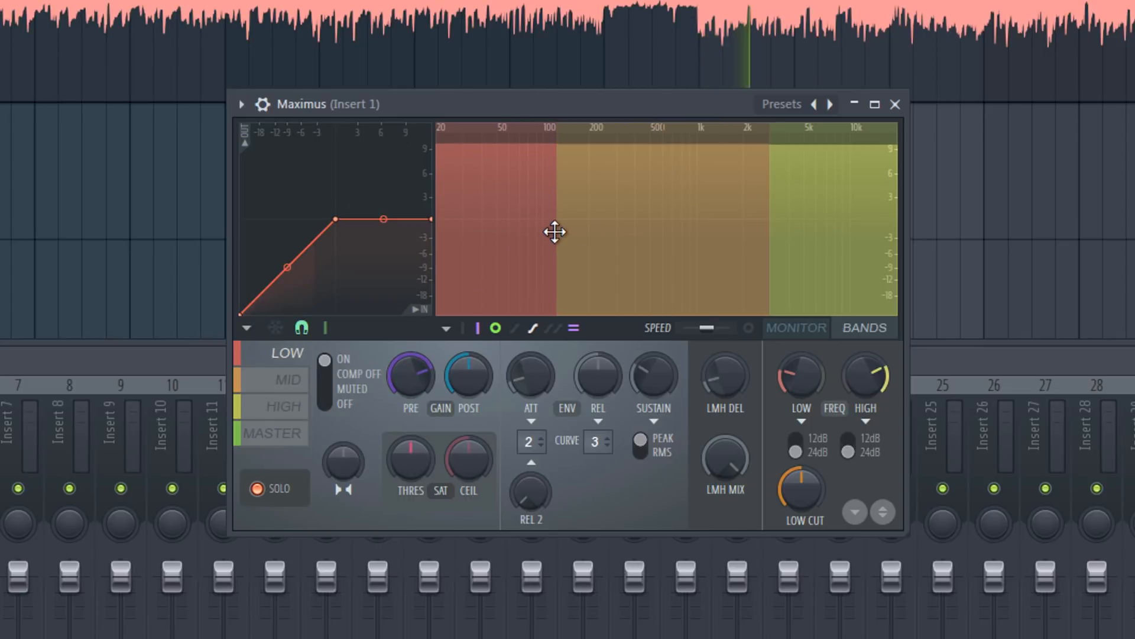
mouse_move(552, 230)
mouse_down()
mouse_move(626, 231)
mouse_move(559, 231)
mouse_move(571, 231)
mouse_up()
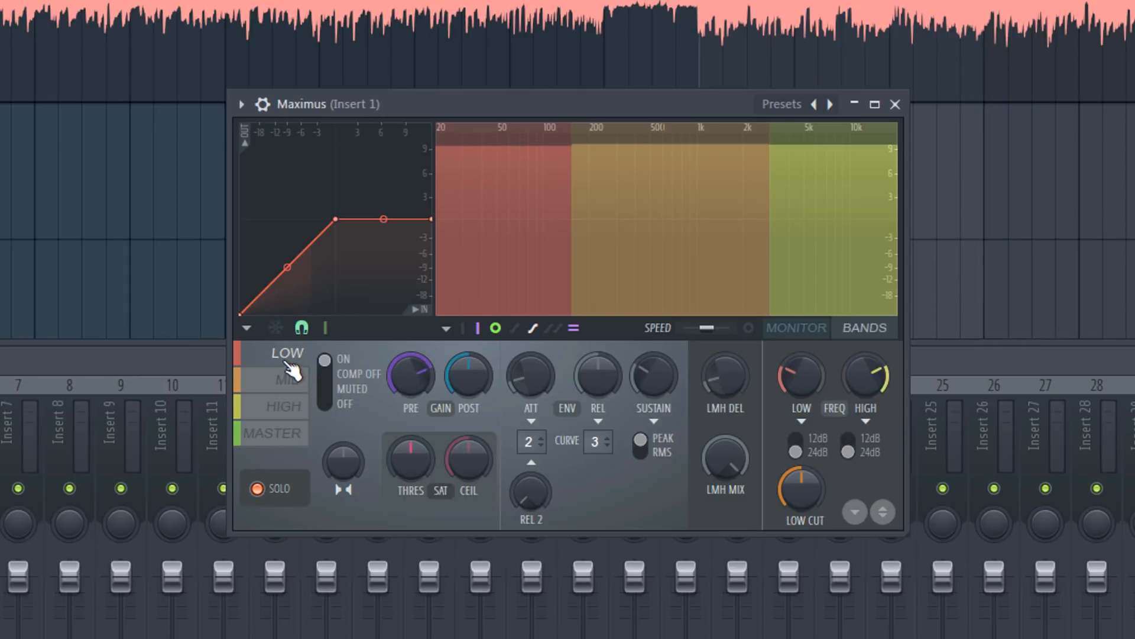
With the level monitor shown, shape the low band's compression curve into a soft knee starting near -3 dB and adjust its release.
click(787, 328)
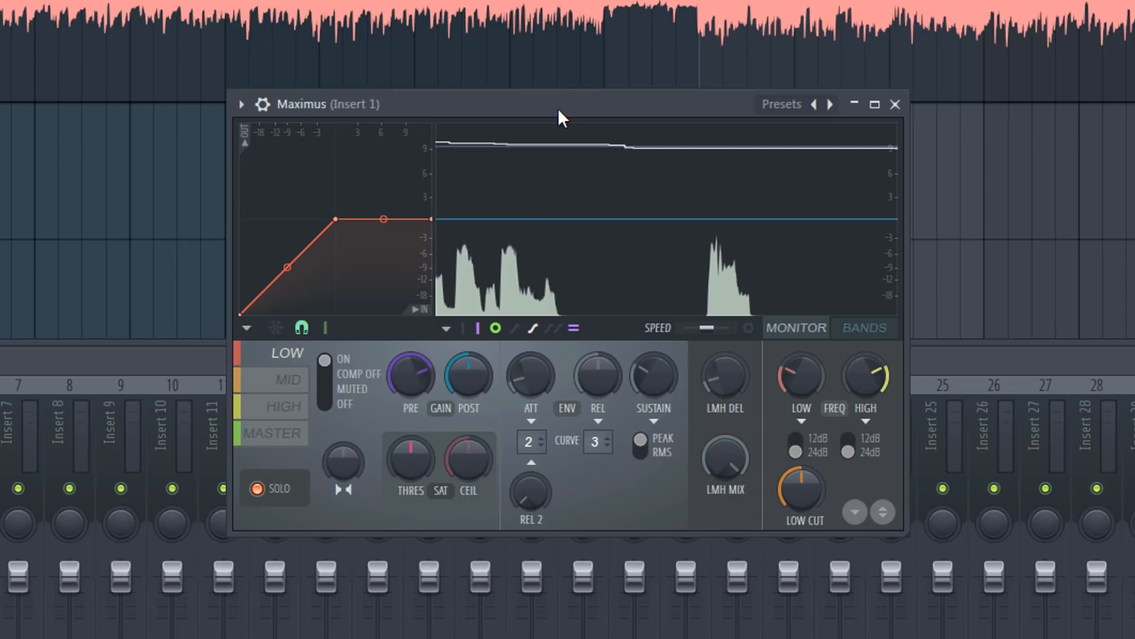
mouse_move(559, 109)
mouse_down()
mouse_move(560, 122)
mouse_move(550, 114)
mouse_up()
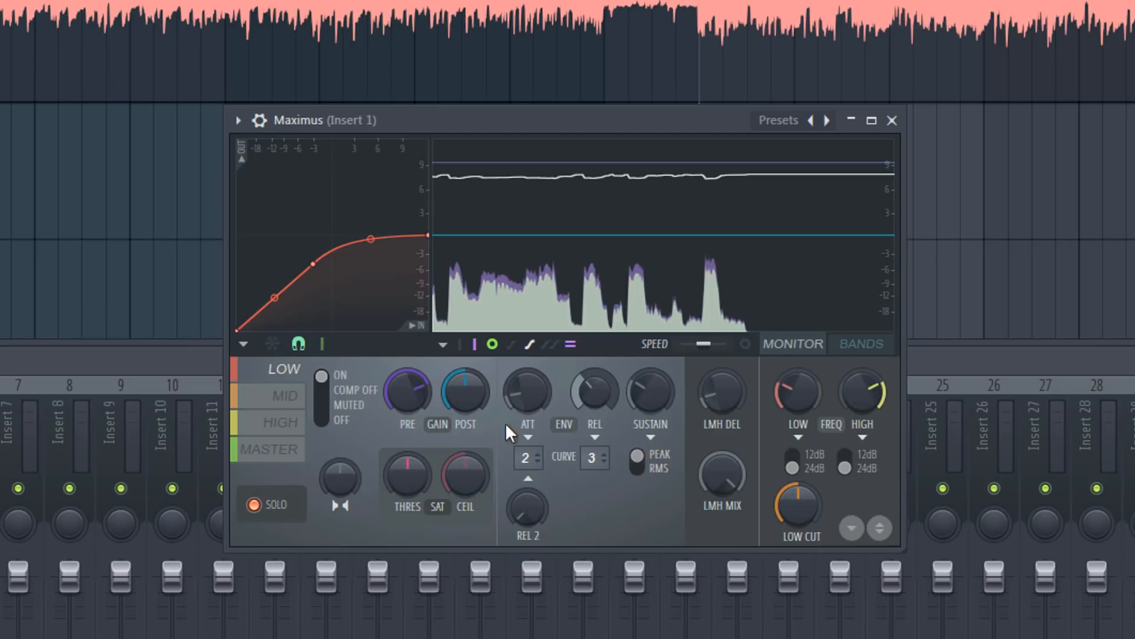
drag(600, 393, 600, 382)
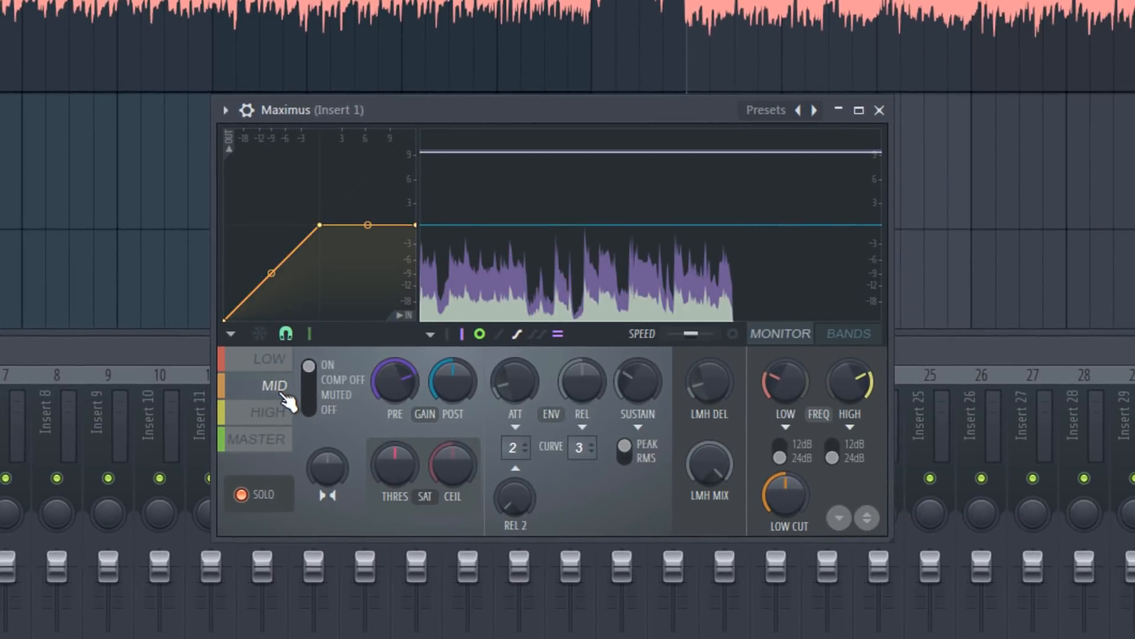
Play the loop and compare the soloed low, mid and high bands in the Maximus monitor.
key(space)
key(space)
click(255, 361)
click(265, 392)
click(269, 415)
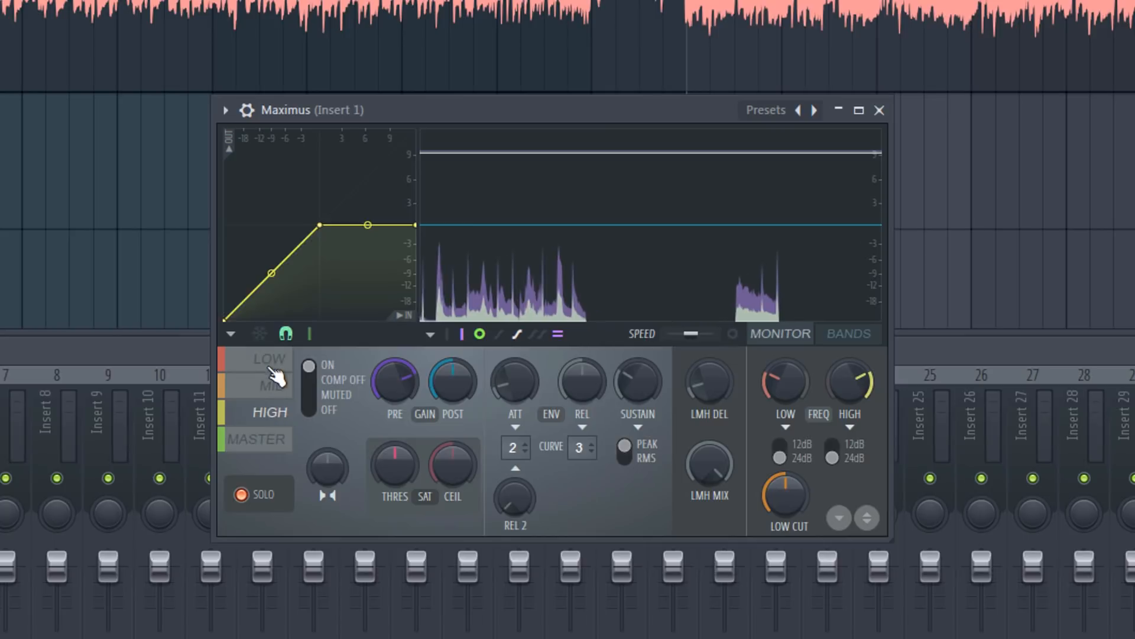
click(270, 361)
key(space)
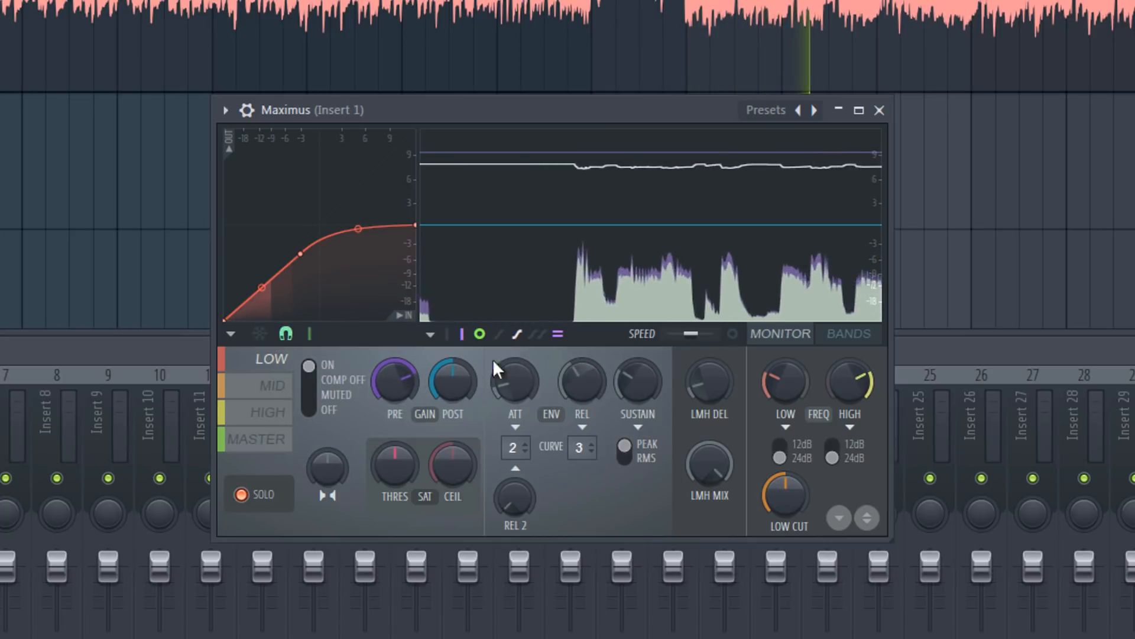
click(269, 388)
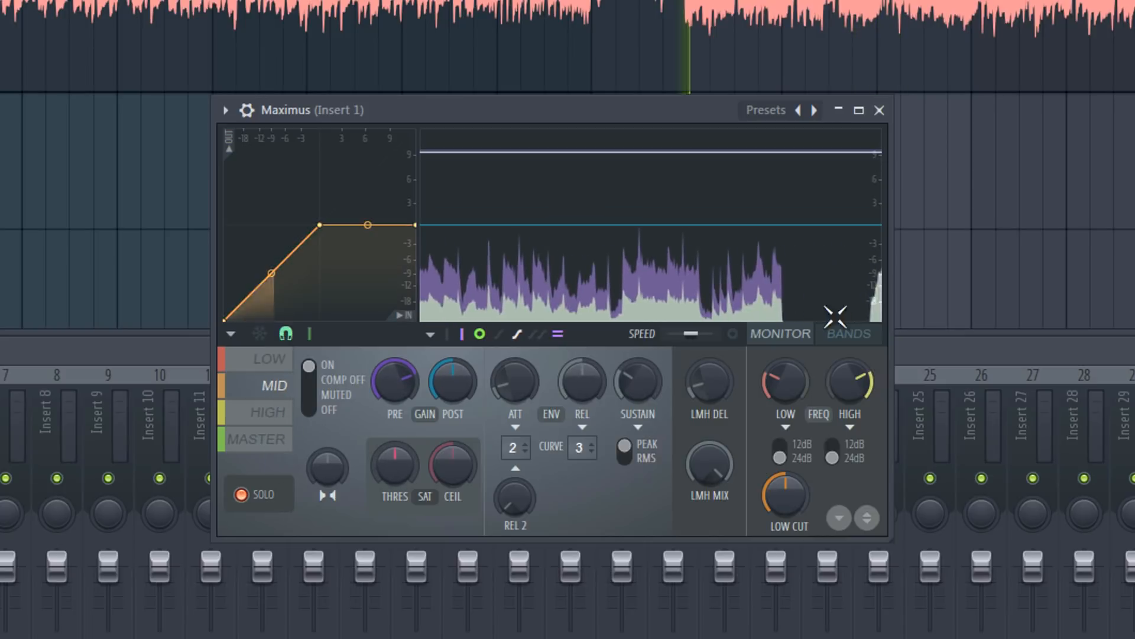
Return to the bands display and adjust the high crossover by ear to about 2.5 kHz, checking the mid and high bands.
click(849, 333)
click(751, 230)
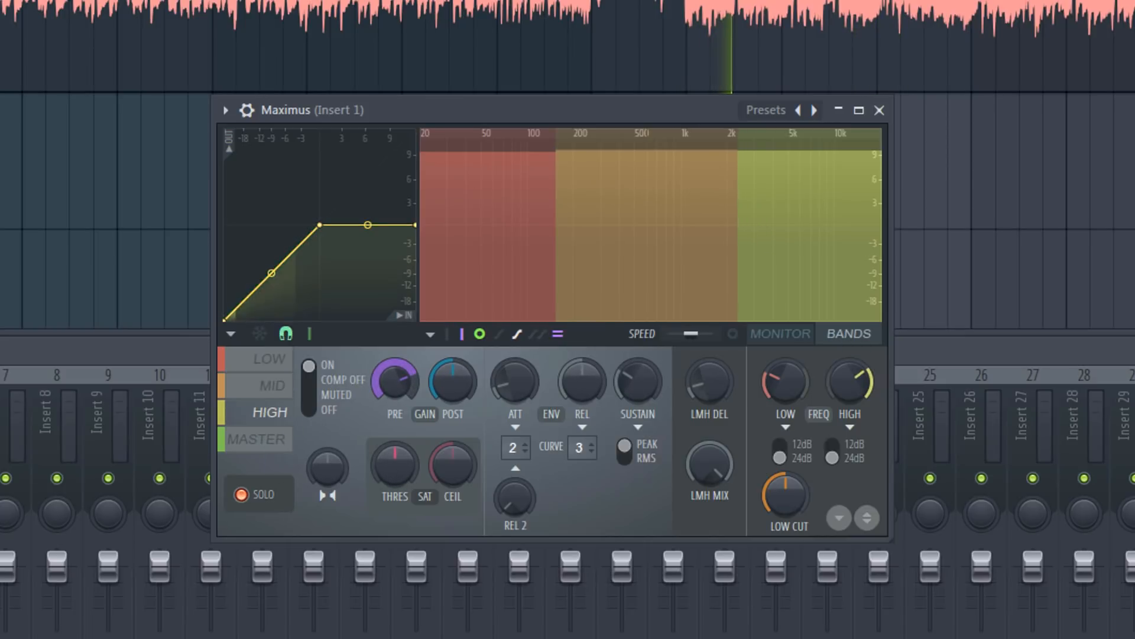
click(679, 218)
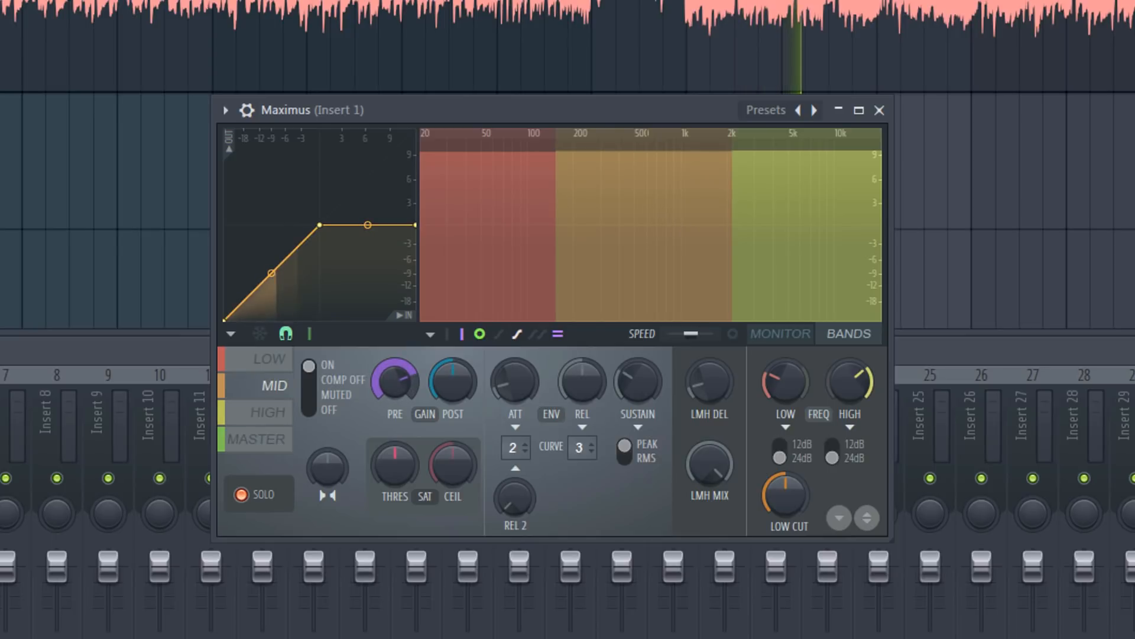
click(740, 216)
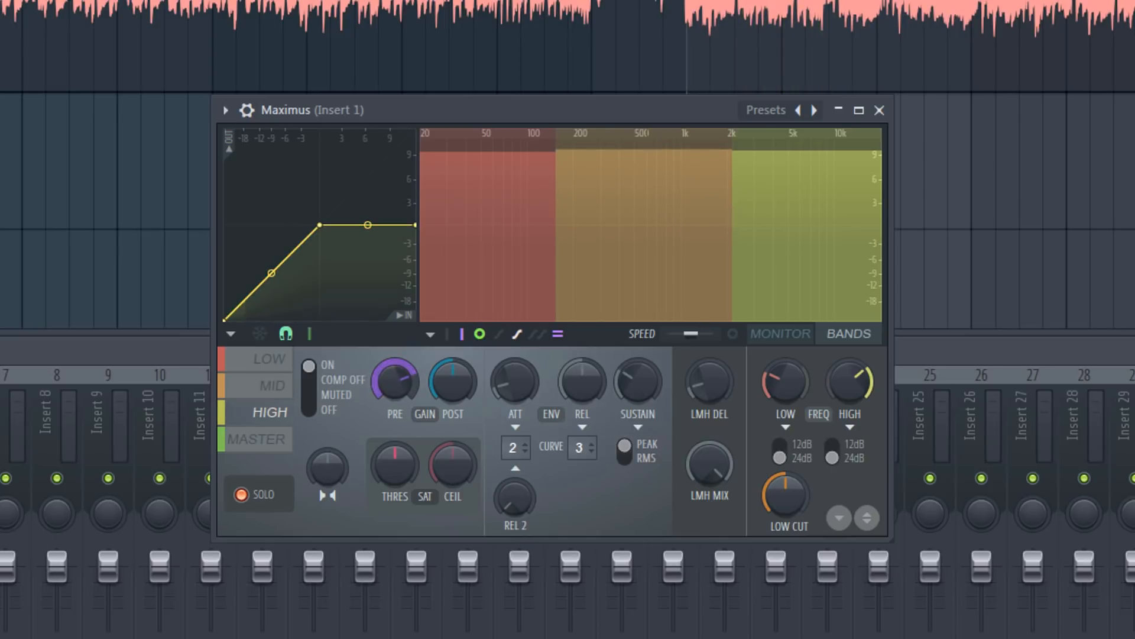
drag(739, 215, 755, 218)
Select the mid band, compare it with solo off and on, and show its signal in the monitor.
click(679, 208)
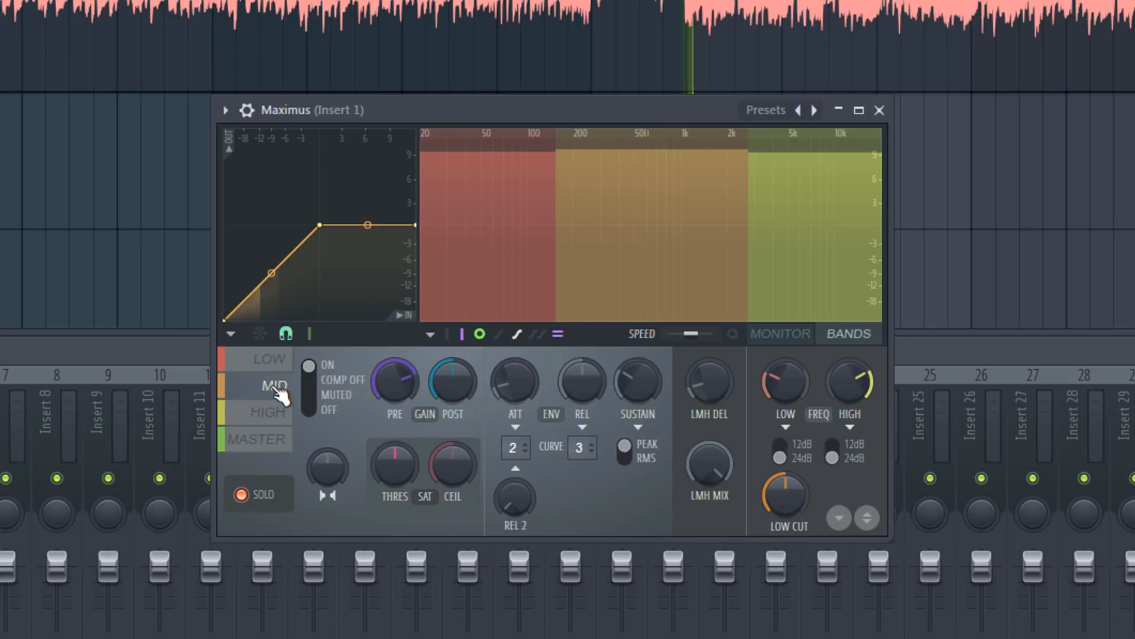
click(260, 492)
click(260, 492)
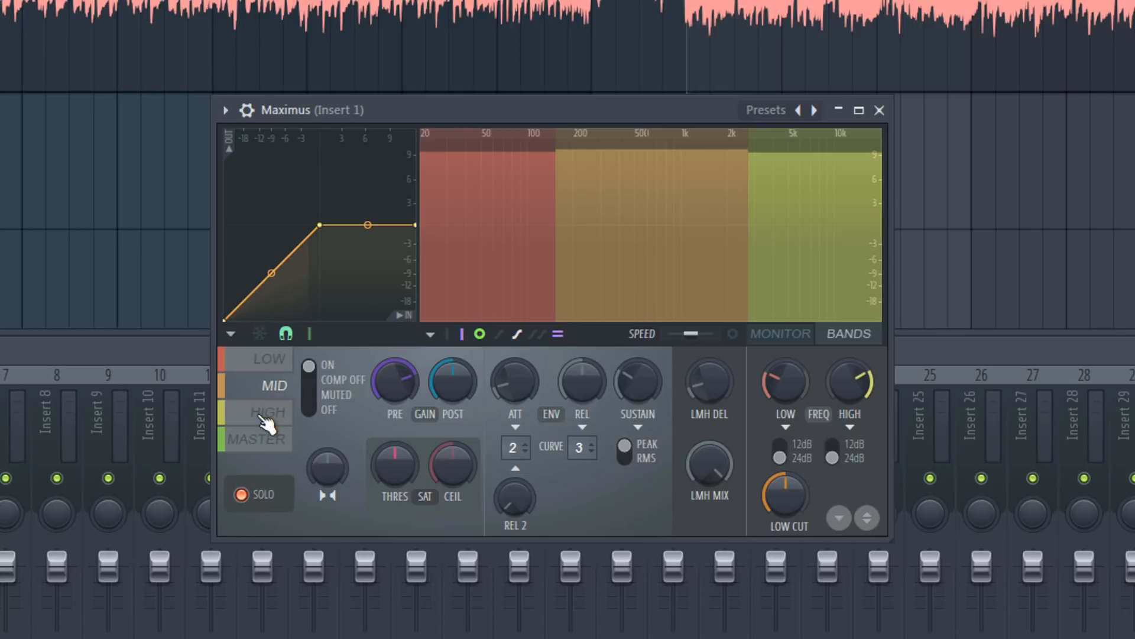
click(770, 342)
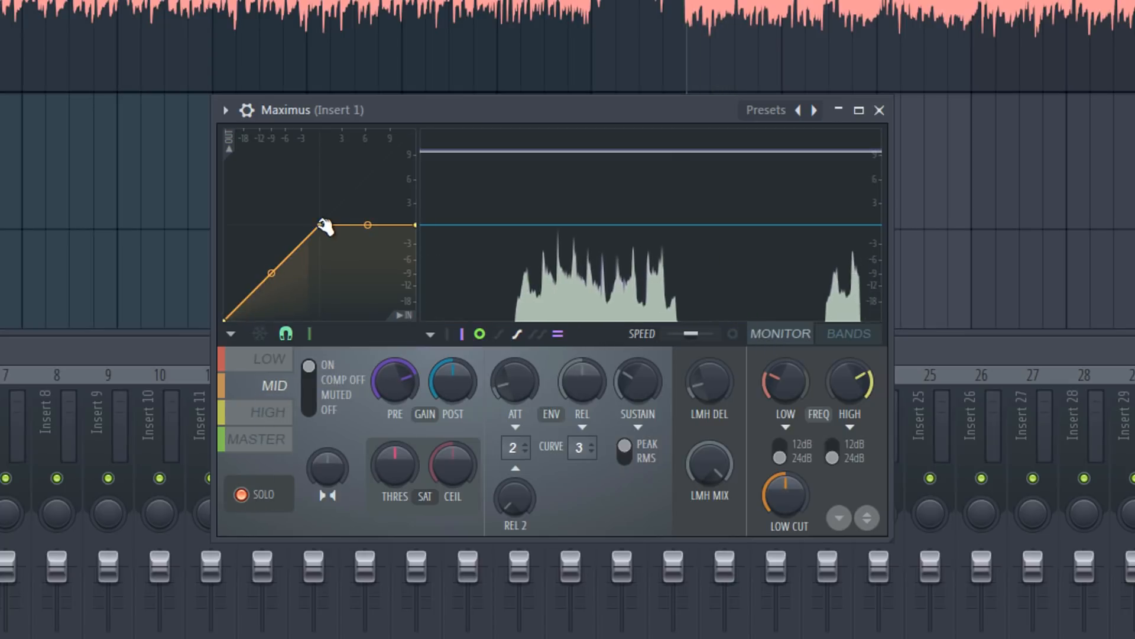
Shape the mid band's compression curve into a soft knee starting near -5 dB and play the loop to check it.
drag(320, 226, 353, 235)
key(space)
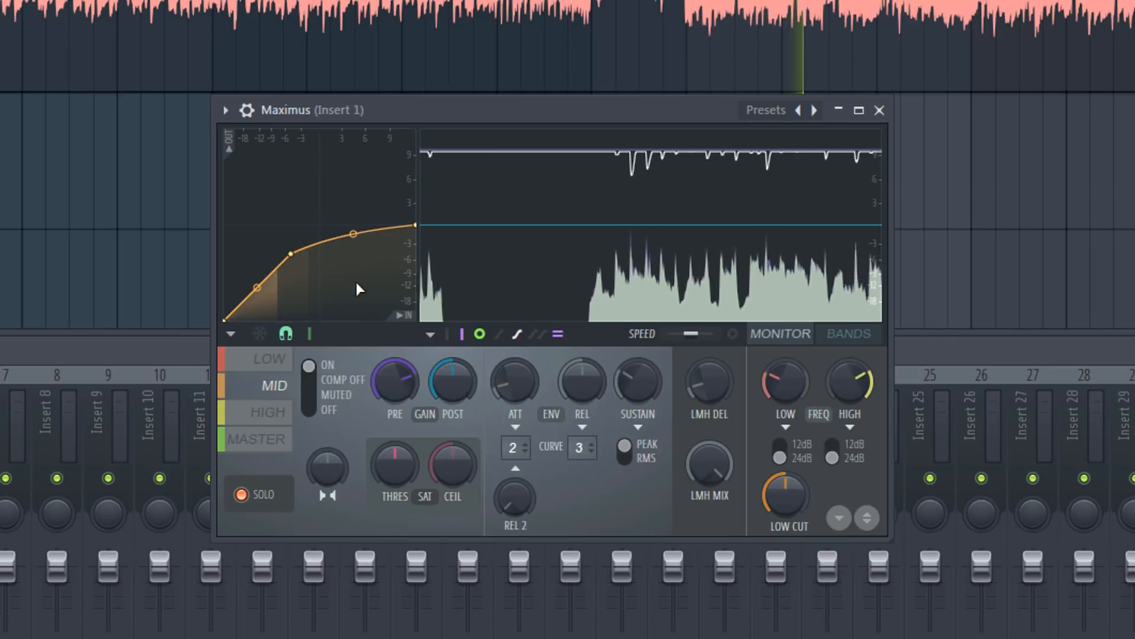
Give the high band a soft-knee compression curve starting near -7 dB and lower its release slightly.
click(267, 412)
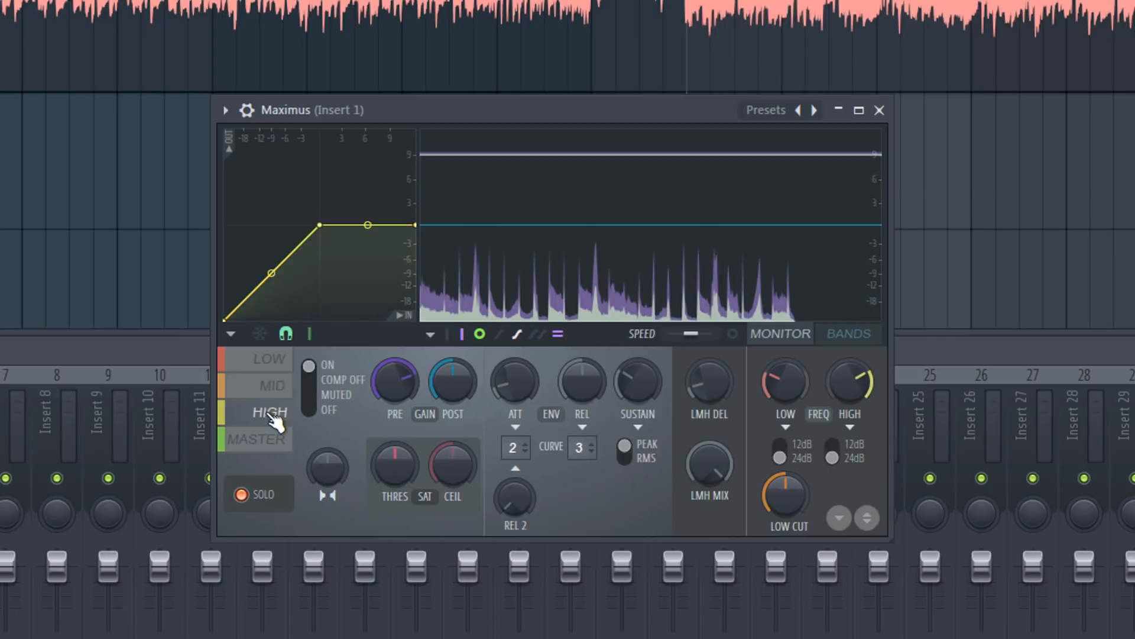
drag(320, 227, 398, 228)
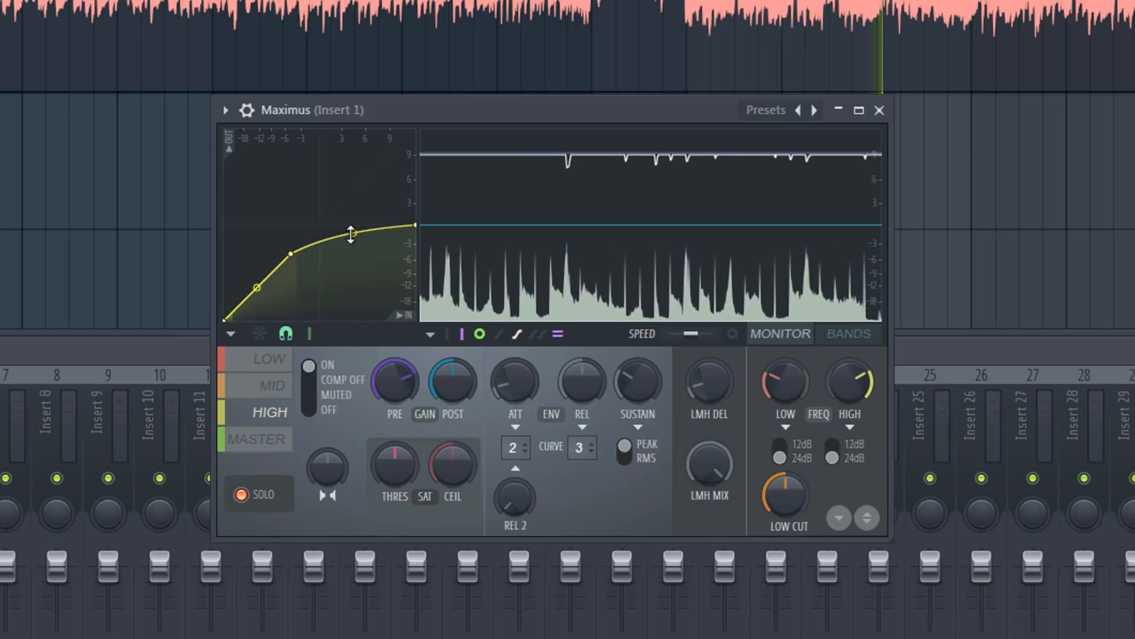
drag(291, 253, 281, 263)
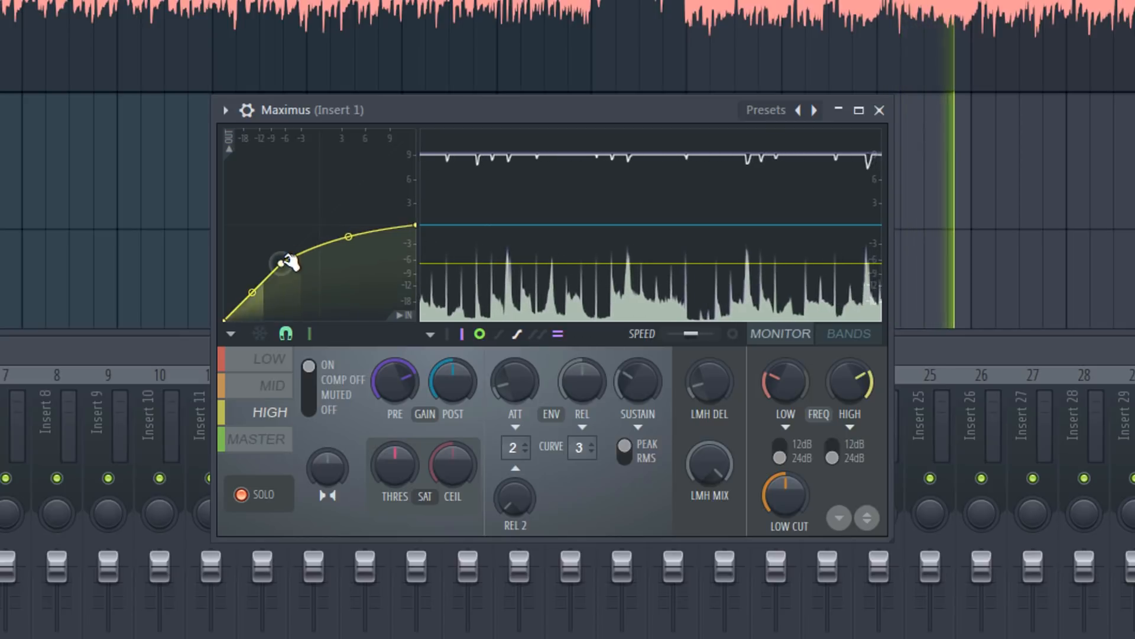
drag(351, 236, 351, 235)
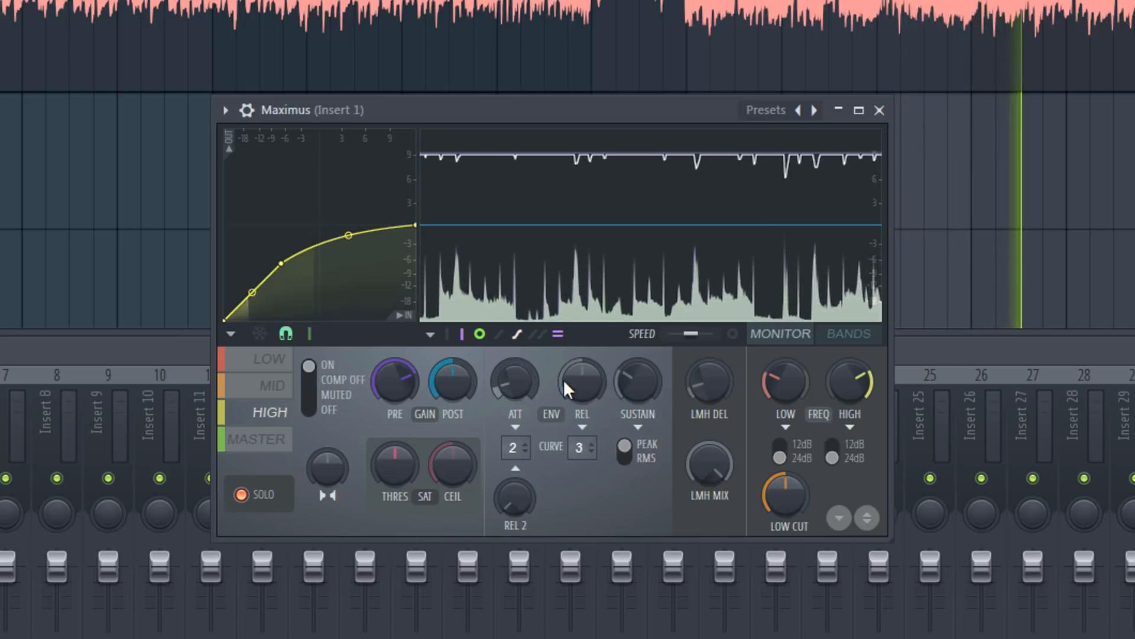
drag(581, 381, 582, 392)
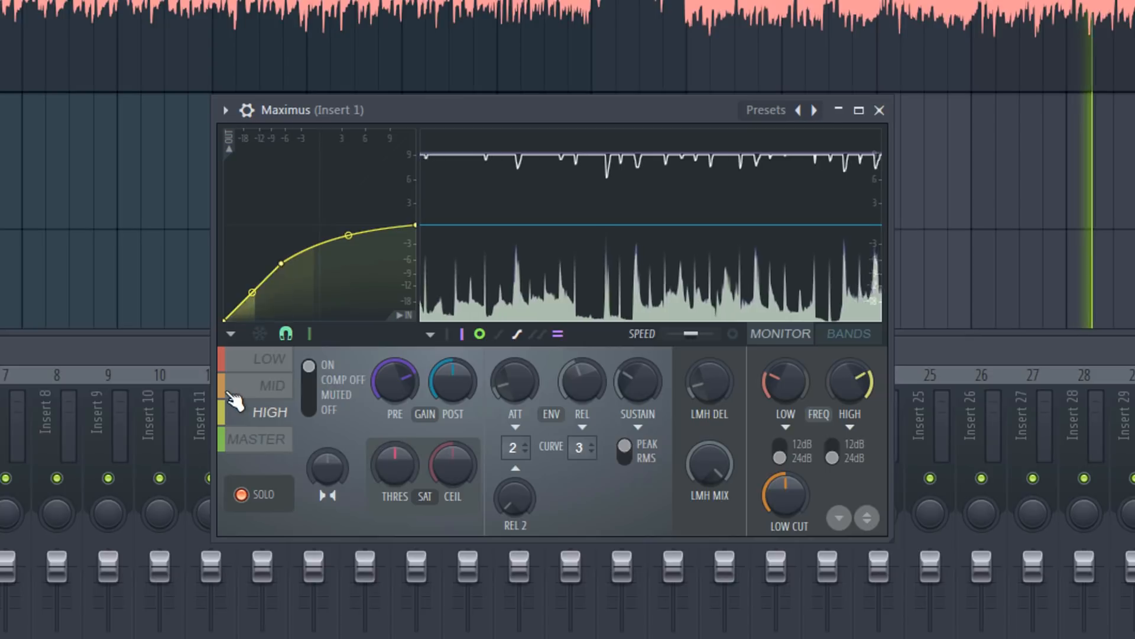
Shape the master band's curve by ear with a knee near +1 dB rising gently to about +2.5 dB.
click(269, 438)
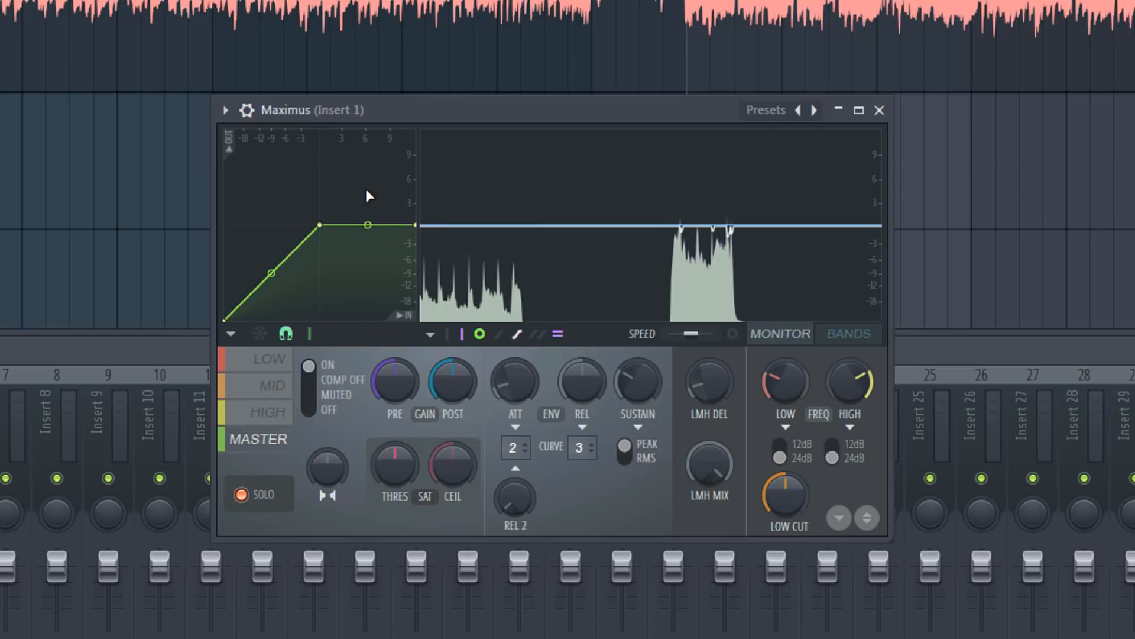
drag(332, 221, 338, 216)
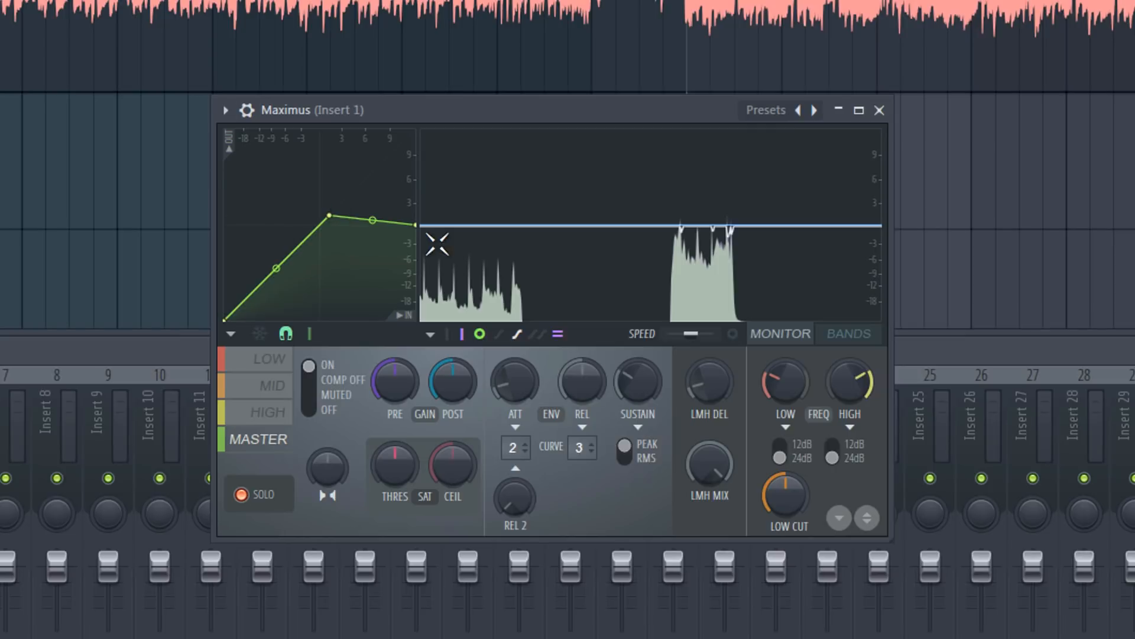
drag(416, 227, 425, 216)
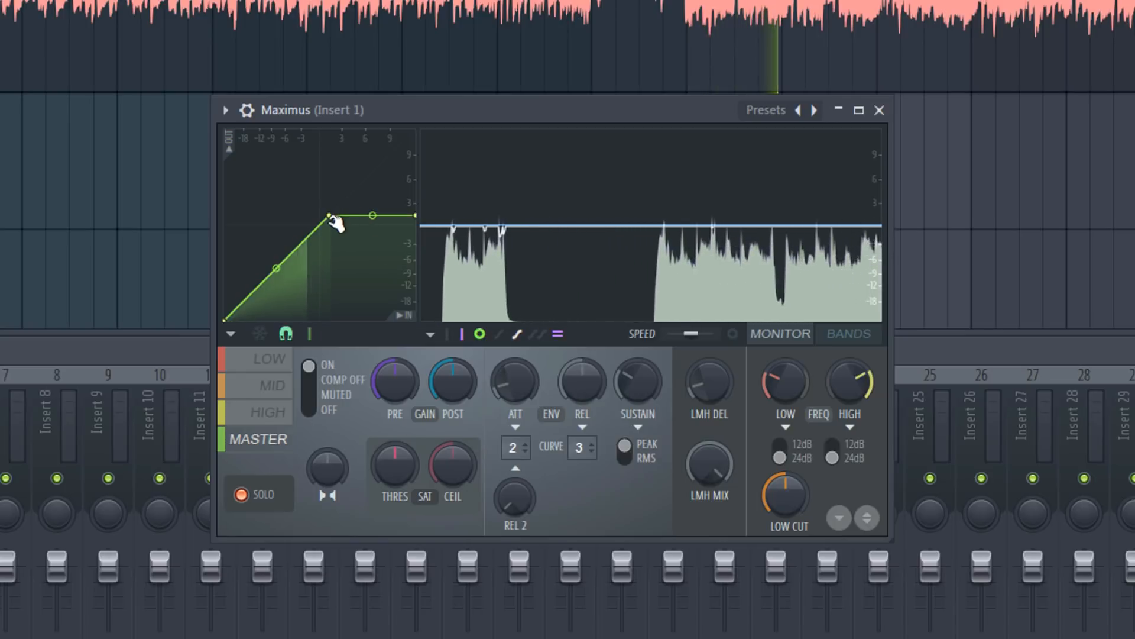
mouse_move(332, 219)
mouse_down()
mouse_move(389, 239)
mouse_move(330, 218)
mouse_move(375, 222)
mouse_move(347, 220)
mouse_move(348, 204)
mouse_up()
drag(419, 217, 421, 207)
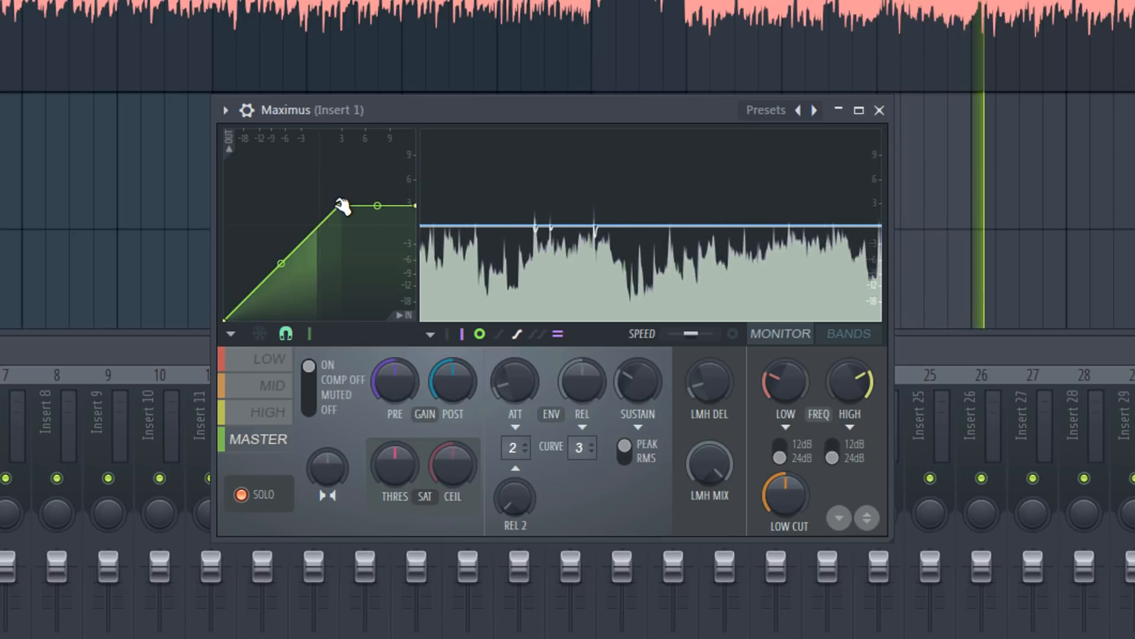
drag(342, 206, 330, 216)
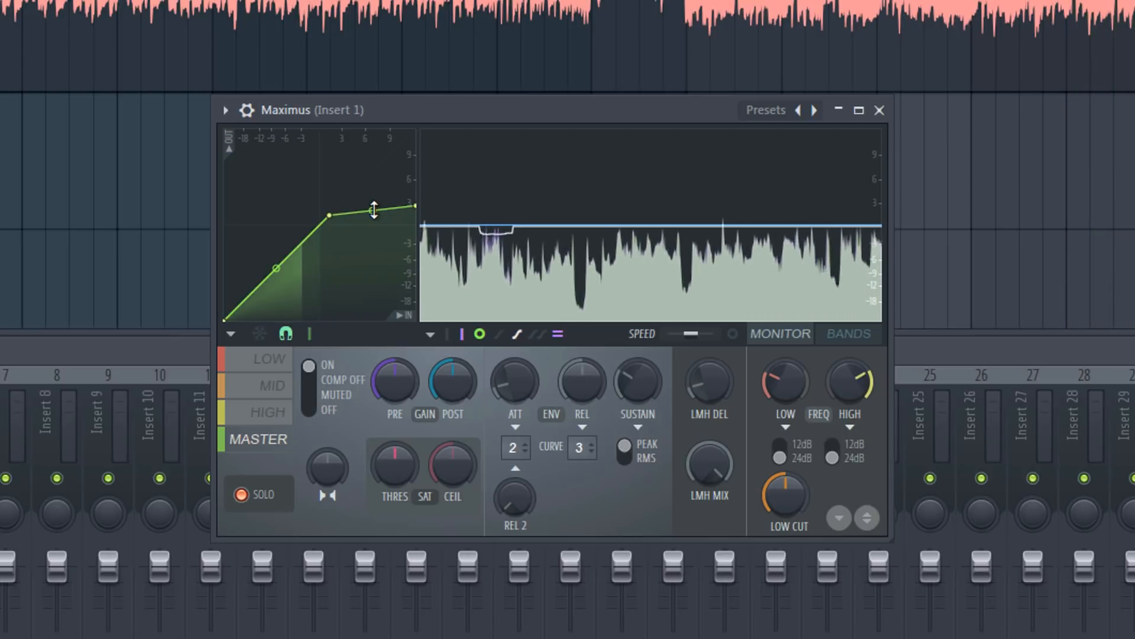
key(space)
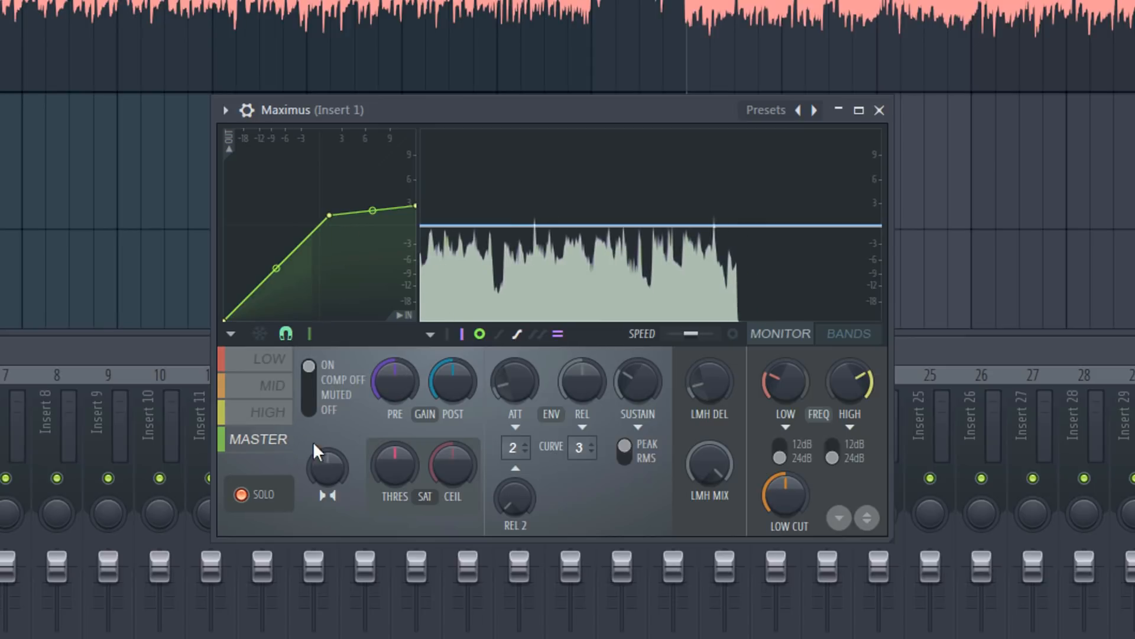
key(space)
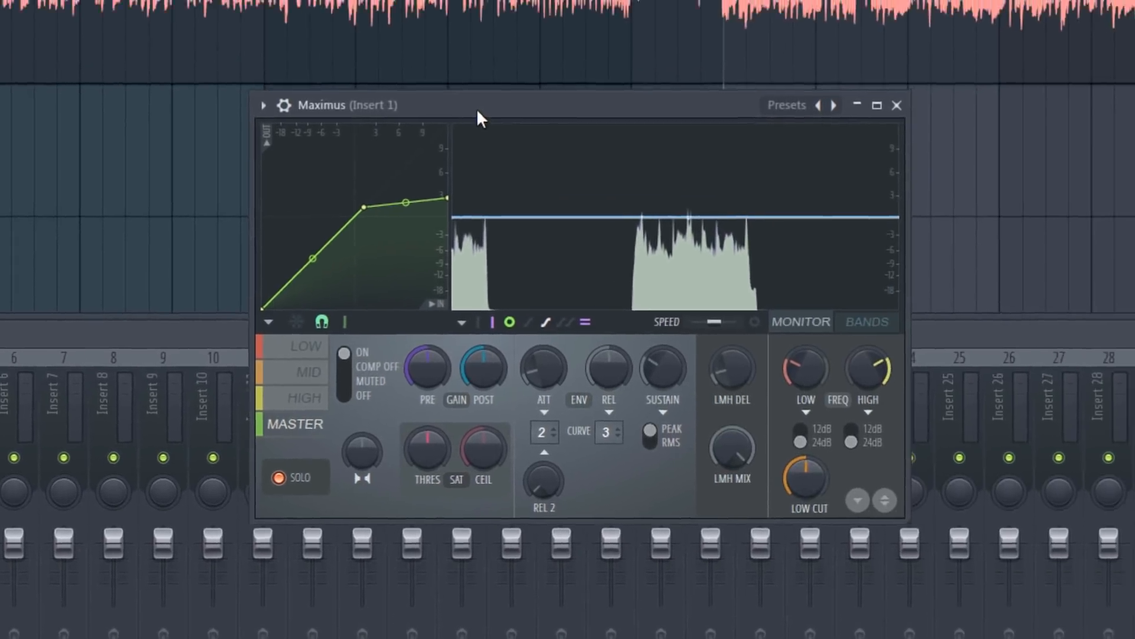
Try the master band's saturation threshold and set its saturation ceiling to -0.1 dB.
drag(477, 110, 426, 110)
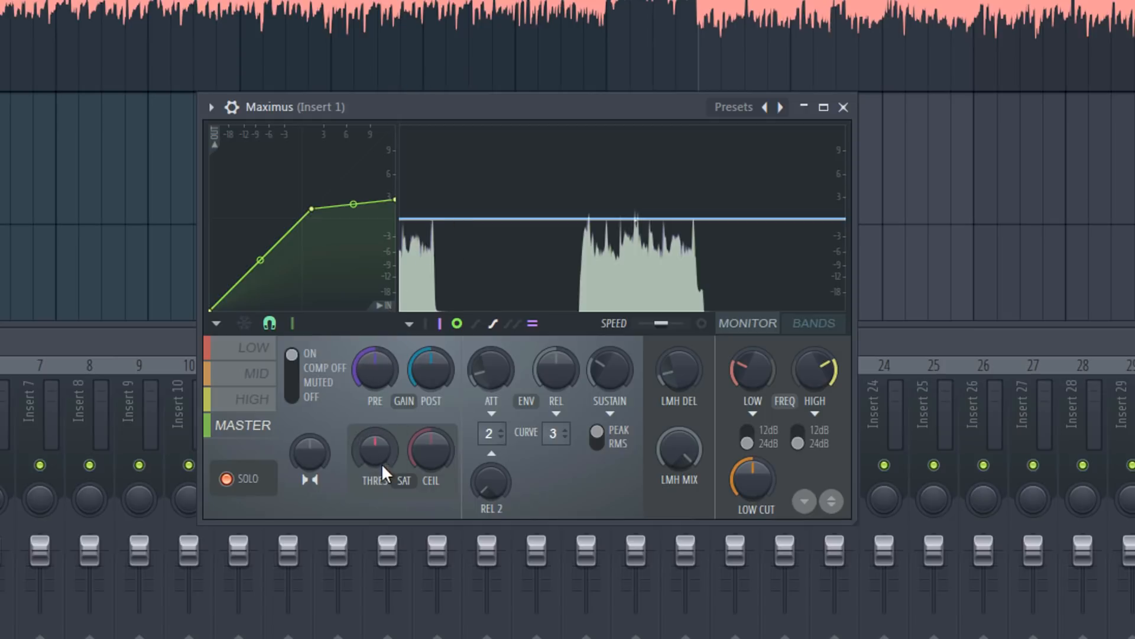
drag(374, 453, 374, 450)
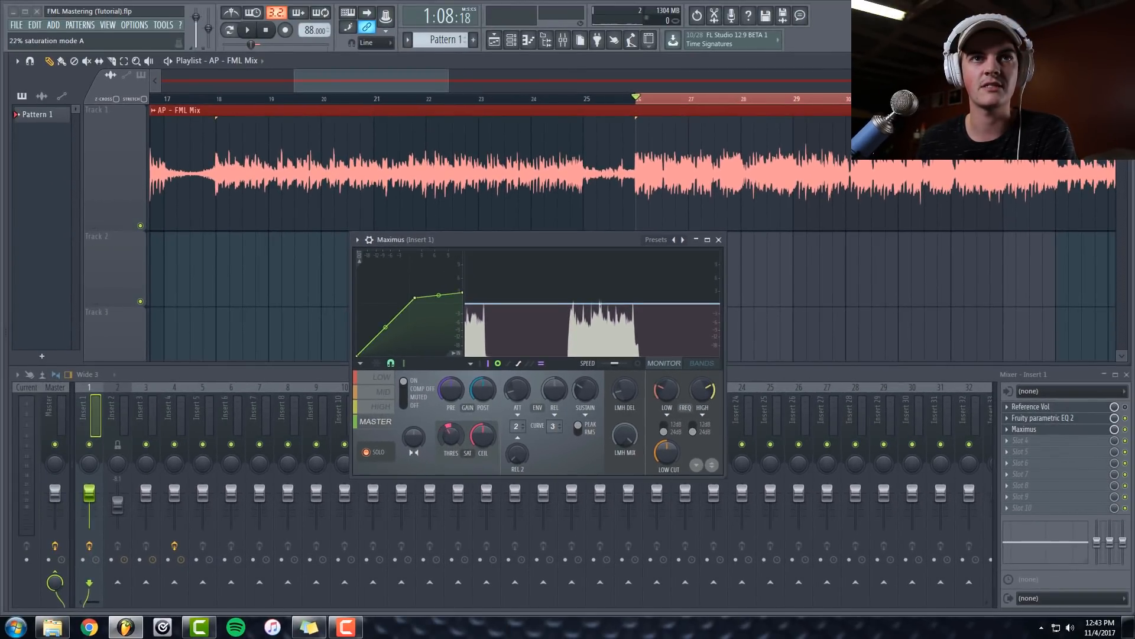
mouse_move(451, 435)
mouse_down()
mouse_move(451, 425)
mouse_move(485, 441)
mouse_up()
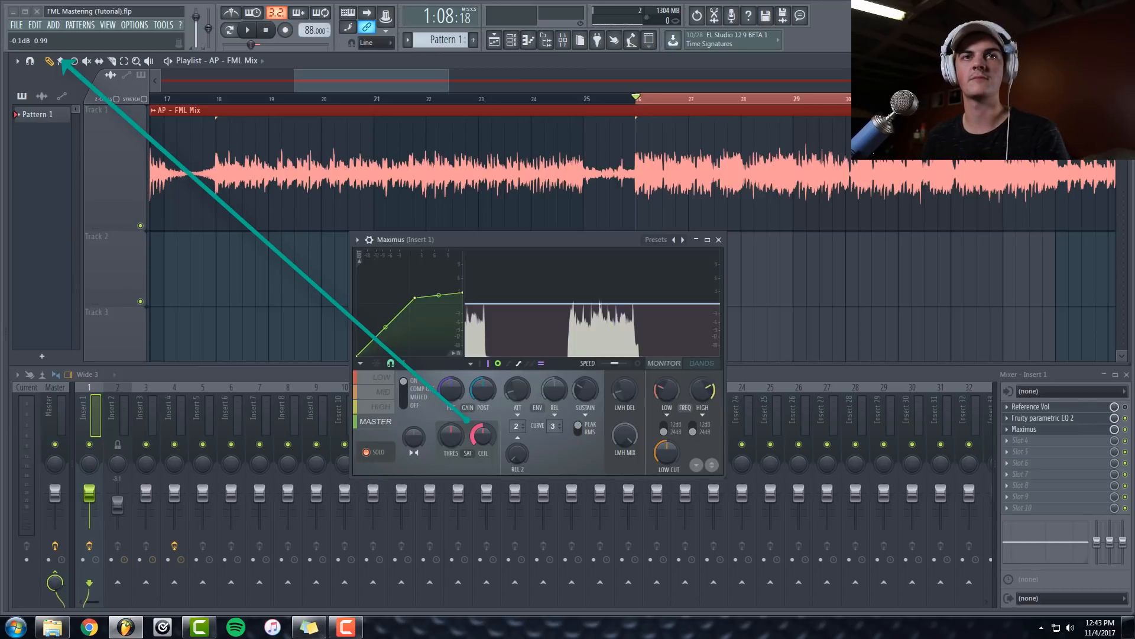
drag(484, 440, 488, 442)
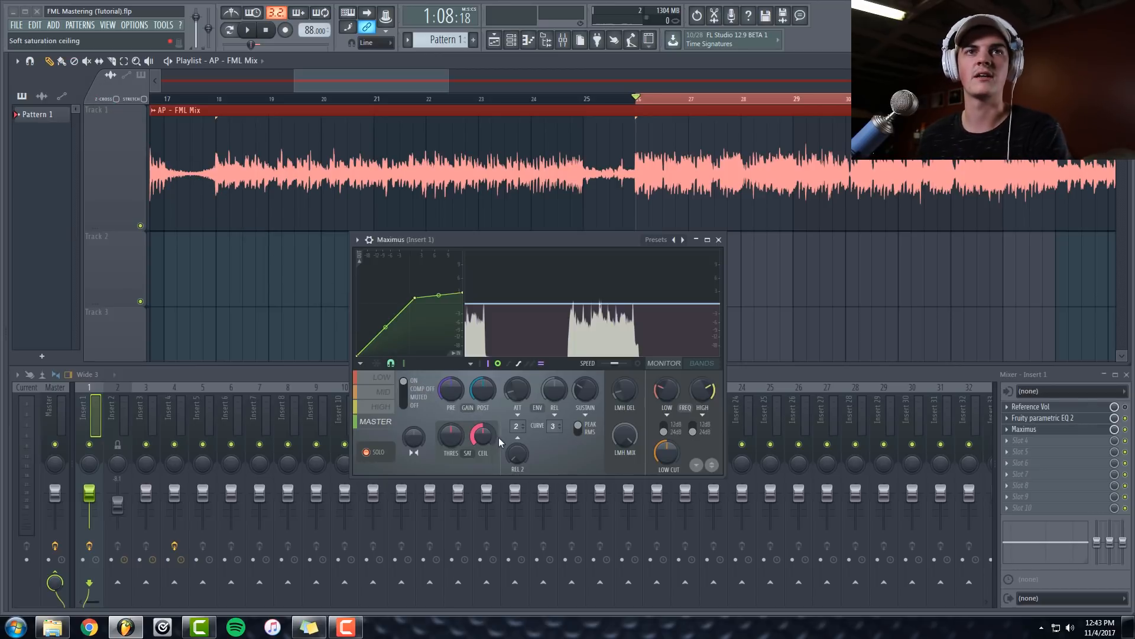
Play the loop and raise the master band's post gain by ear.
drag(511, 278, 552, 261)
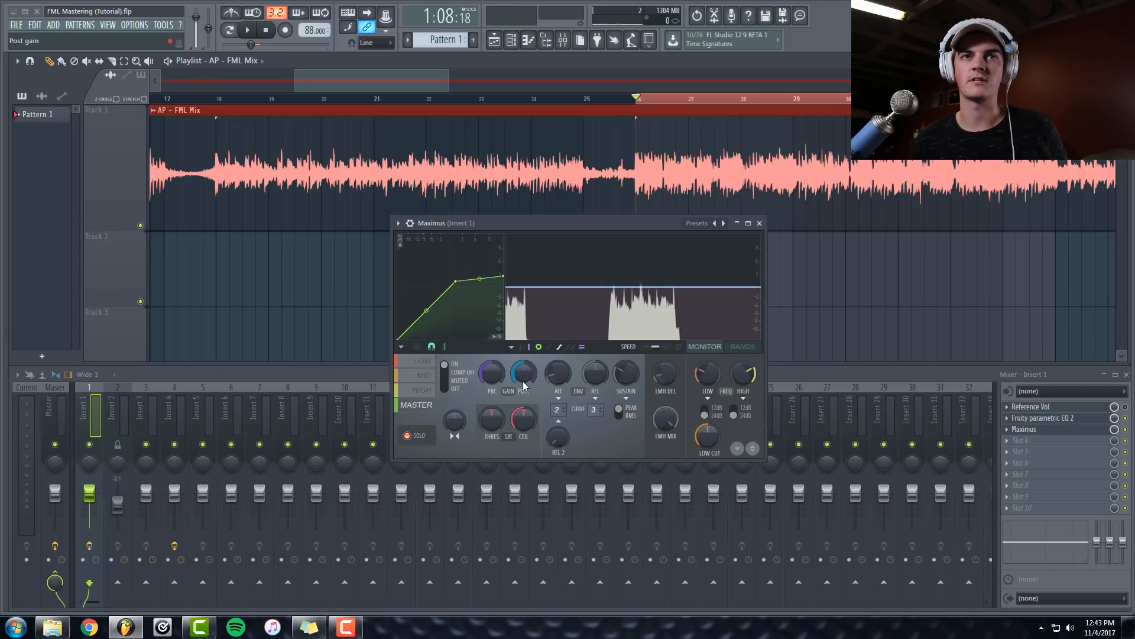
key(space)
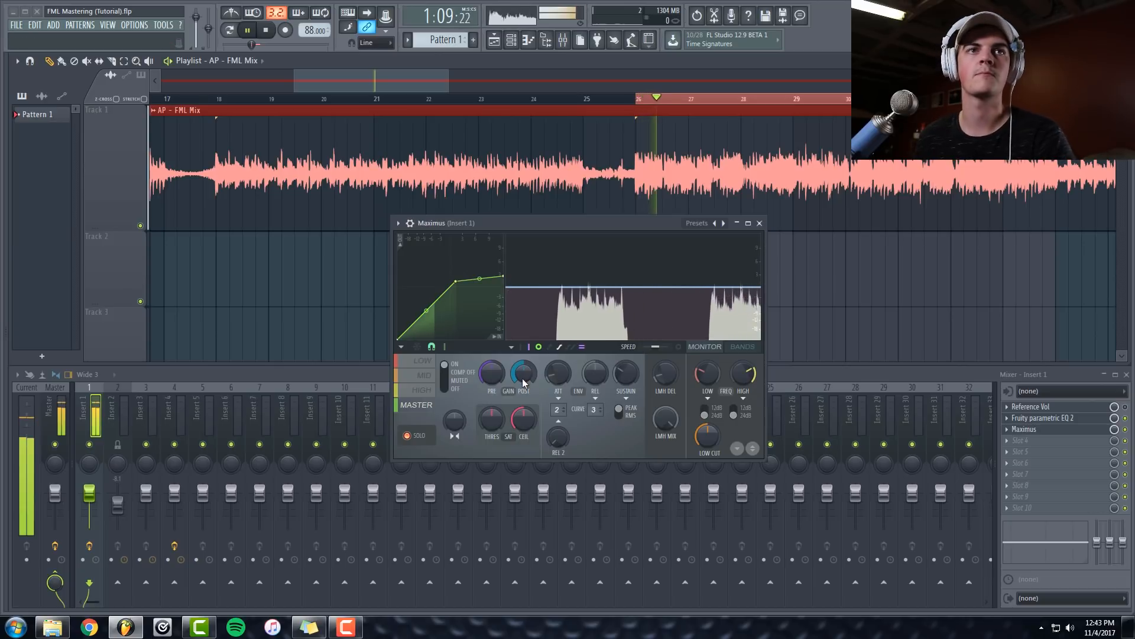
mouse_move(524, 383)
mouse_down()
mouse_move(524, 356)
mouse_move(524, 372)
mouse_up()
key(space)
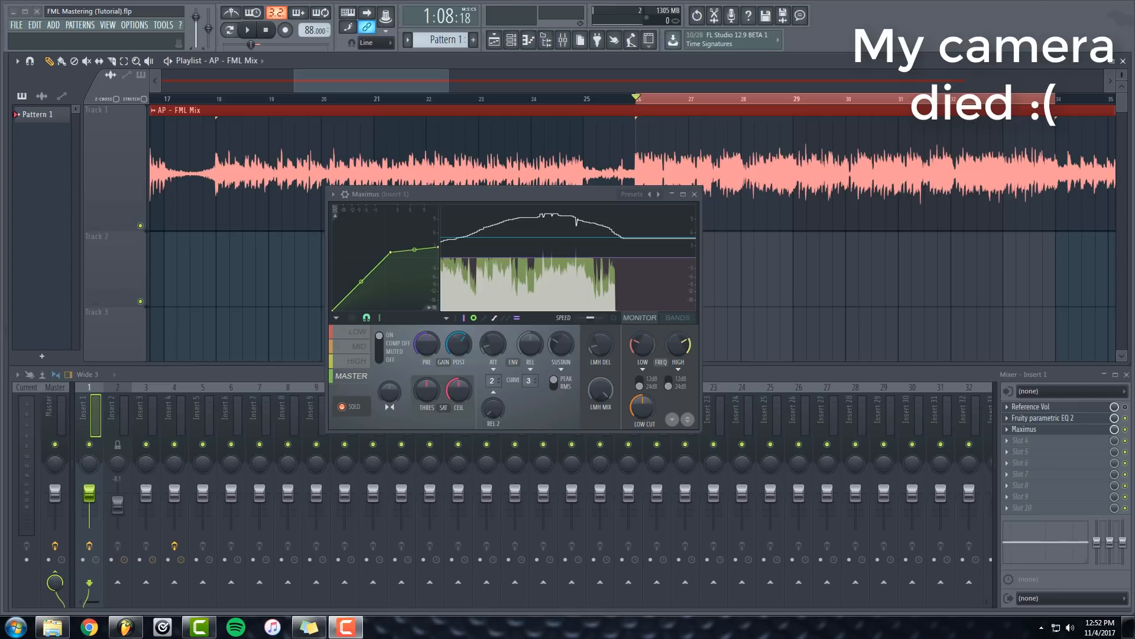
Add Youlean Loudness Meter to slot 10 of Insert 1 and arrange it beside the Maximus window.
click(1048, 507)
mouse_move(744, 479)
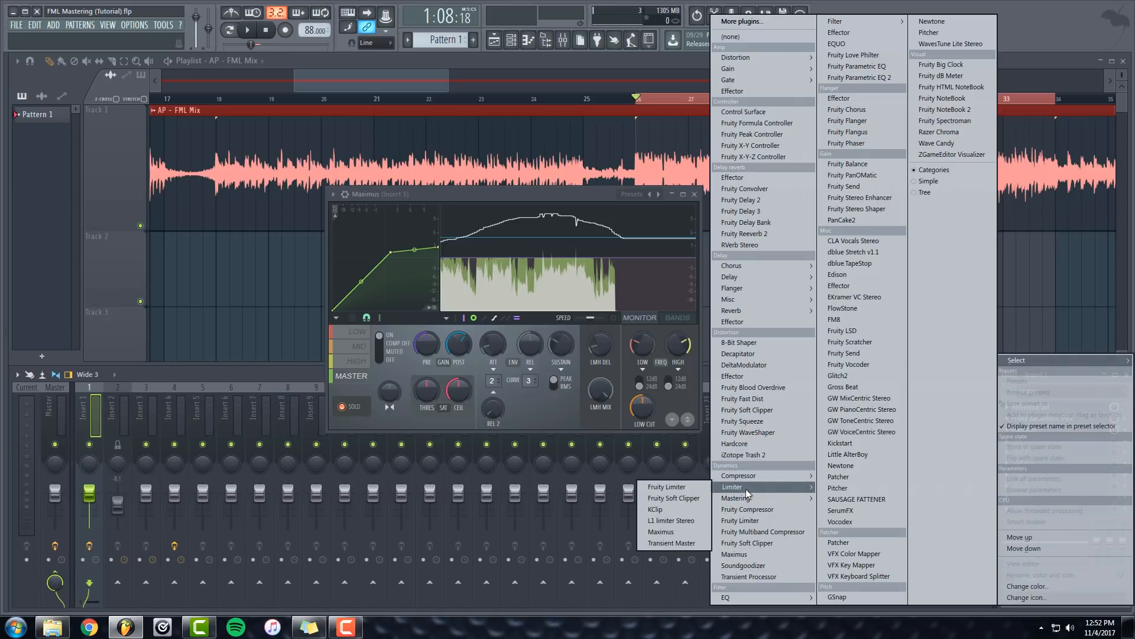
mouse_move(749, 500)
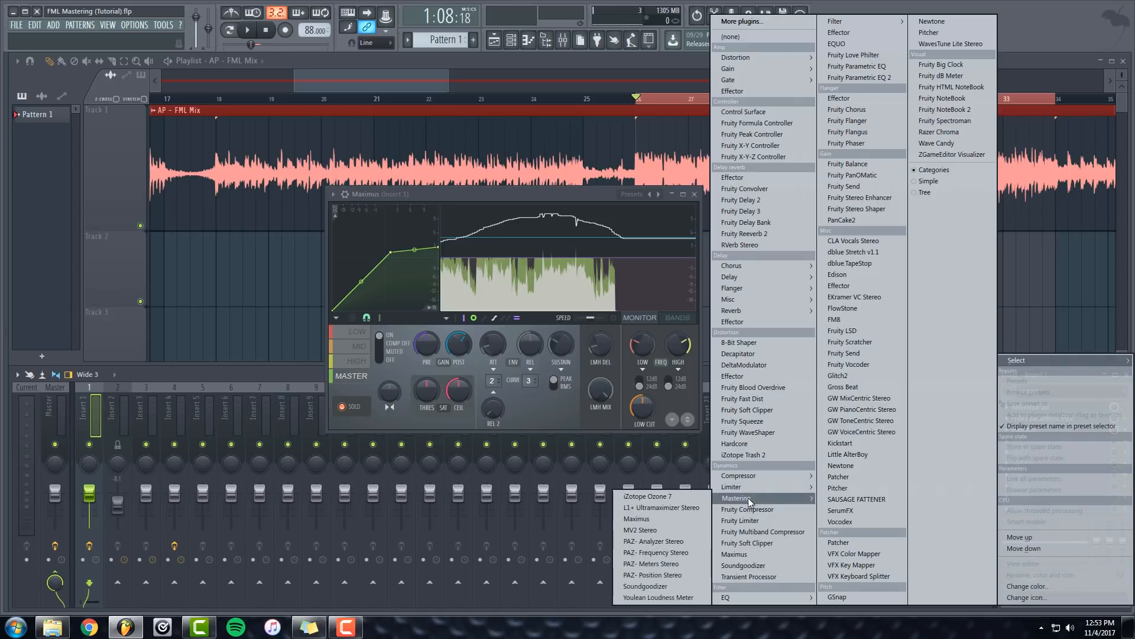
click(659, 597)
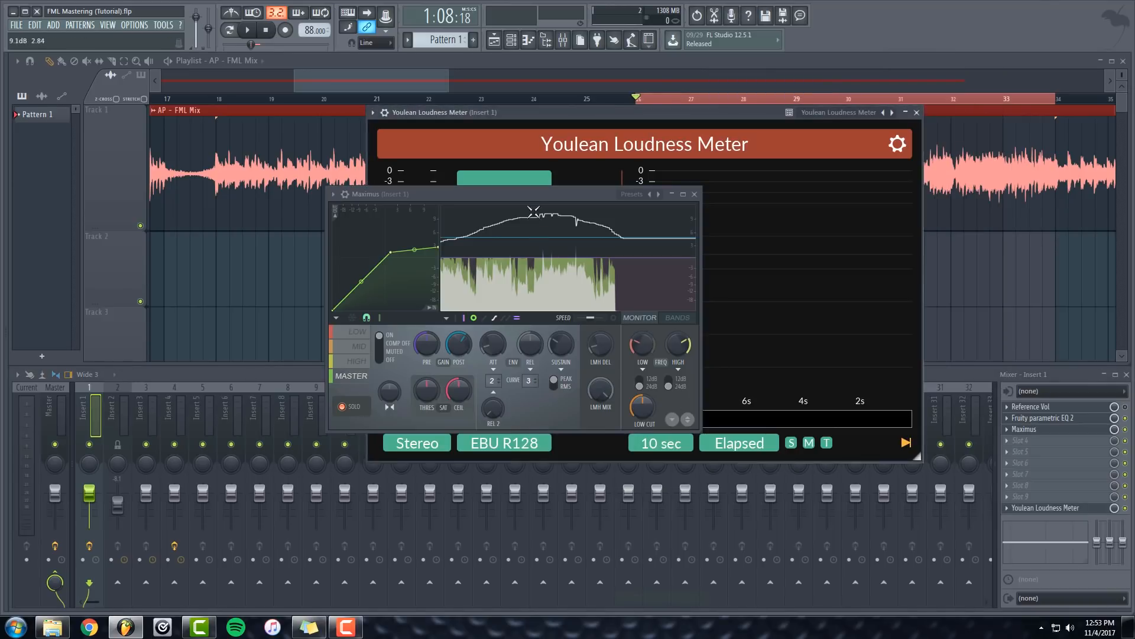
drag(519, 190, 268, 174)
drag(566, 113, 701, 144)
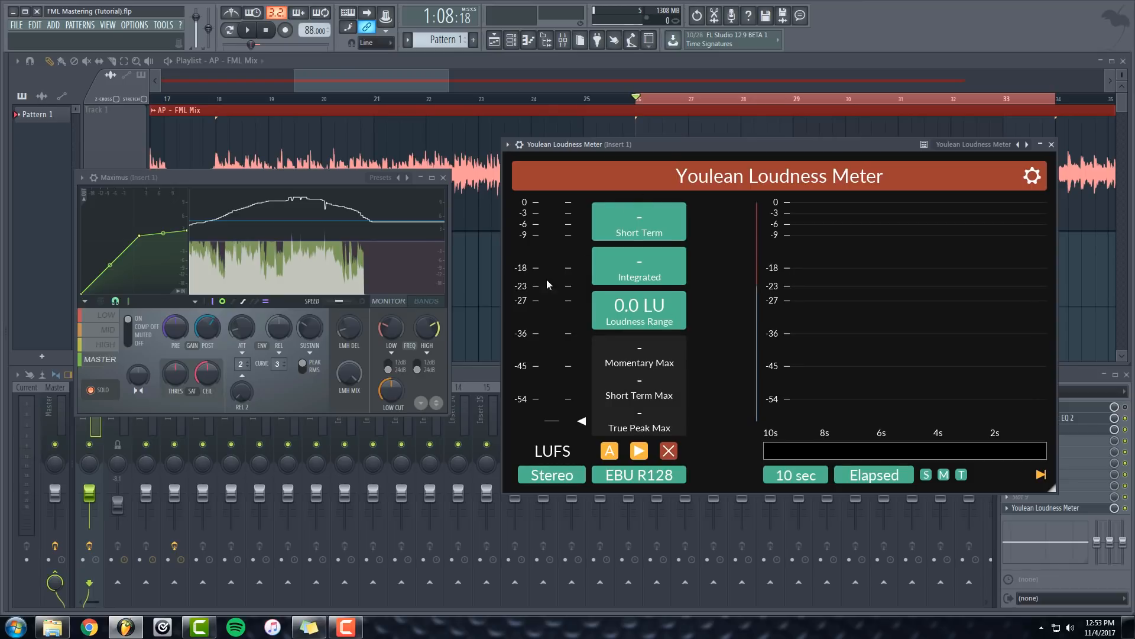
Play the loop and read the short-term and integrated loudness of the master in the loudness meter.
key(space)
drag(644, 144, 631, 144)
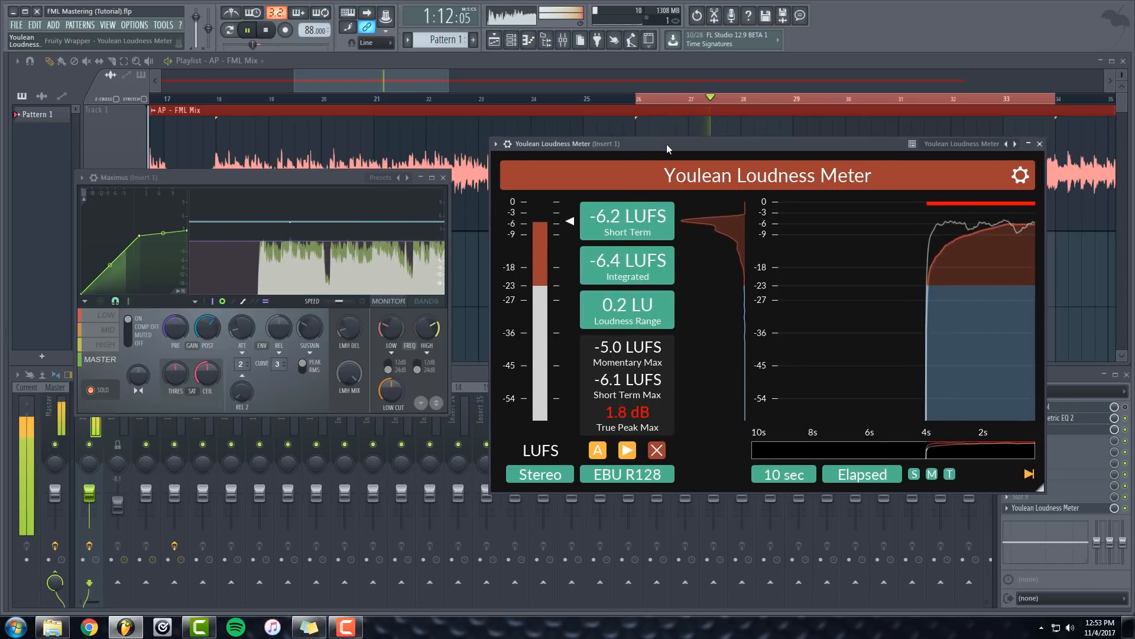
drag(657, 144, 648, 145)
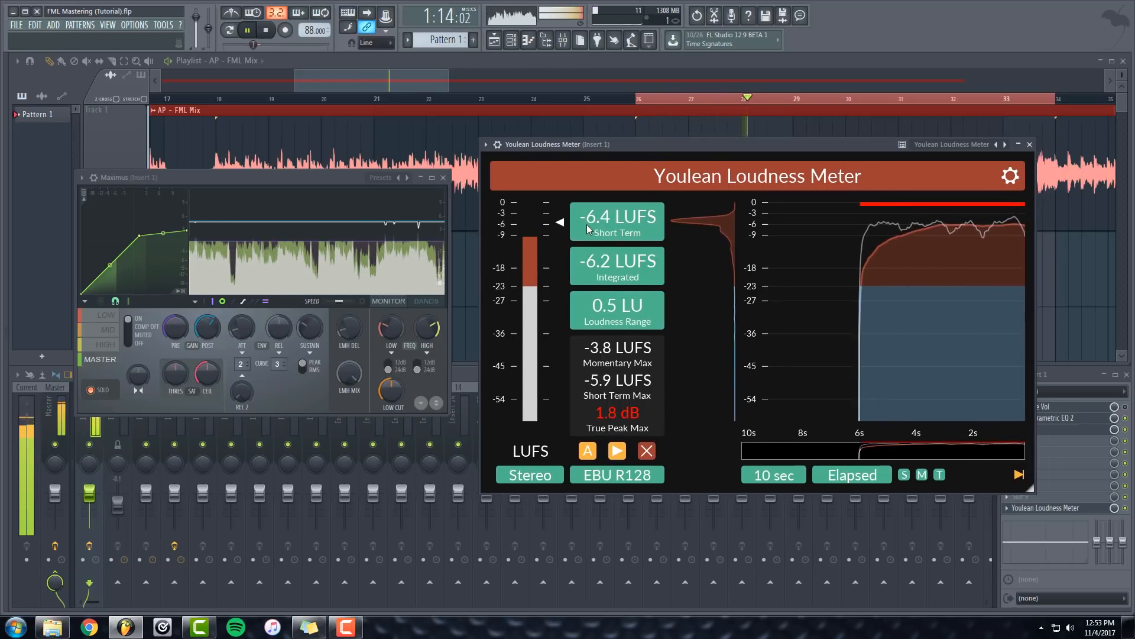
key(space)
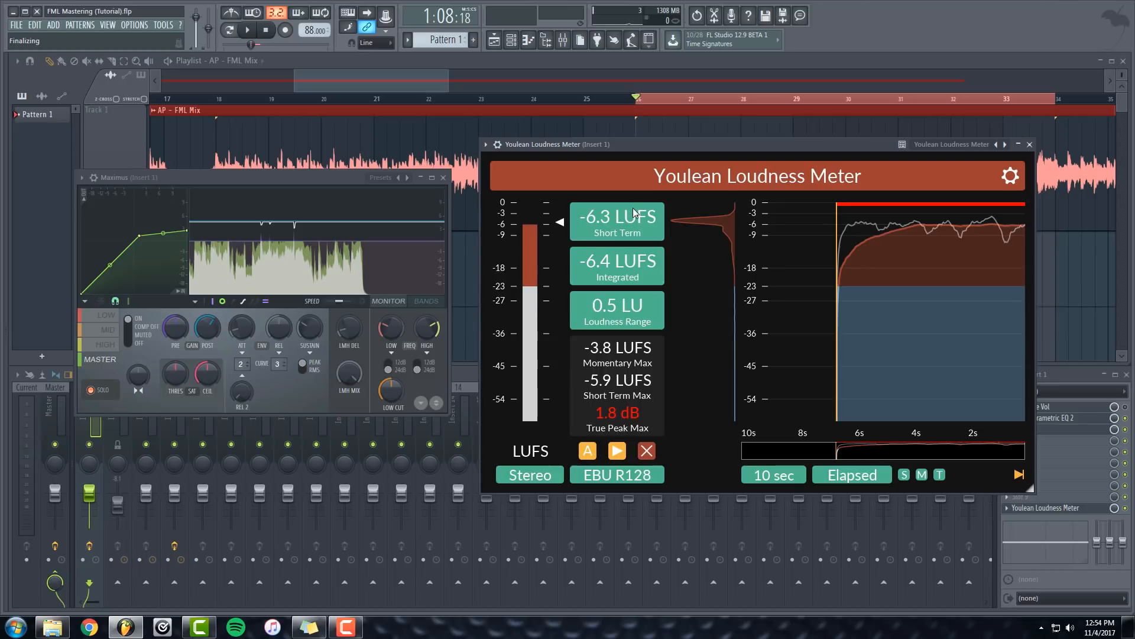
Rearrange the Maximus and meter windows, then adjust the master post gain to about 4.9 dB while watching the loudness during playback.
drag(629, 144, 663, 146)
drag(351, 176, 382, 172)
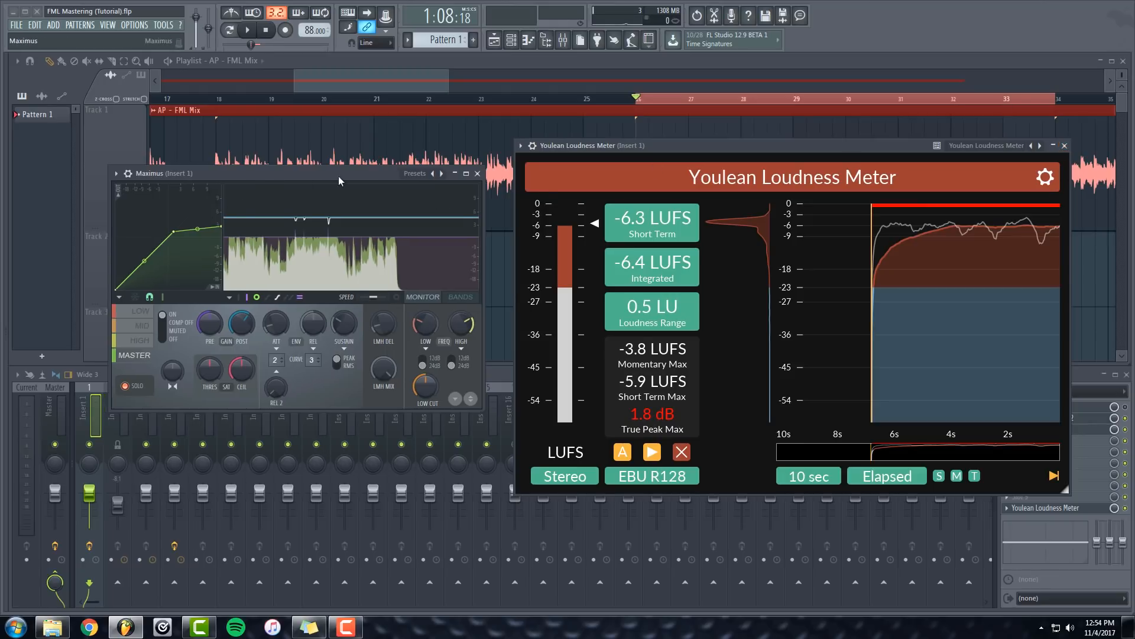
drag(258, 187, 324, 184)
drag(709, 151, 786, 150)
key(space)
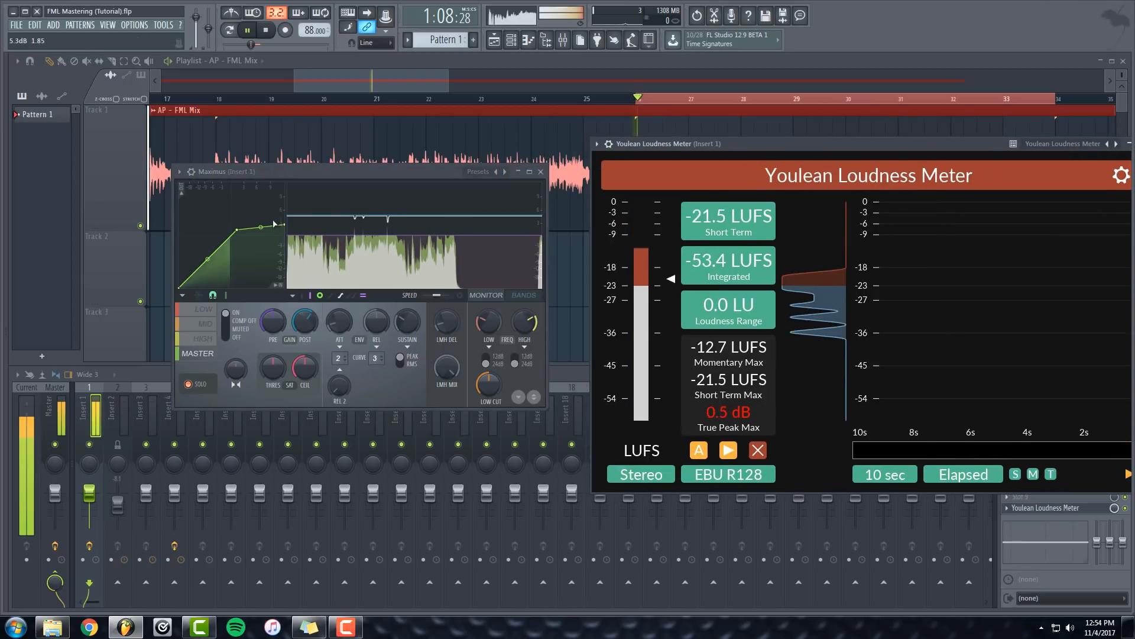
drag(349, 172, 392, 161)
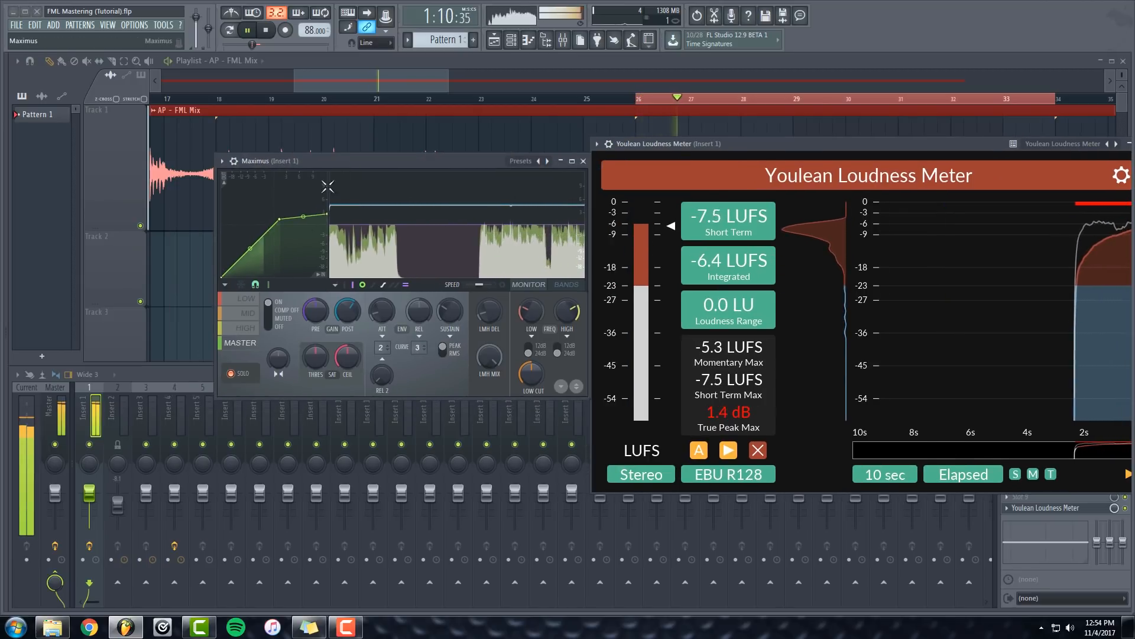
drag(353, 303, 353, 316)
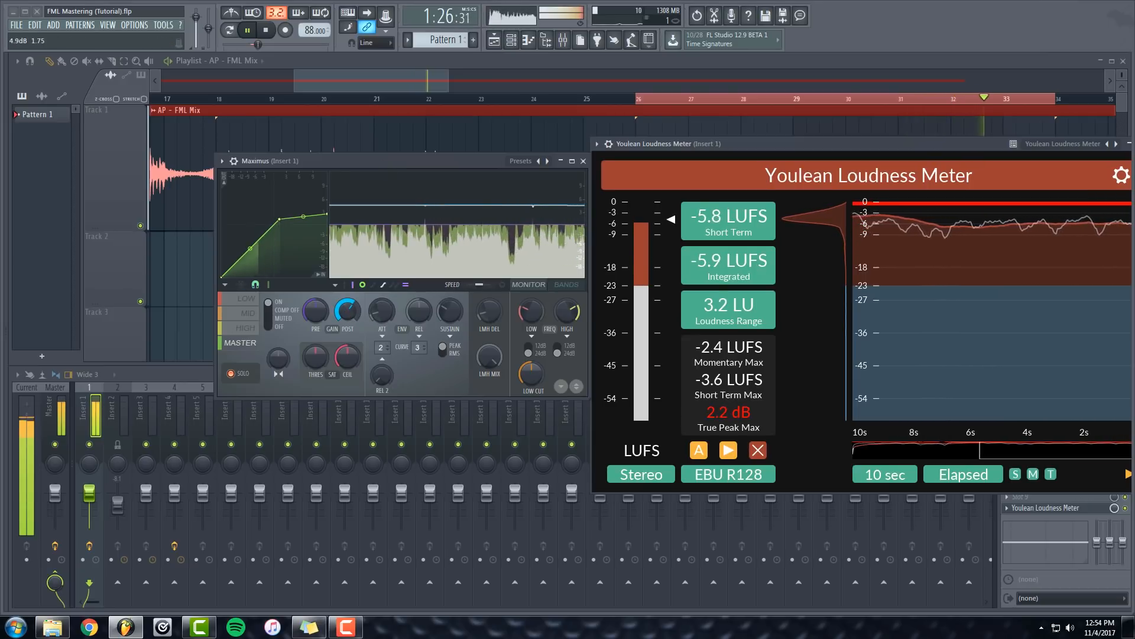
key(space)
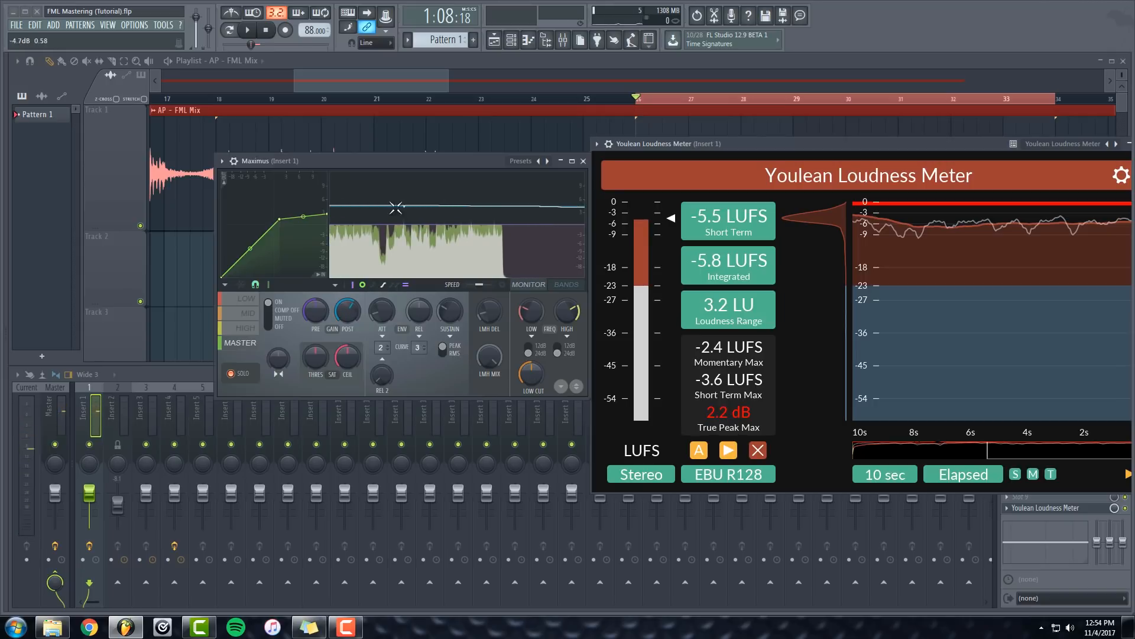
Set the playlist loop to the loud section from bar 82 to 90 and bring the loudness meter back to the front.
scroll(506, 96, down, 3)
drag(476, 86, 966, 100)
scroll(537, 99, down, 4)
ctrl+click(837, 100)
scroll(837, 103, up, 3)
scroll(965, 100, up, 2)
scroll(965, 100, up, 1)
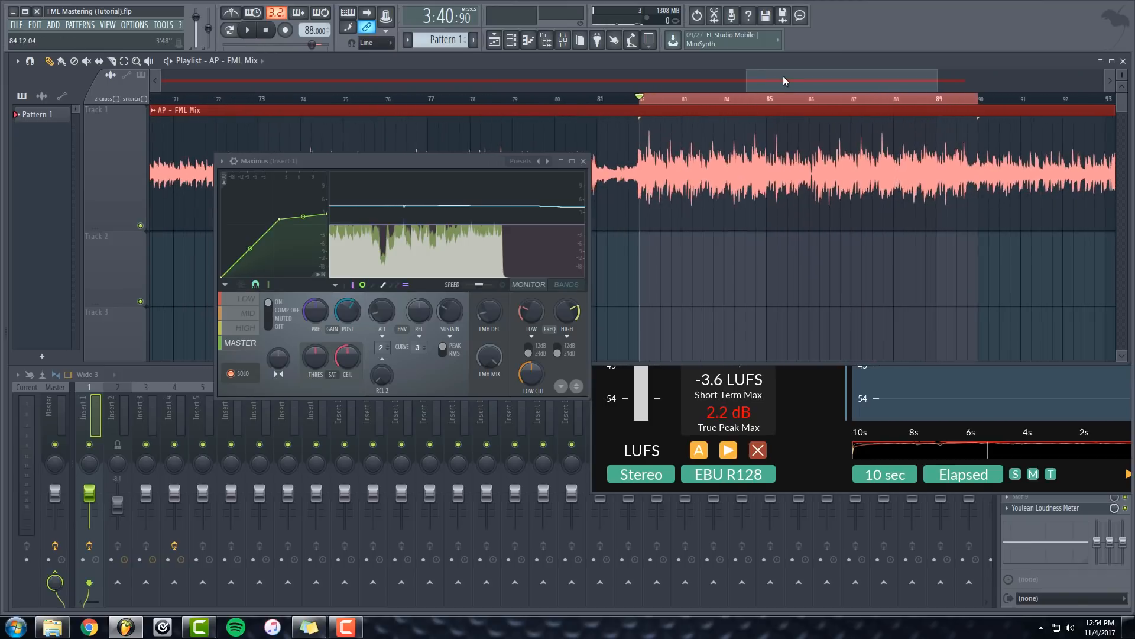
drag(784, 79, 786, 82)
click(763, 402)
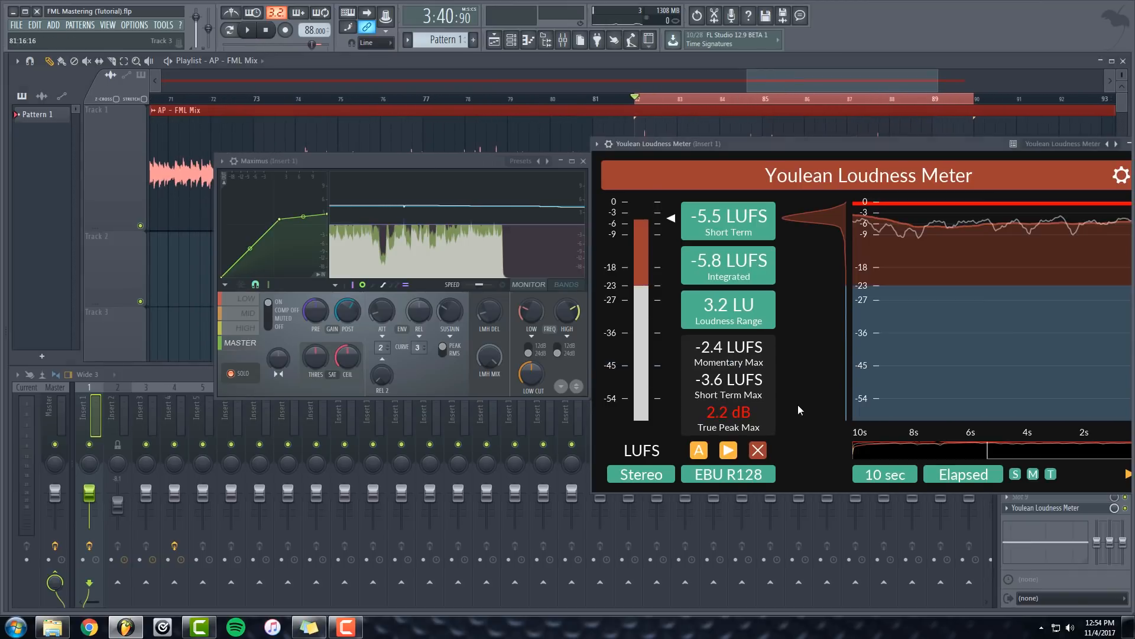
drag(705, 146, 709, 149)
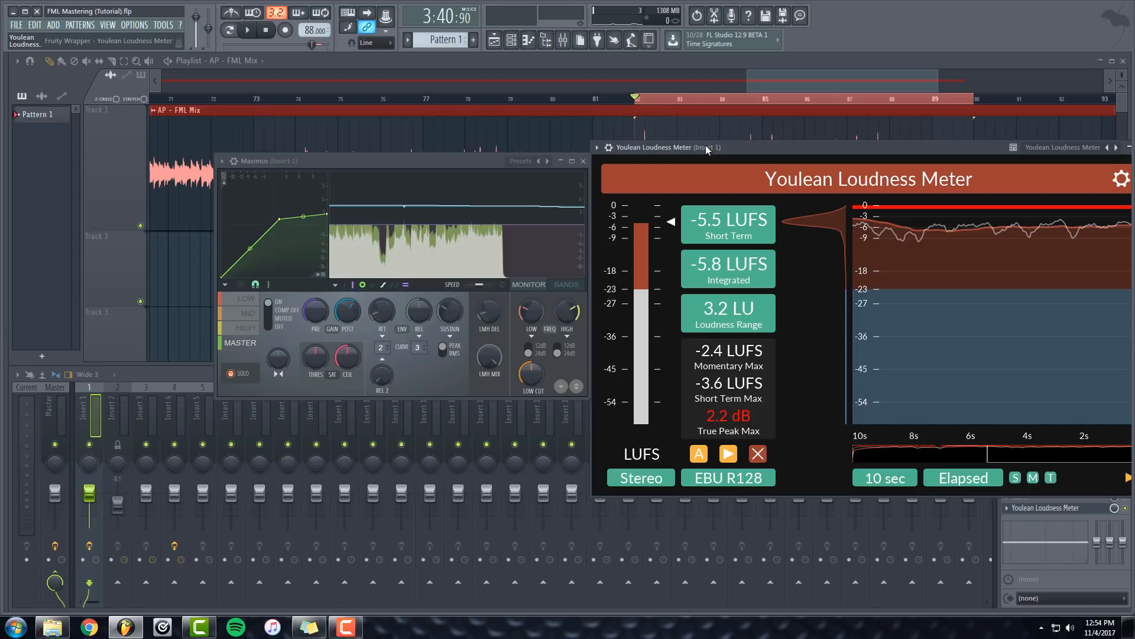
Set the Maximus master post gain to 3.0 dB and replay the loop while checking the loudness readings in the meter.
drag(404, 161, 387, 153)
key(space)
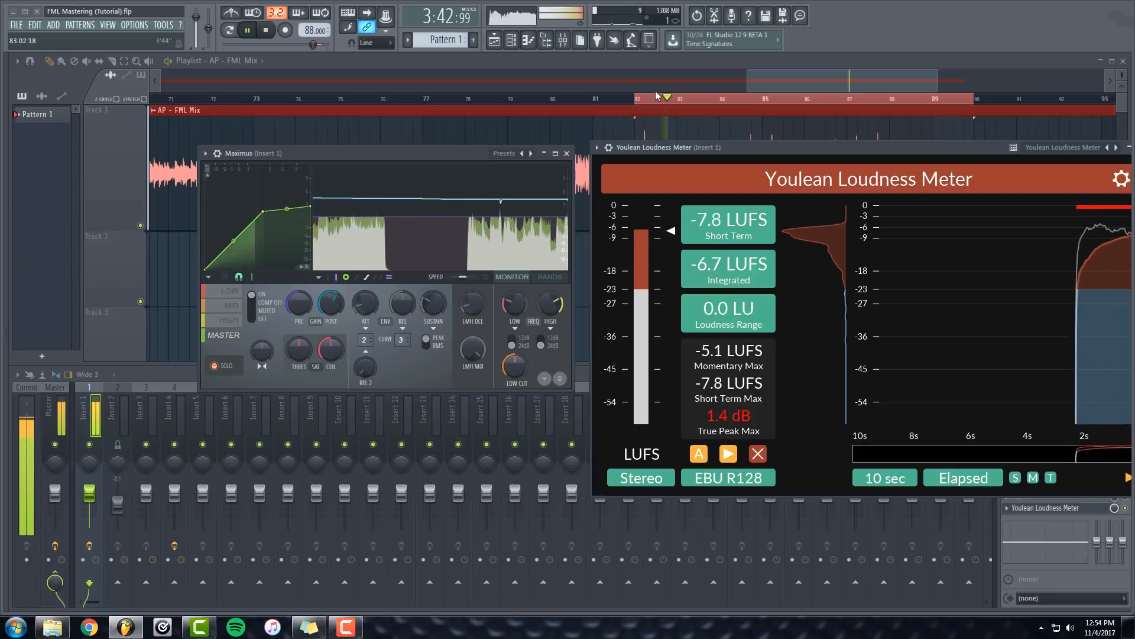
key(space)
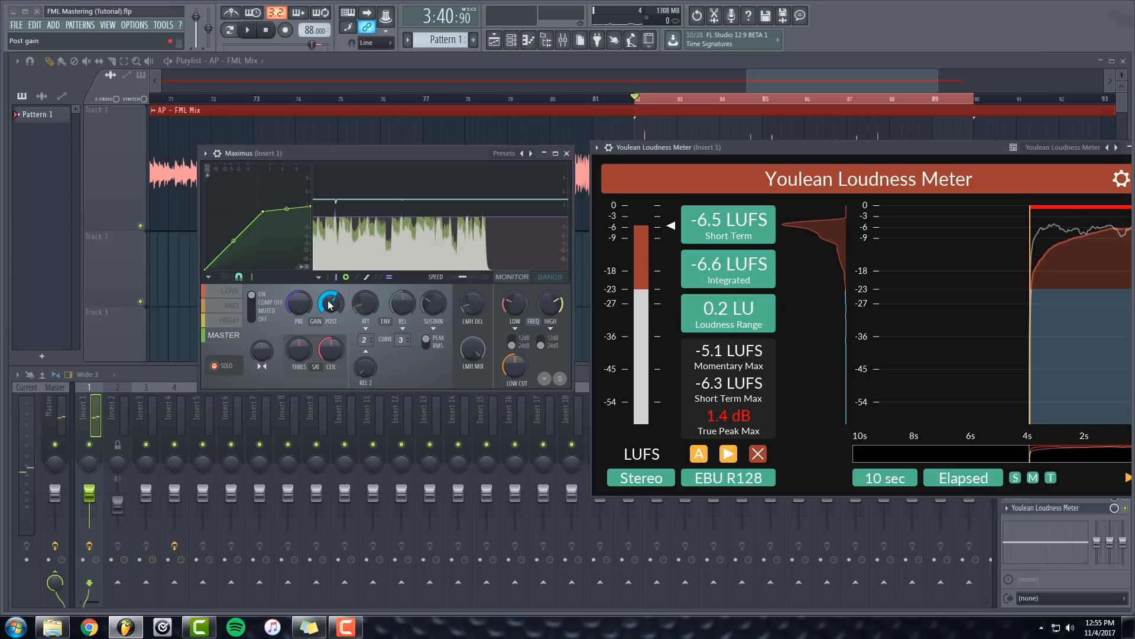
key(space)
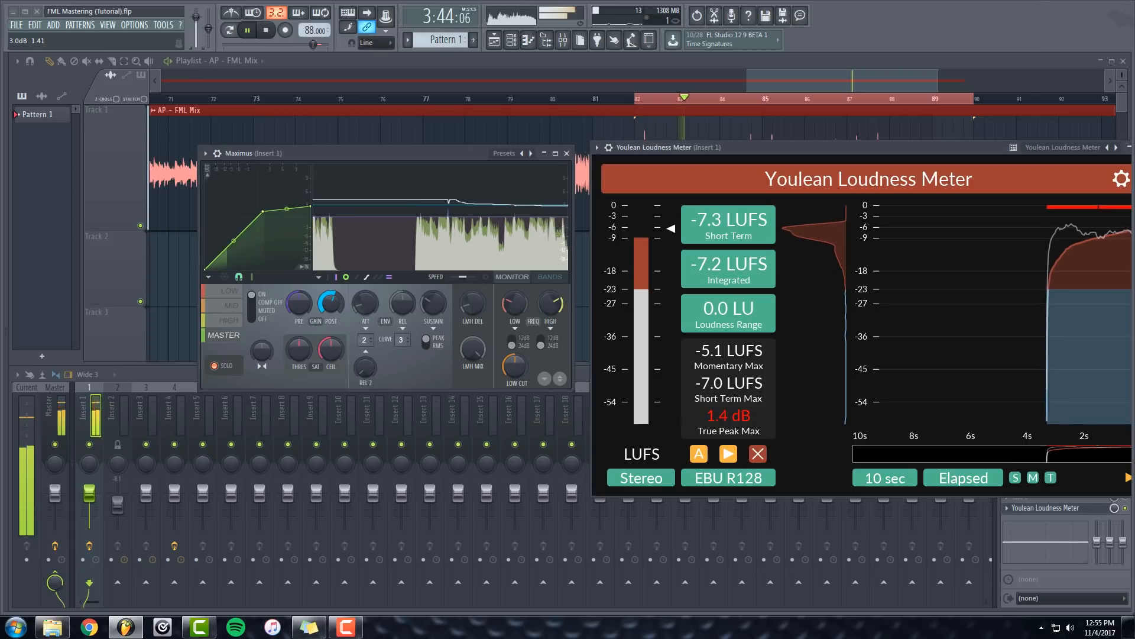
drag(355, 154, 341, 157)
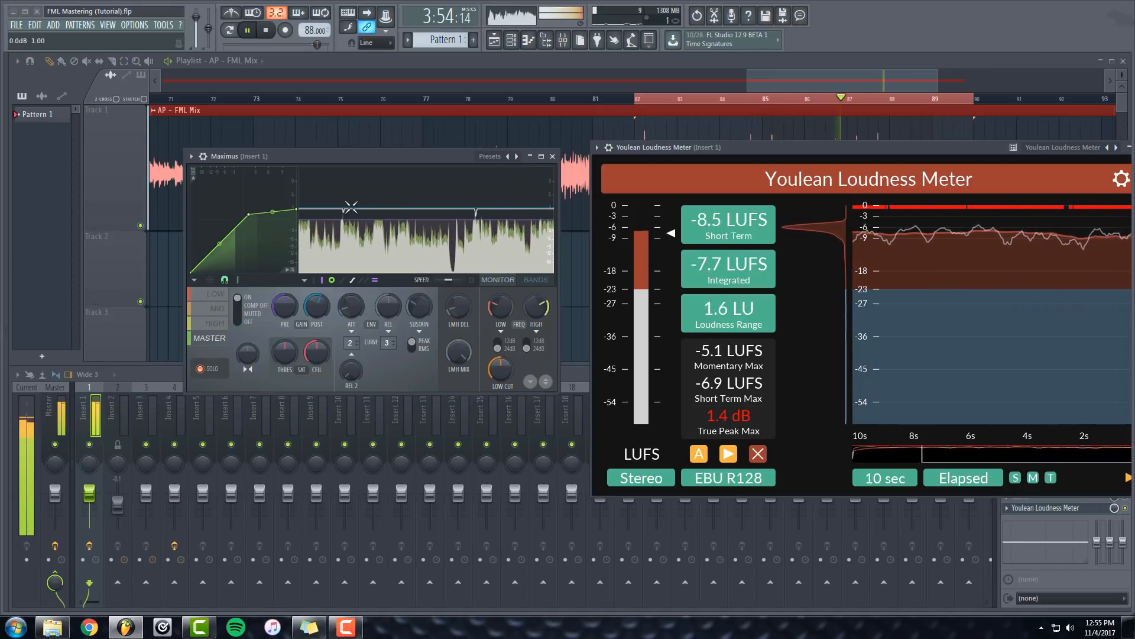
drag(380, 157, 397, 154)
key(space)
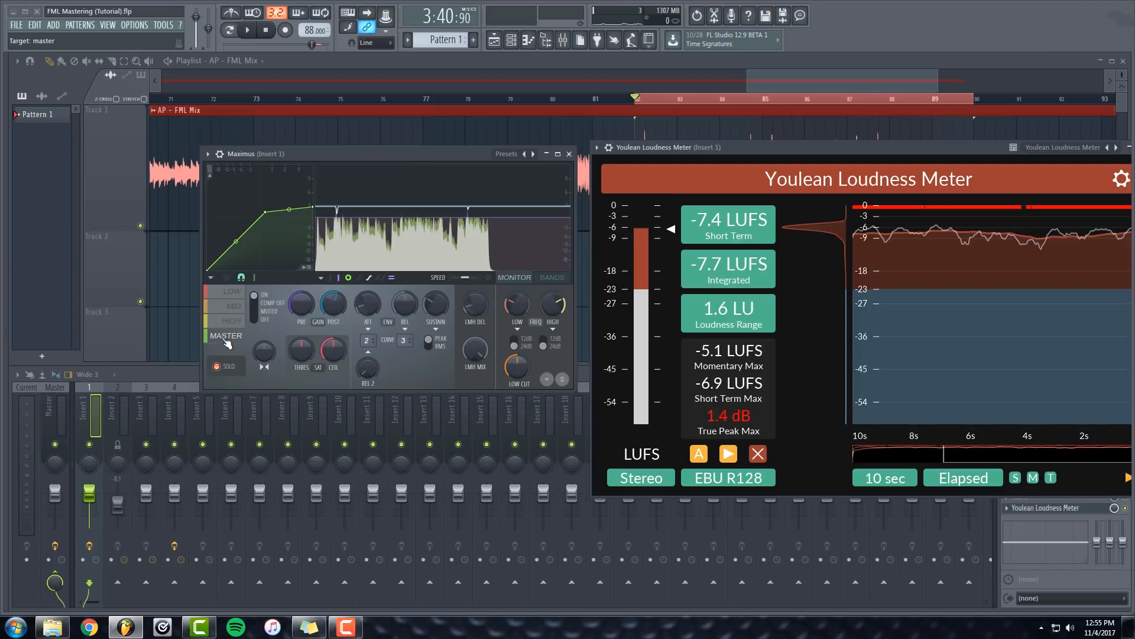
drag(389, 156, 400, 154)
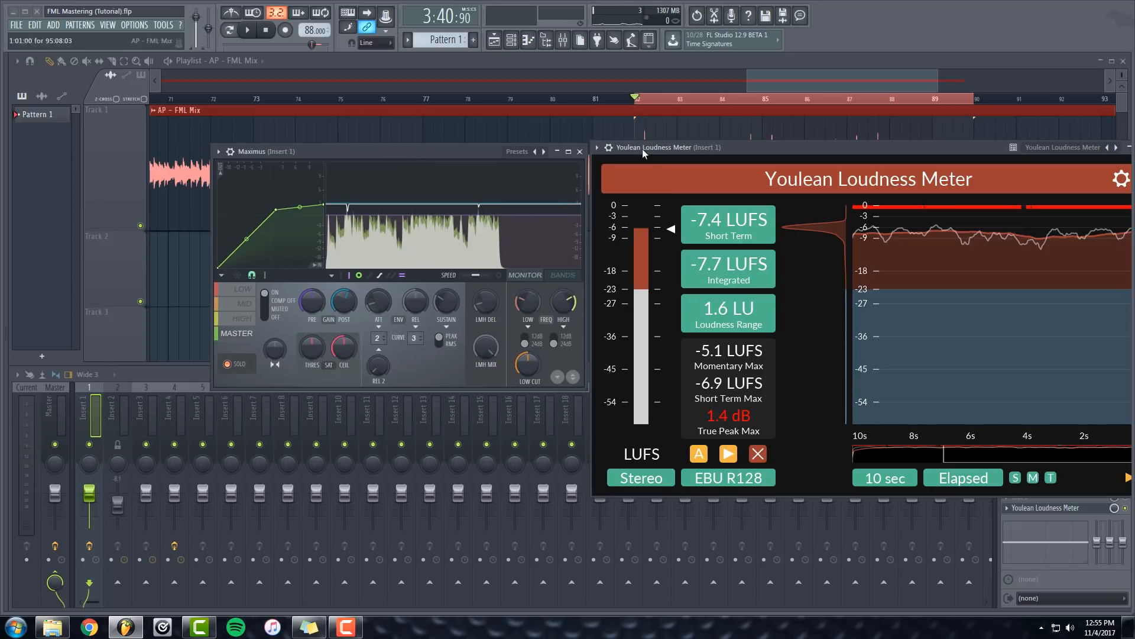
Close the Youlean Loudness Meter window and move the Maximus window into its place.
drag(860, 153, 786, 154)
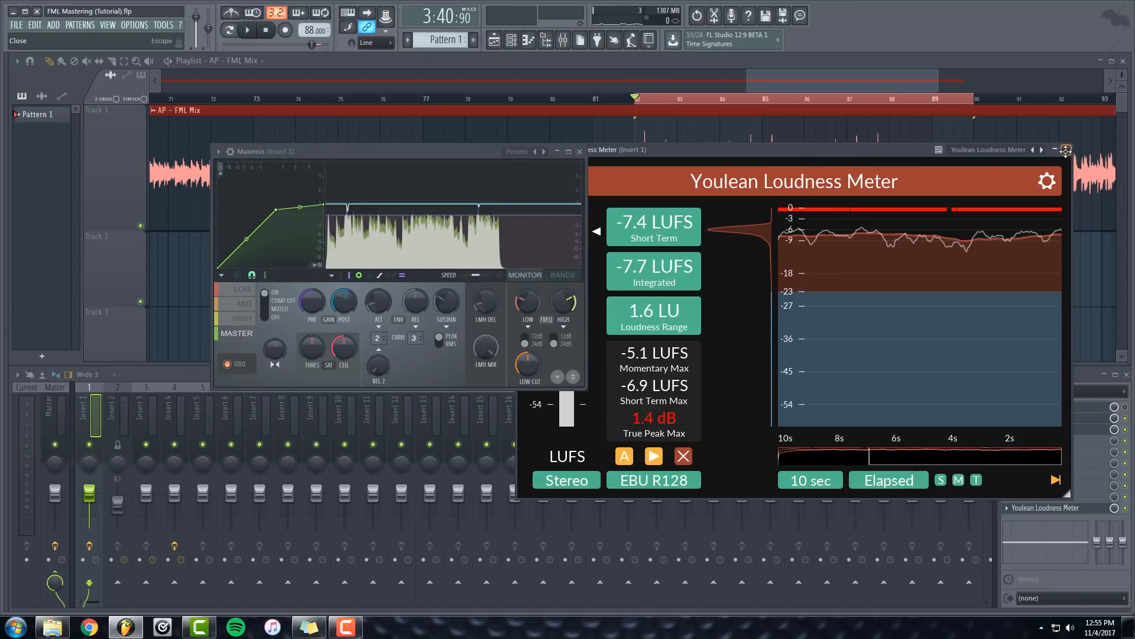
click(1075, 148)
drag(435, 150, 716, 123)
Set the low band's stereo separation in Maximus partway toward merged while listening to the loop.
click(516, 313)
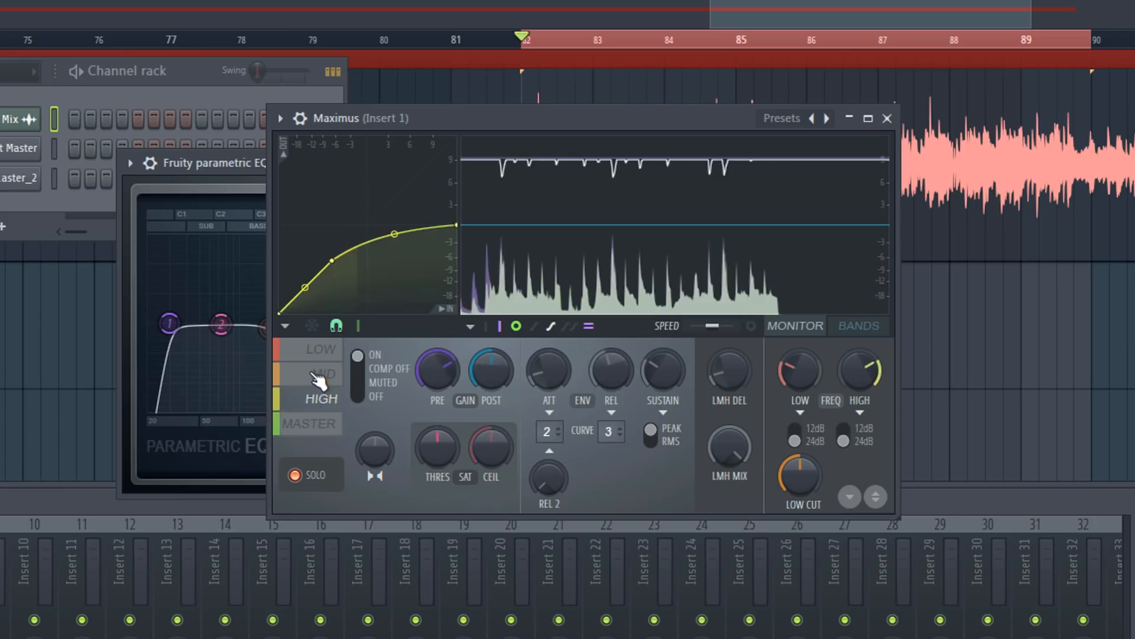
click(317, 351)
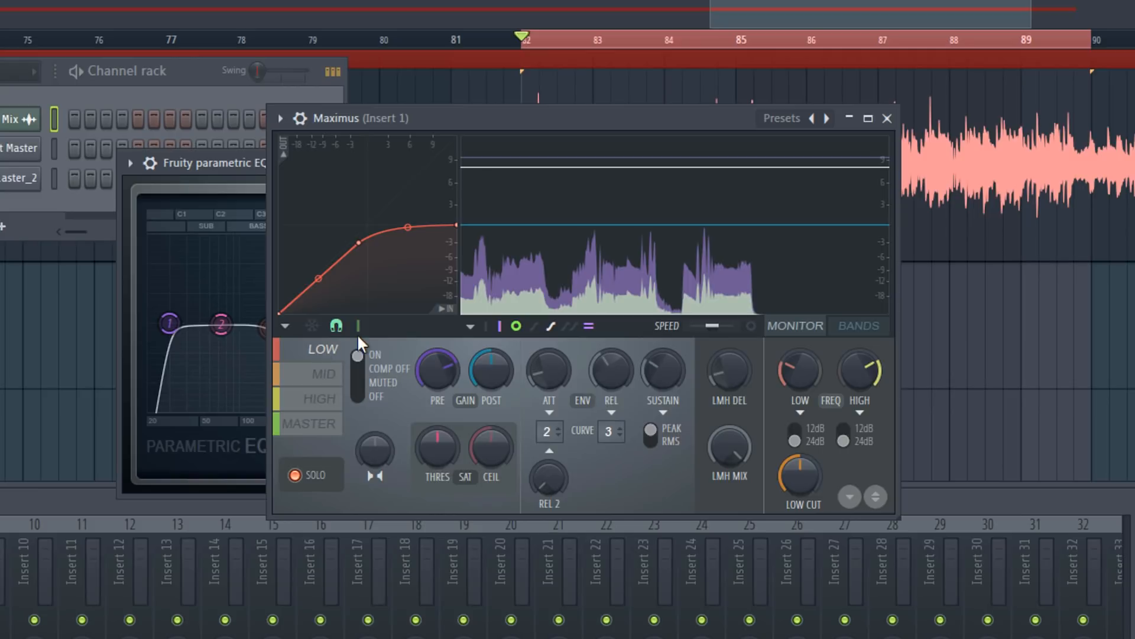
drag(470, 123, 354, 152)
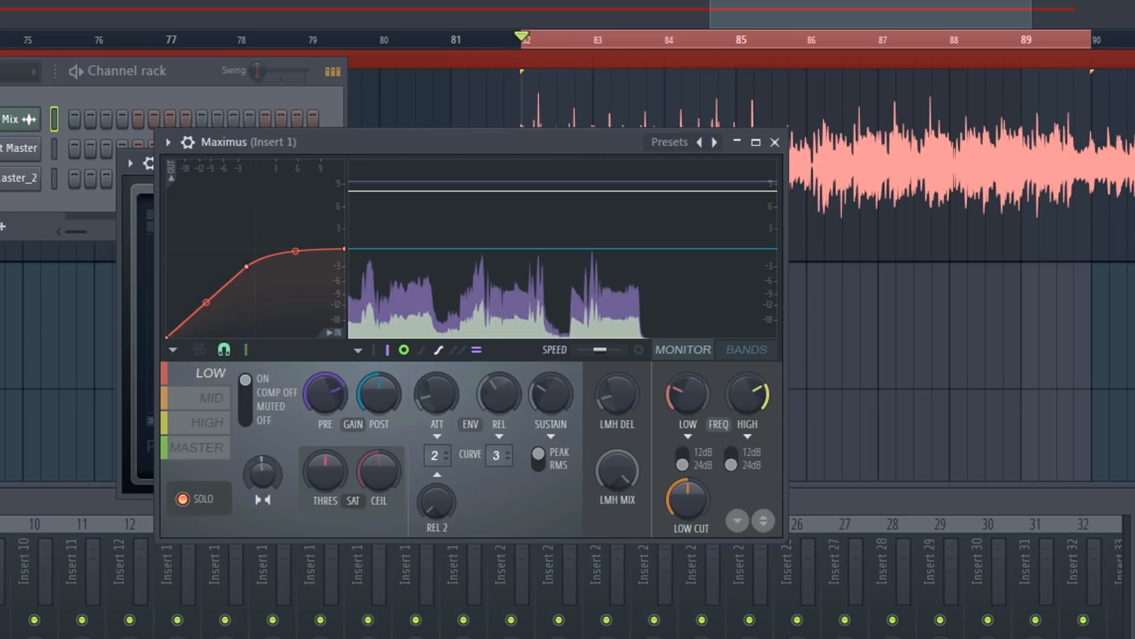
drag(260, 484, 262, 533)
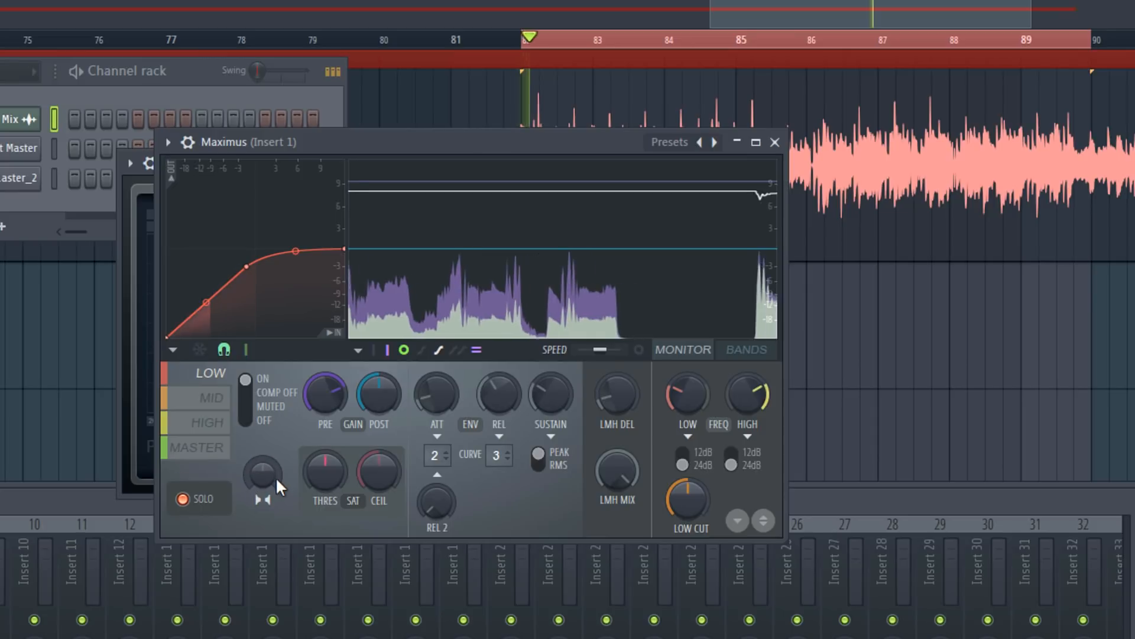
drag(264, 477, 264, 443)
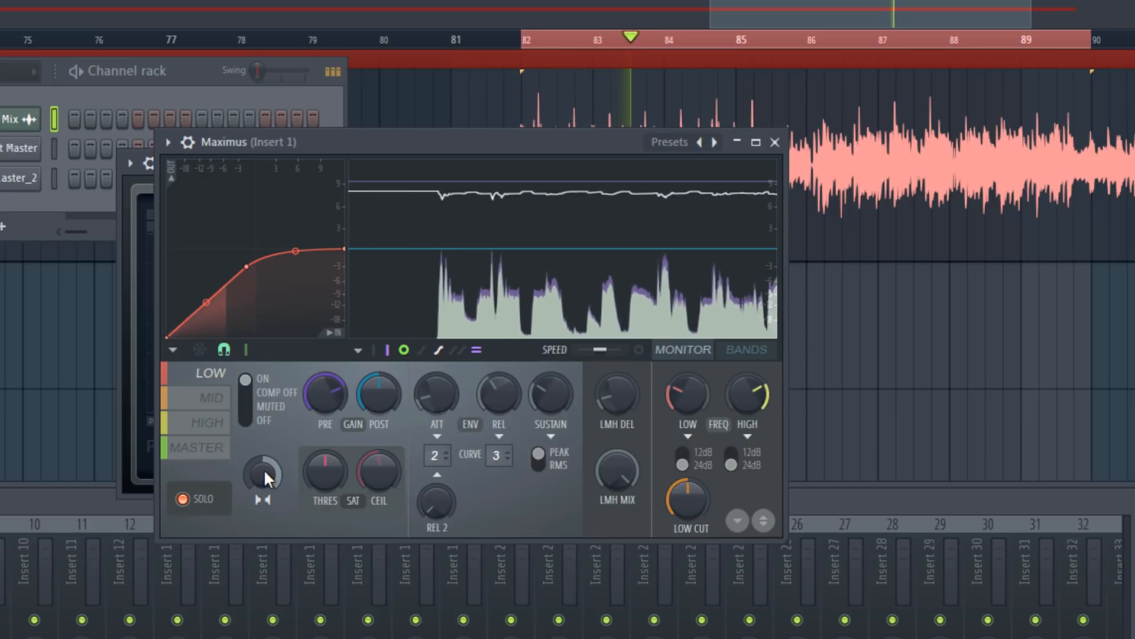
drag(263, 472, 263, 490)
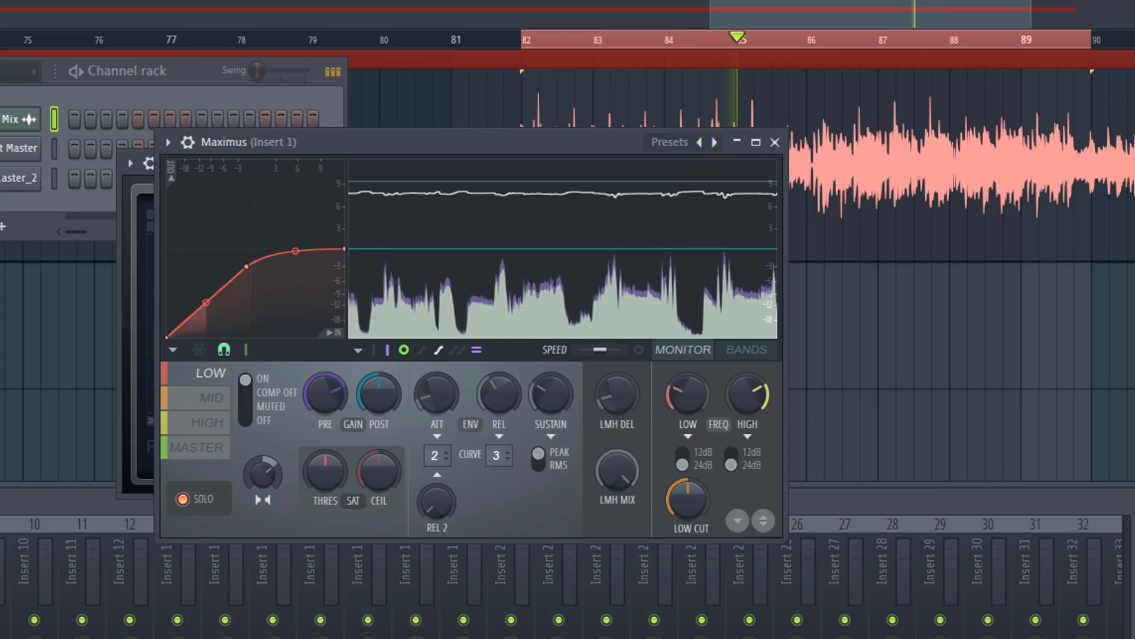
Widen the mid band by setting its stereo separation partway toward separated during playback.
click(195, 398)
key(space)
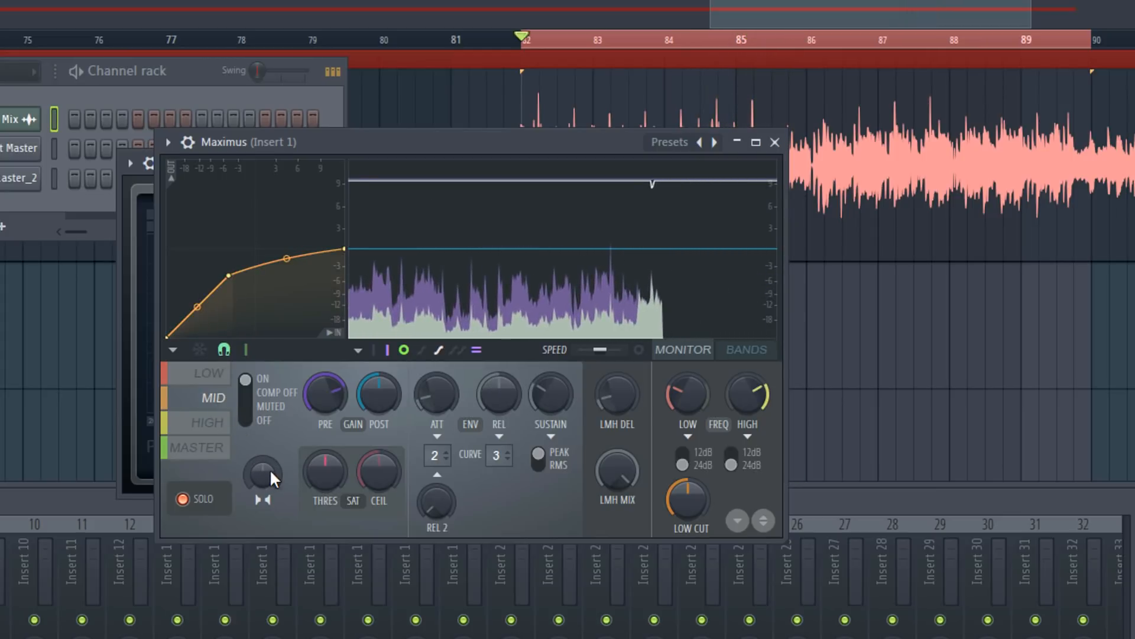
key(space)
drag(263, 471, 262, 490)
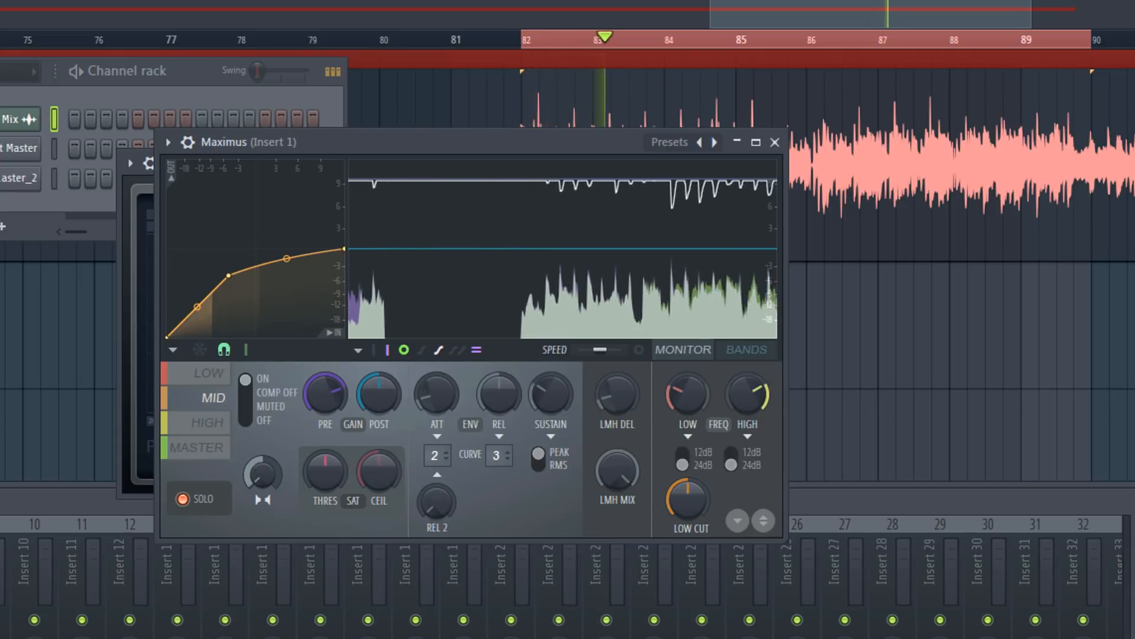
drag(267, 466, 267, 535)
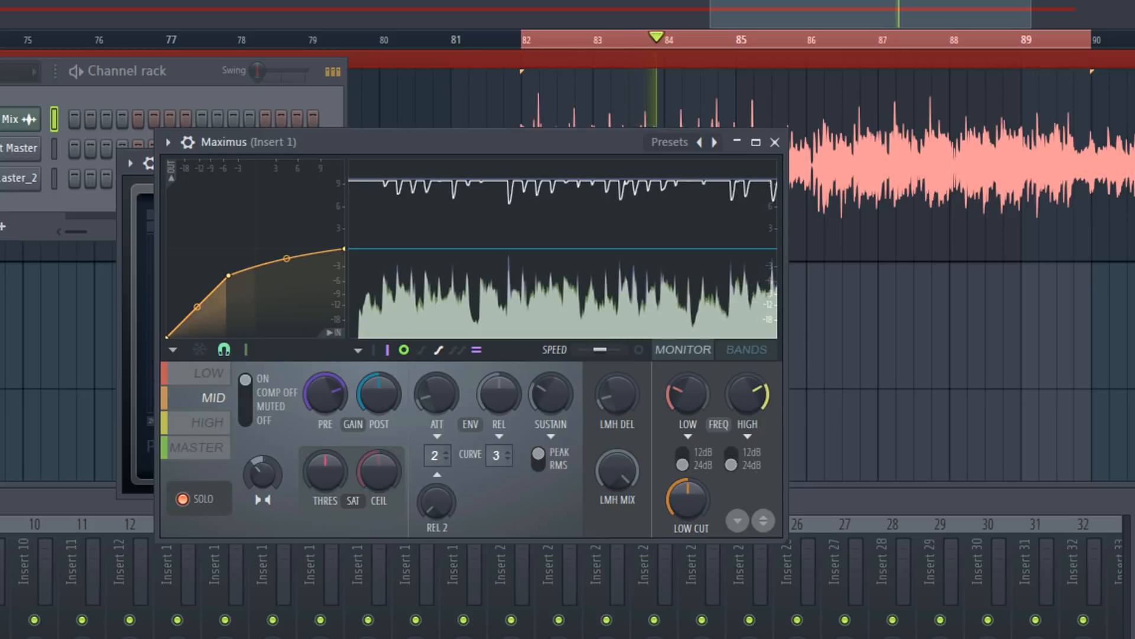
key(space)
Widen the high band by setting its stereo separation partway toward separated while the loop plays.
click(206, 427)
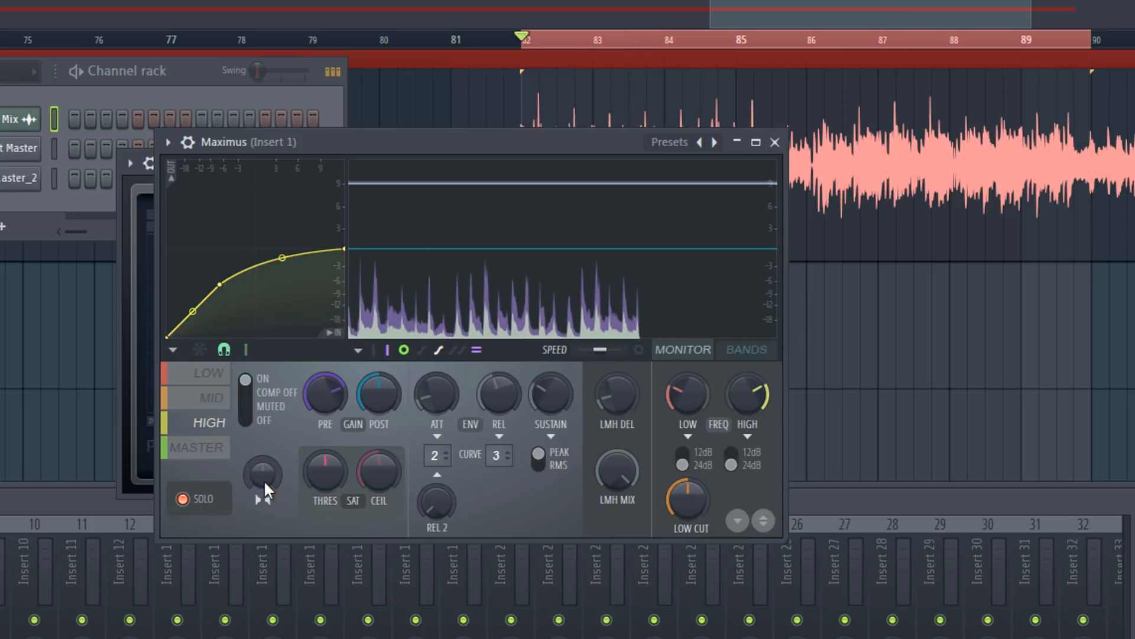
key(space)
drag(266, 476, 266, 510)
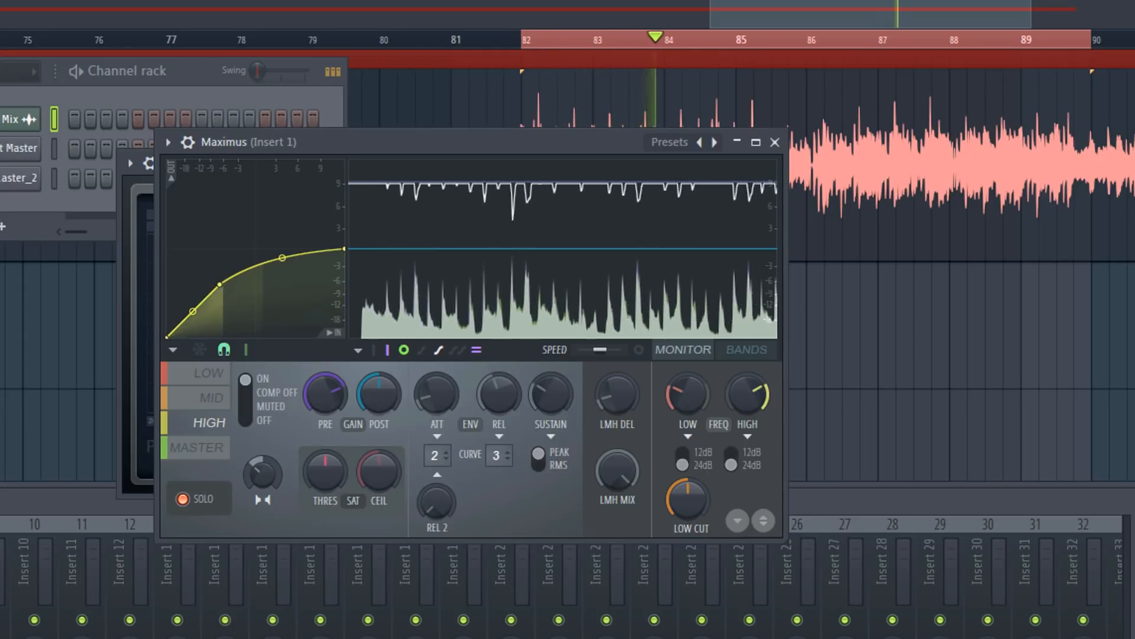
key(space)
Review the low, mid, high and master bands in Maximus, comparing their curves and stereo settings and playing the loop.
click(208, 399)
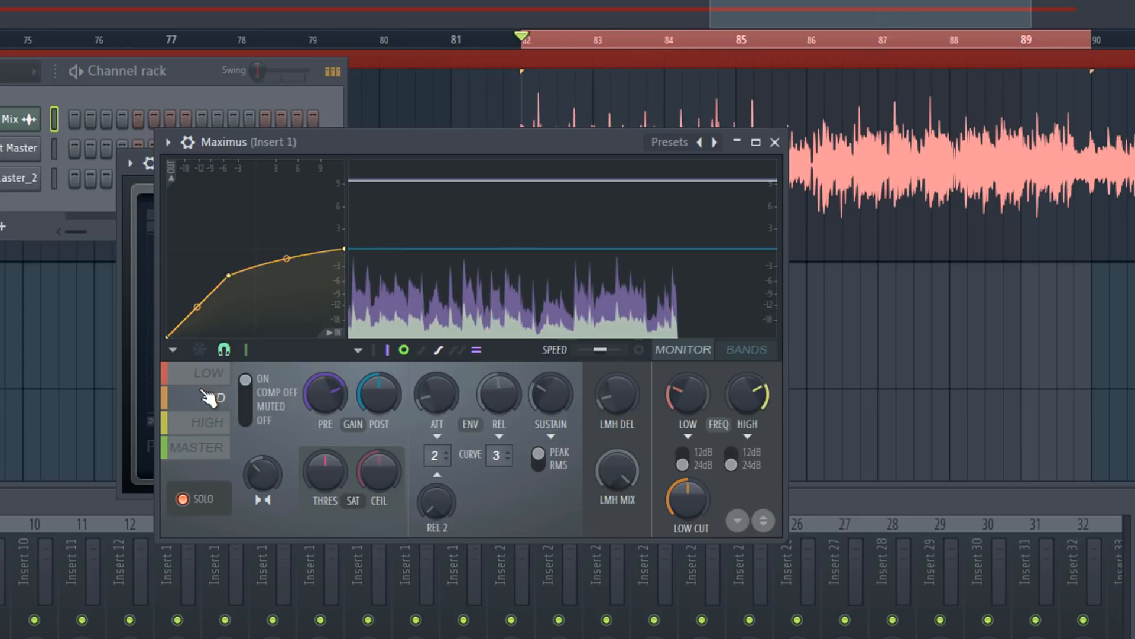
click(208, 377)
click(210, 422)
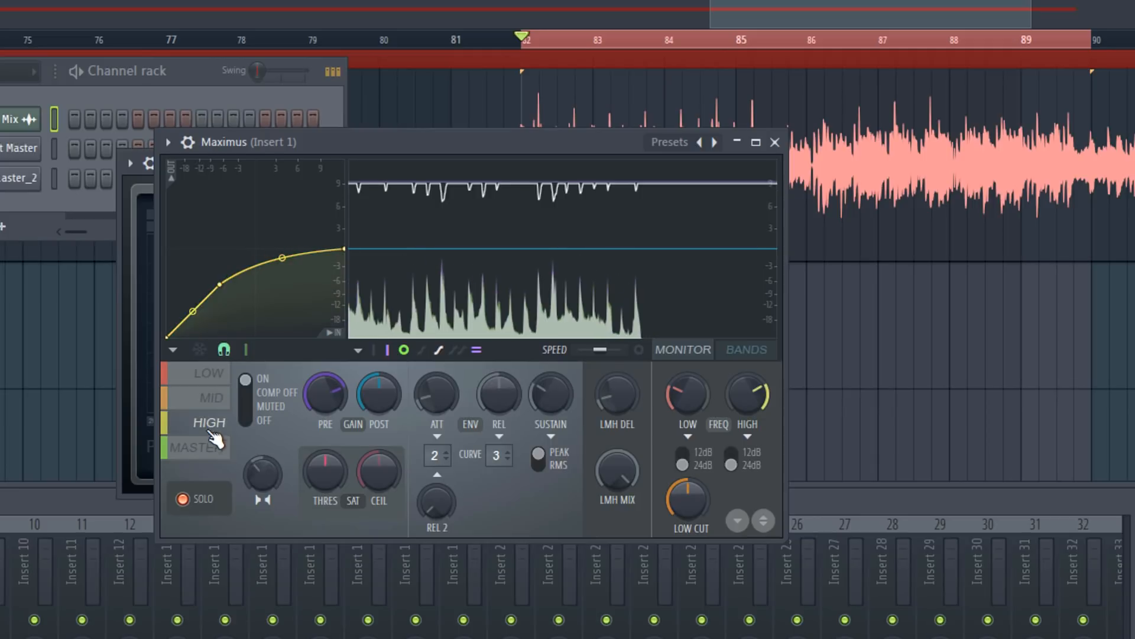
click(217, 454)
key(space)
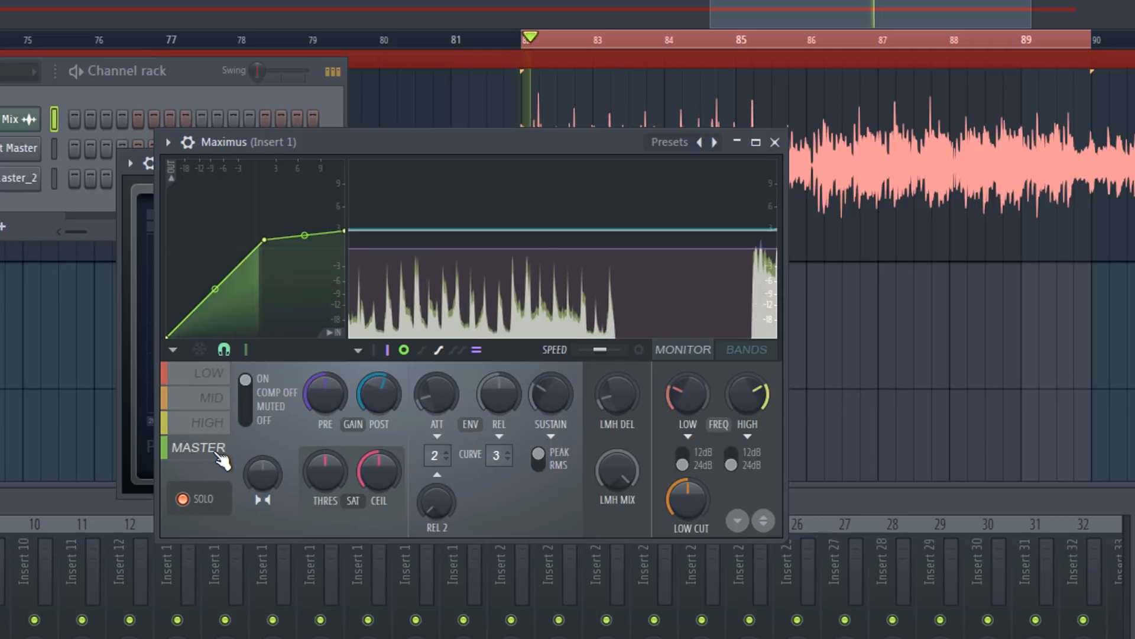
click(213, 423)
click(210, 398)
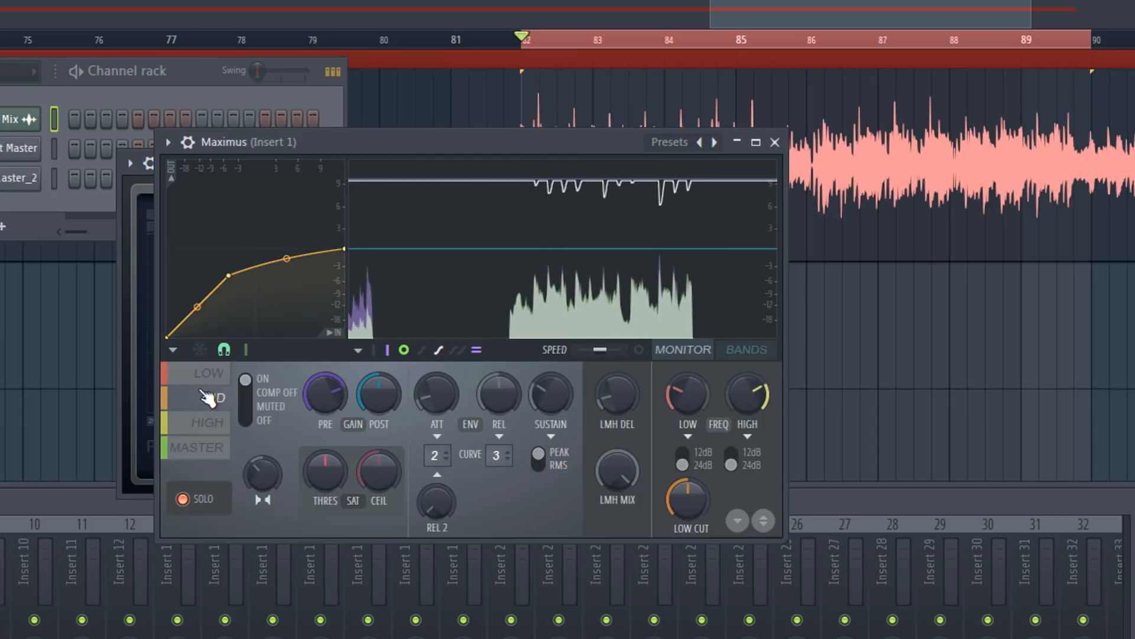
click(220, 376)
click(218, 399)
click(218, 423)
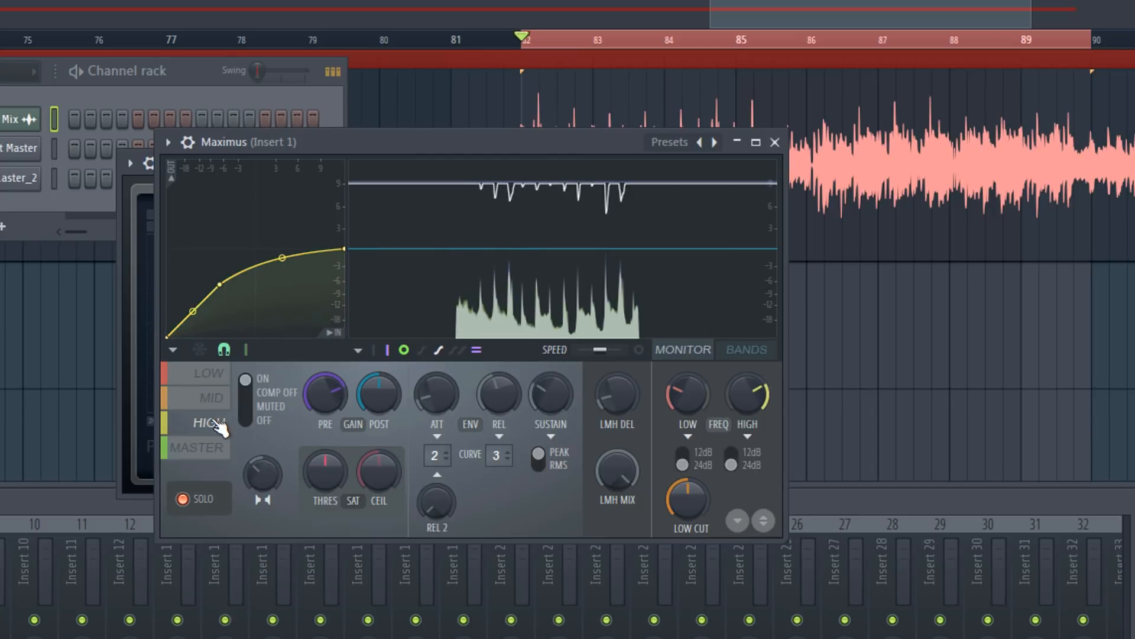
click(210, 397)
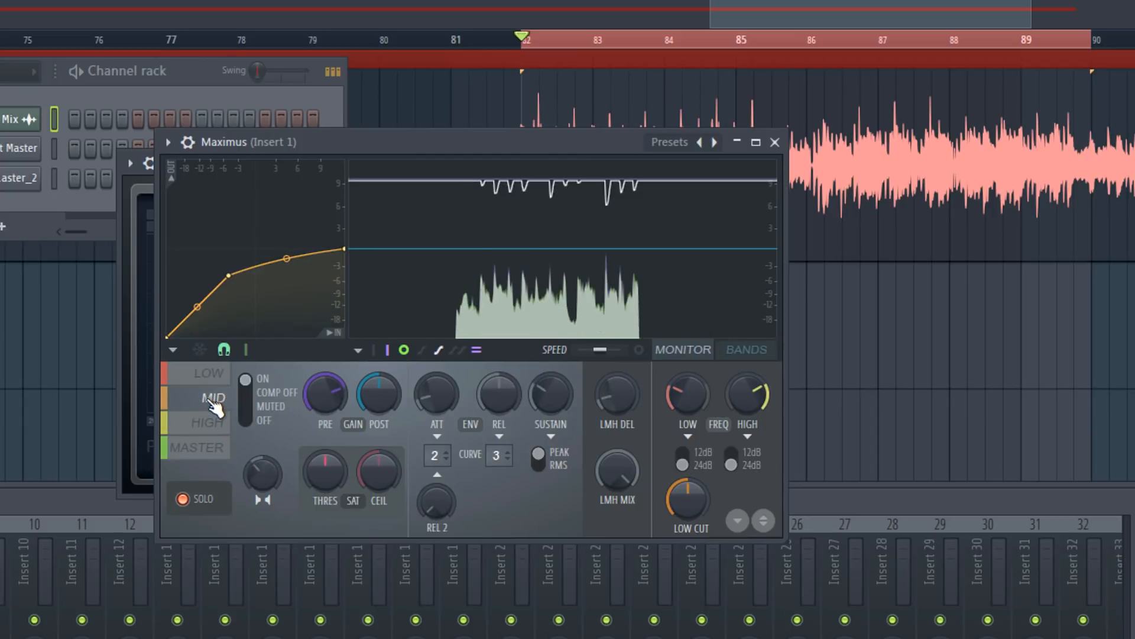
click(204, 423)
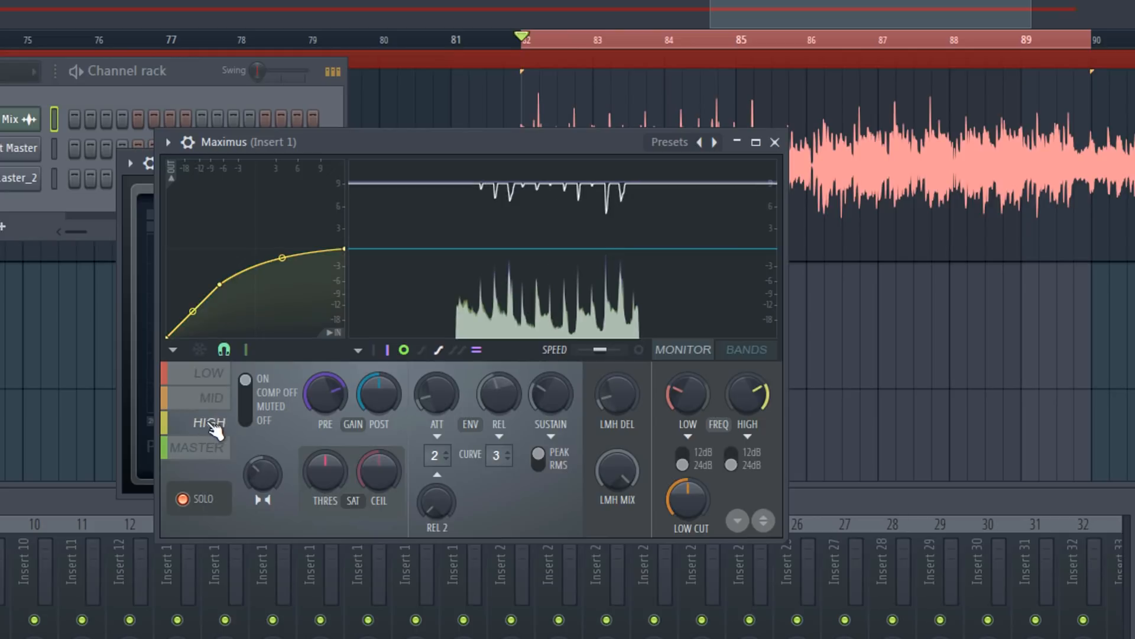
click(210, 448)
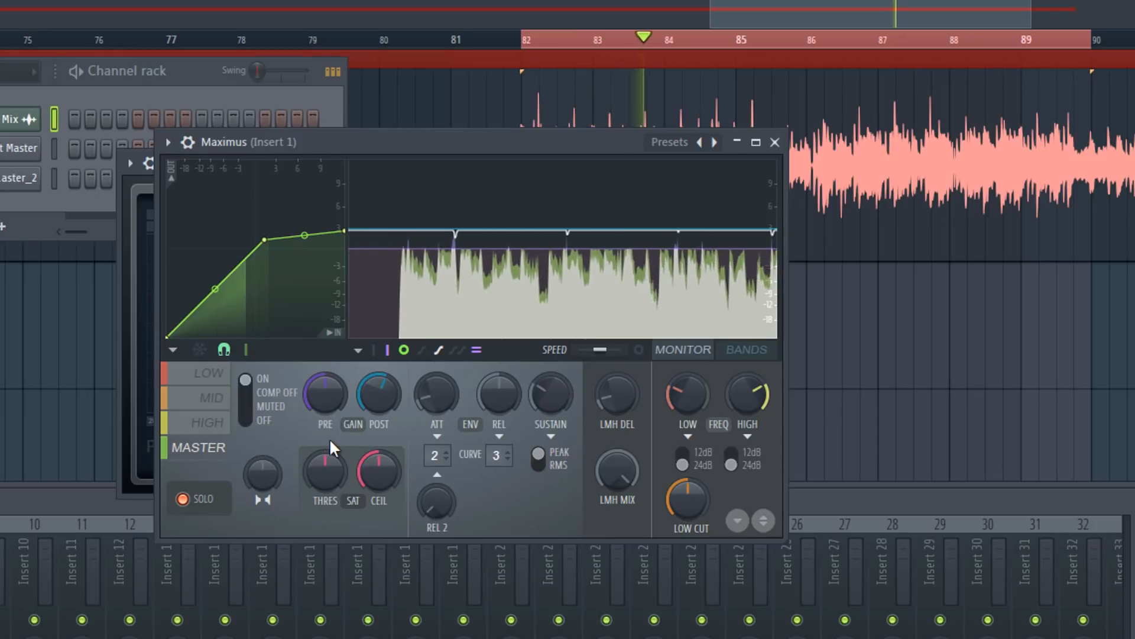
Close the Maximus window to clear the view of the playlist.
drag(484, 142, 452, 142)
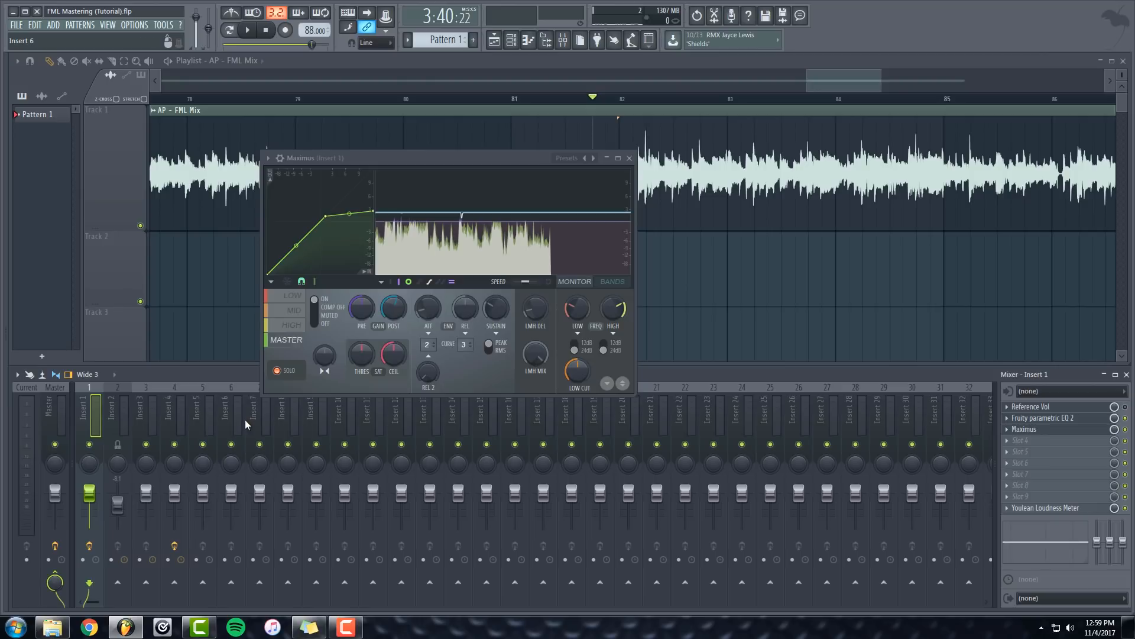
scroll(811, 85, down, 2)
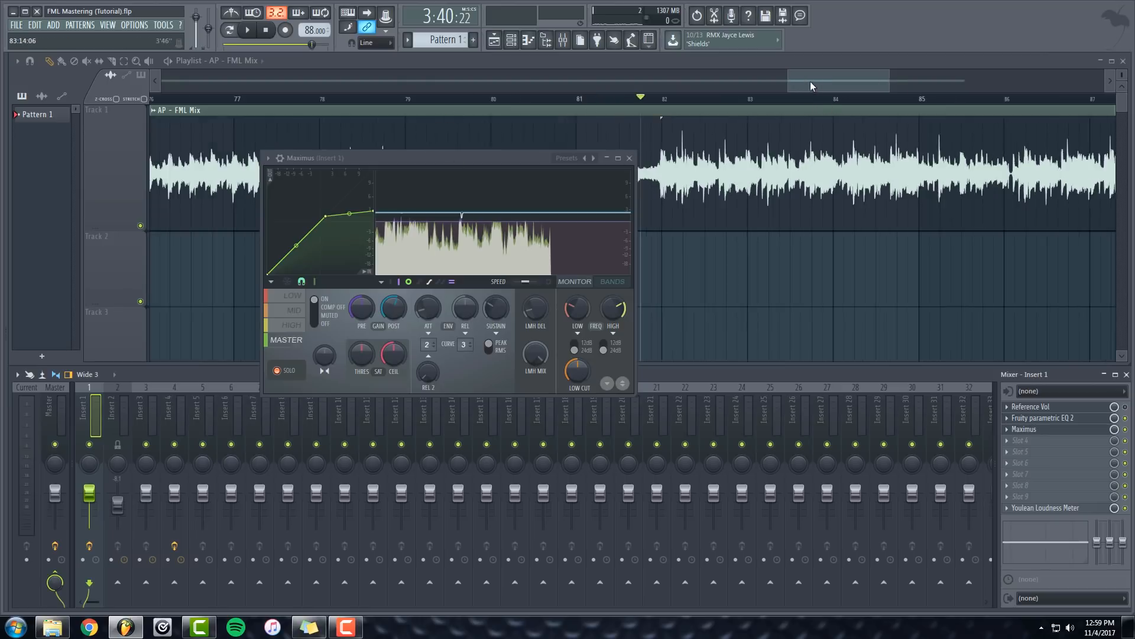
click(629, 157)
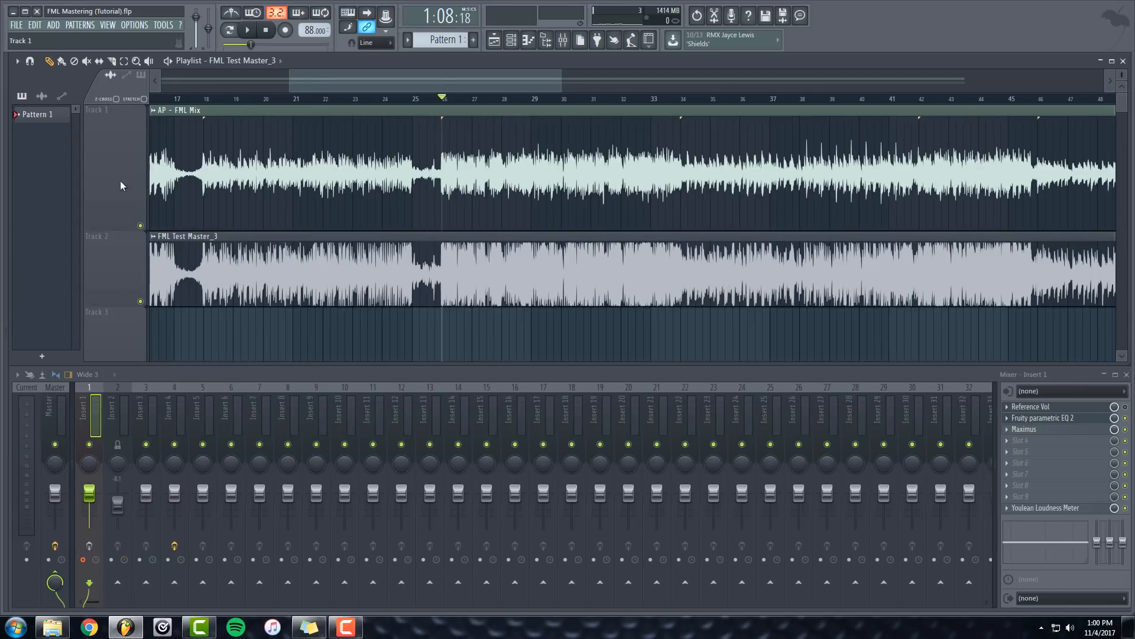
Solo Track 1 and play the unmastered AP - FML Mix from bar 26.
right_click(141, 229)
key(space)
scroll(444, 99, up, 3)
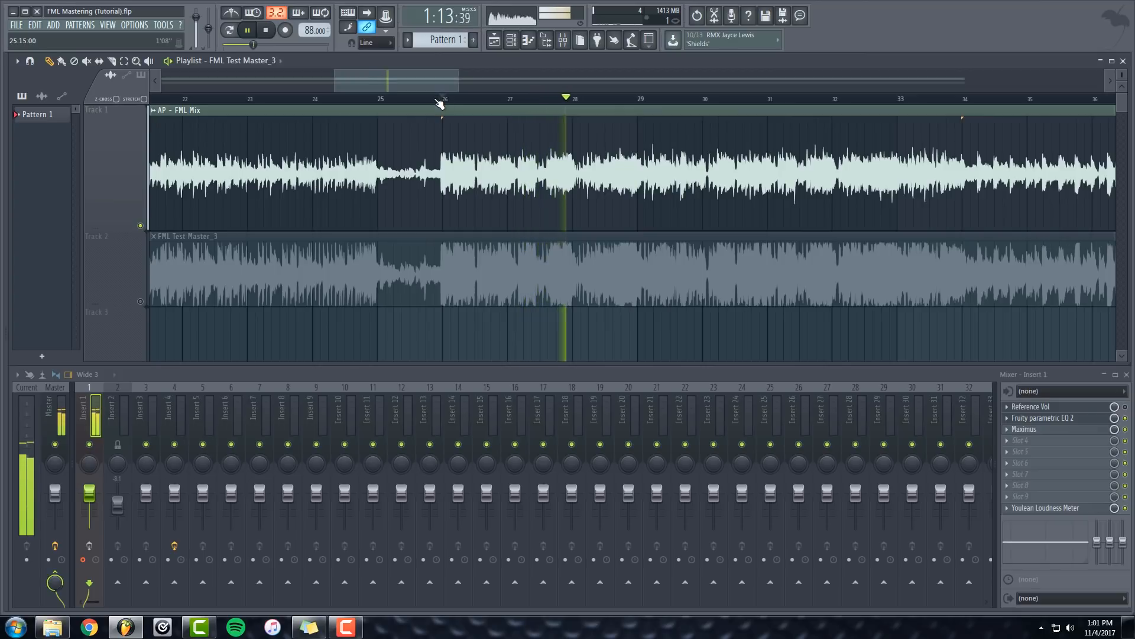
key(space)
Mute Track 1, enable Track 2 and play FML Test Master_3 from bar 26 to compare it with the mix.
click(141, 227)
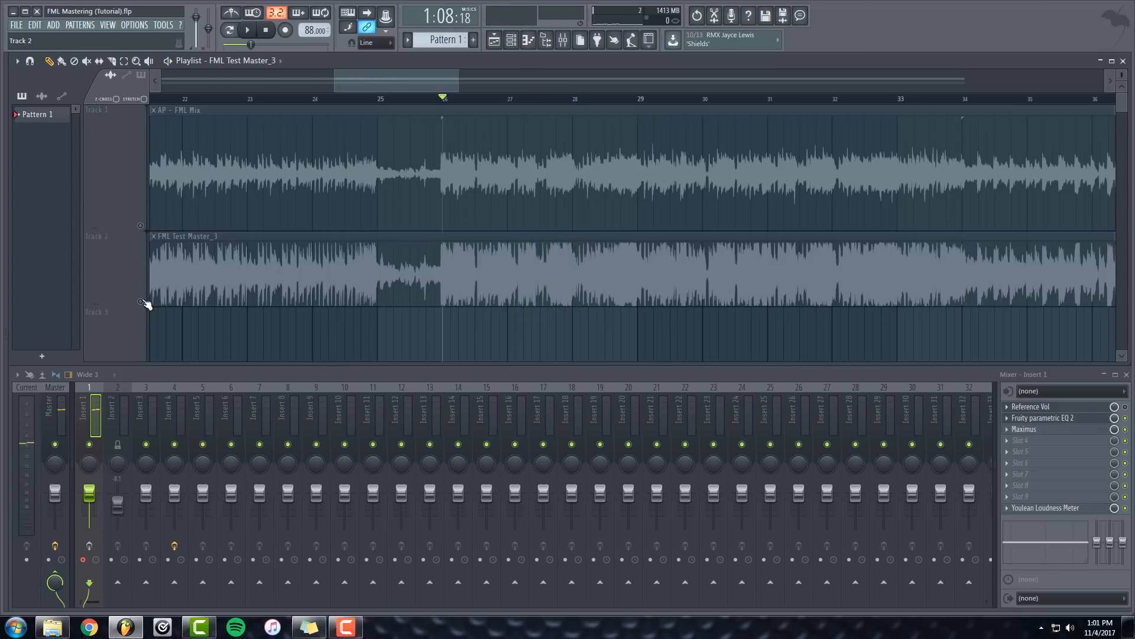
click(141, 301)
key(space)
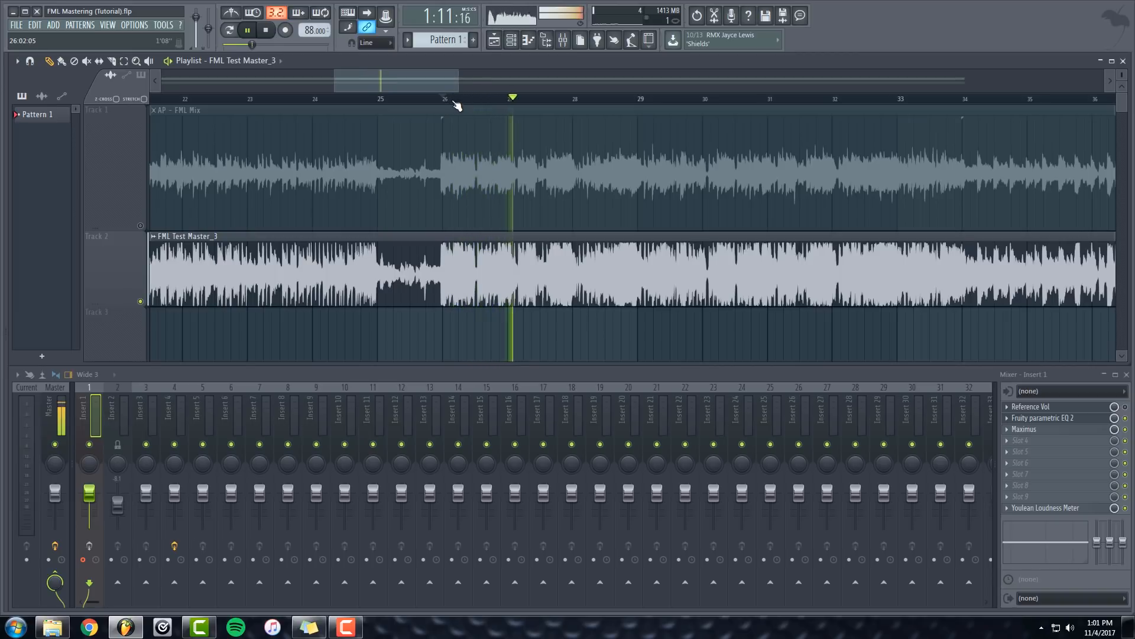
scroll(456, 106, down, 2)
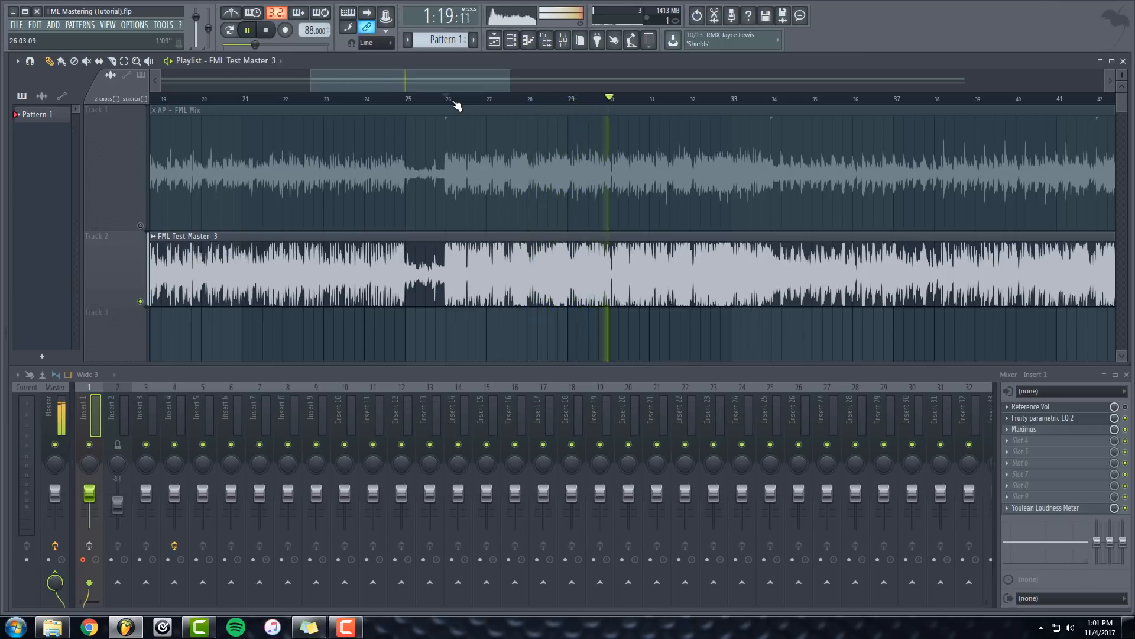
key(space)
click(457, 105)
scroll(457, 105, down, 3)
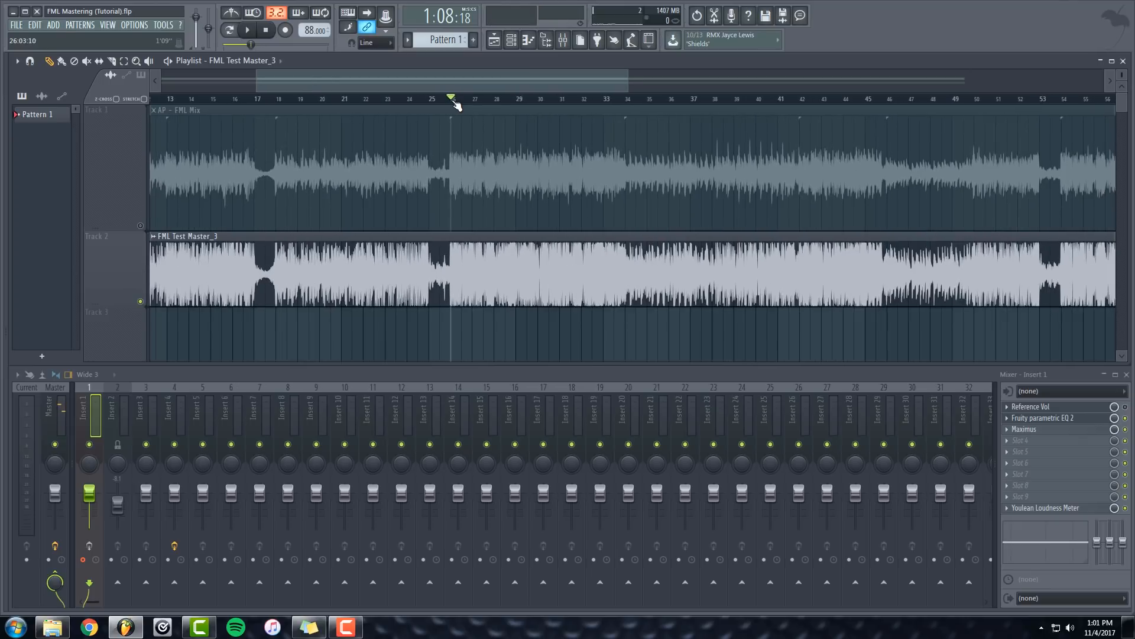